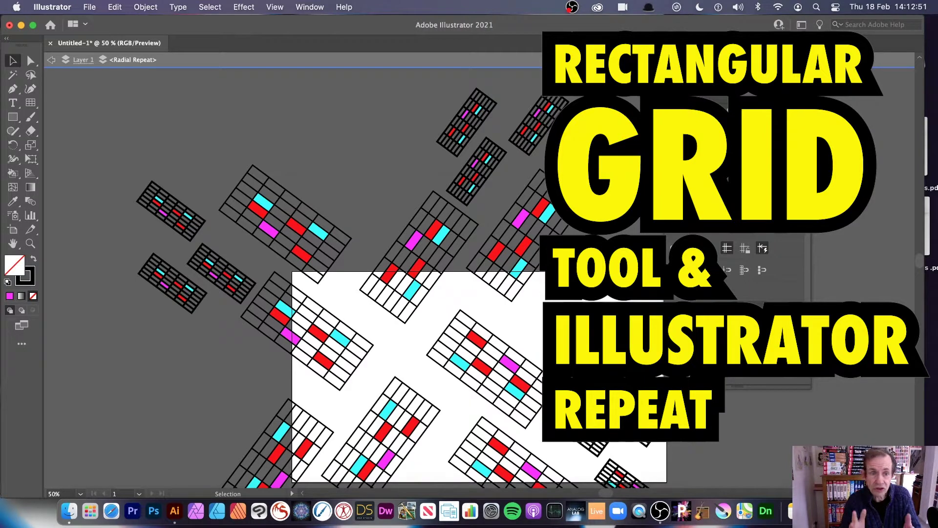
# - Exit isolation mode and delete the demo radial repeat of grids, clearing the artboard
pyautogui.click(51, 59)
pyautogui.click(307, 248)
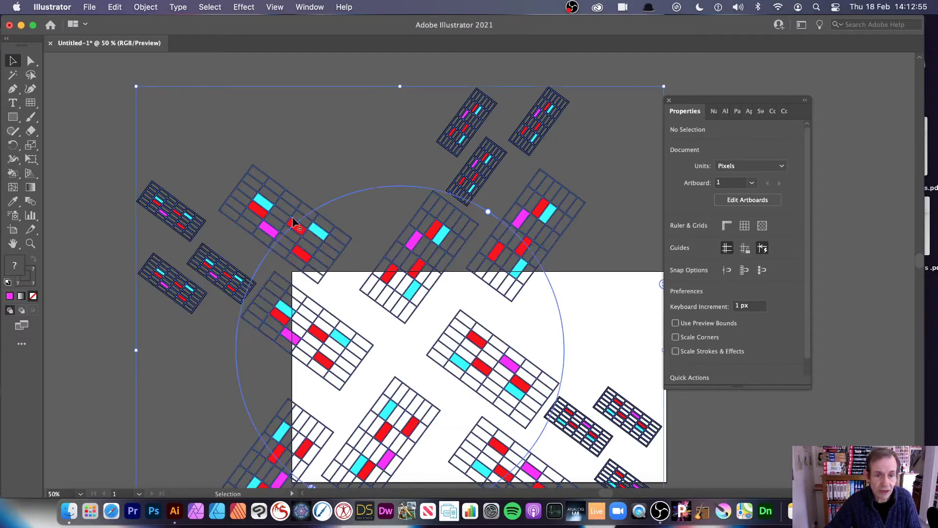
pyautogui.moveTo(488, 213); pyautogui.dragTo(340, 226)
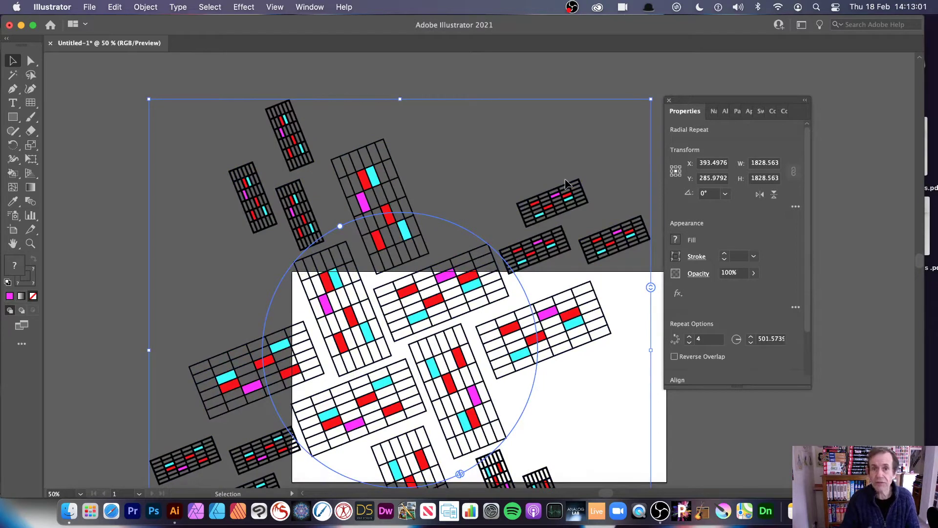
pyautogui.press('Delete')
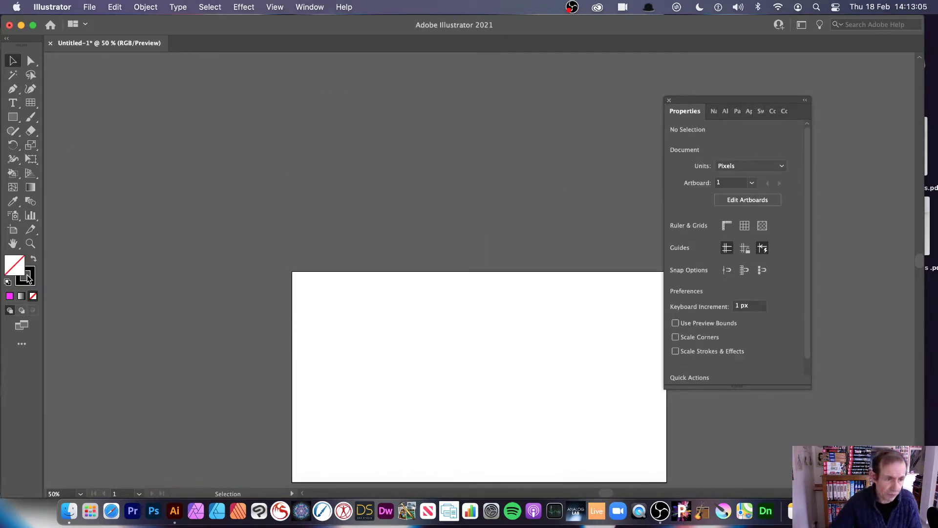
# - Zoom to about 68% and draw a 323 × 270 px rectangular grid with 5 horizontal and 5 vertical dividers
pyautogui.click(13, 243)
pyautogui.moveTo(431, 371); pyautogui.dragTo(261, 252)
pyautogui.click(31, 244)
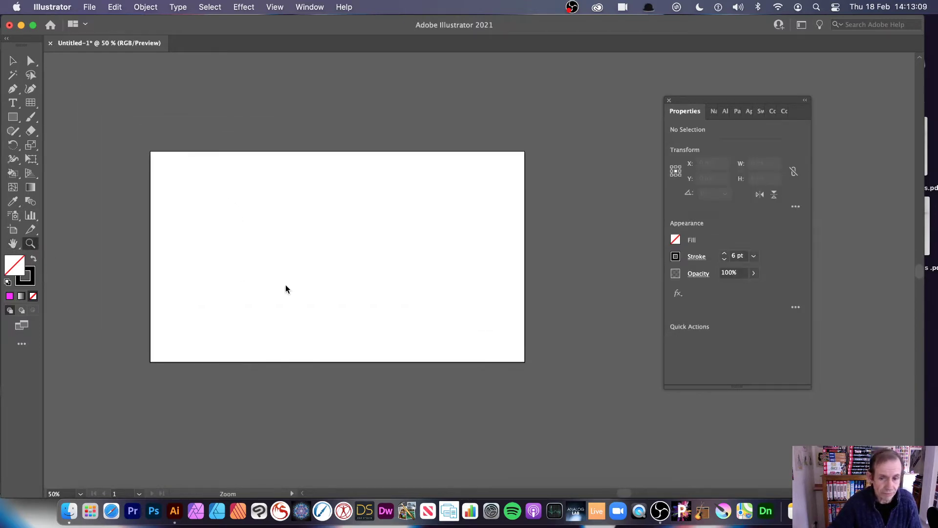
pyautogui.moveTo(286, 289); pyautogui.dragTo(354, 308)
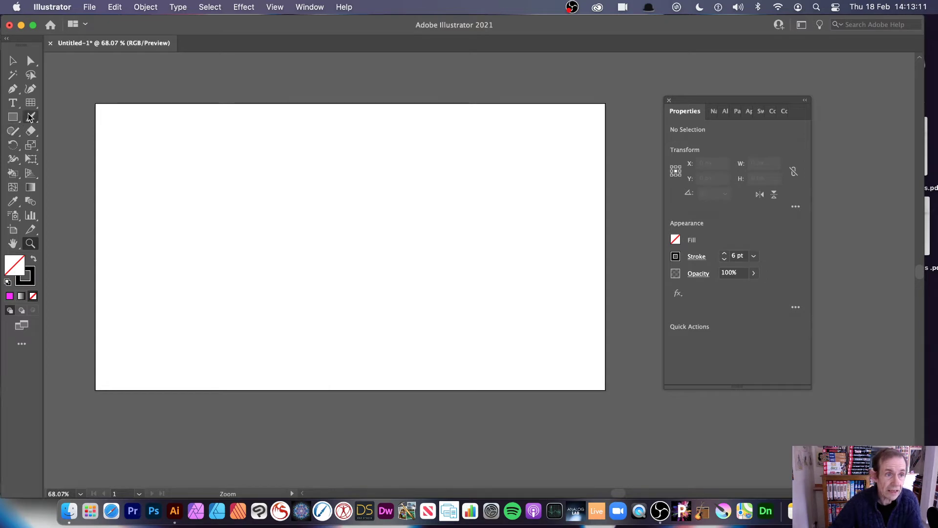
pyautogui.moveTo(30, 102); pyautogui.dragTo(84, 149)
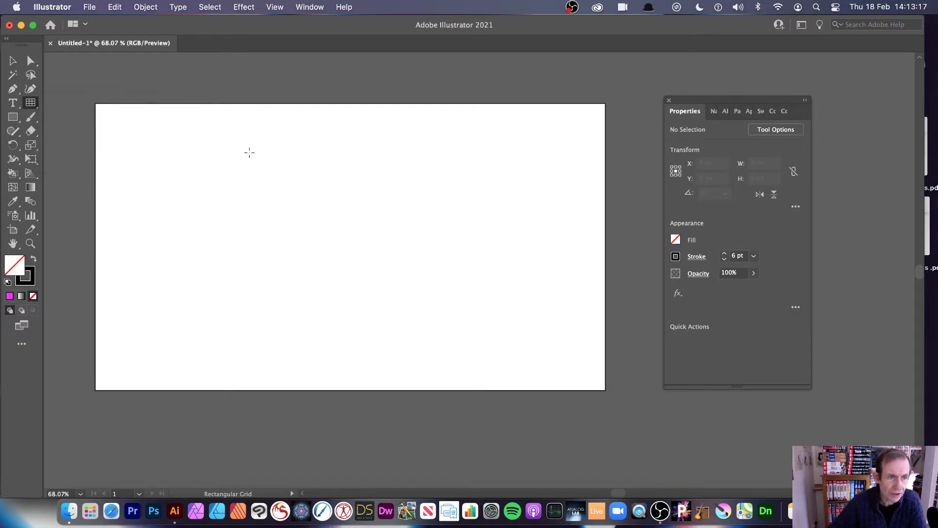
pyautogui.click(285, 223)
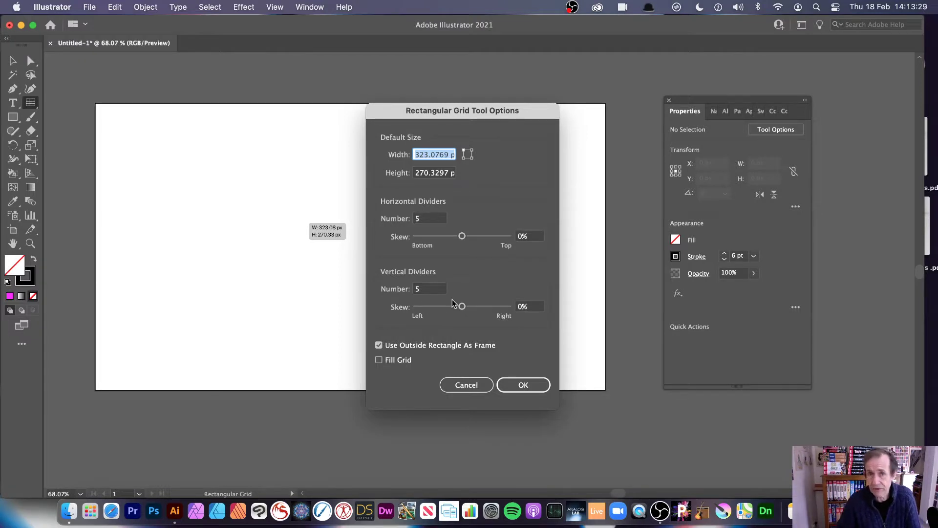
pyautogui.click(523, 385)
pyautogui.click(13, 61)
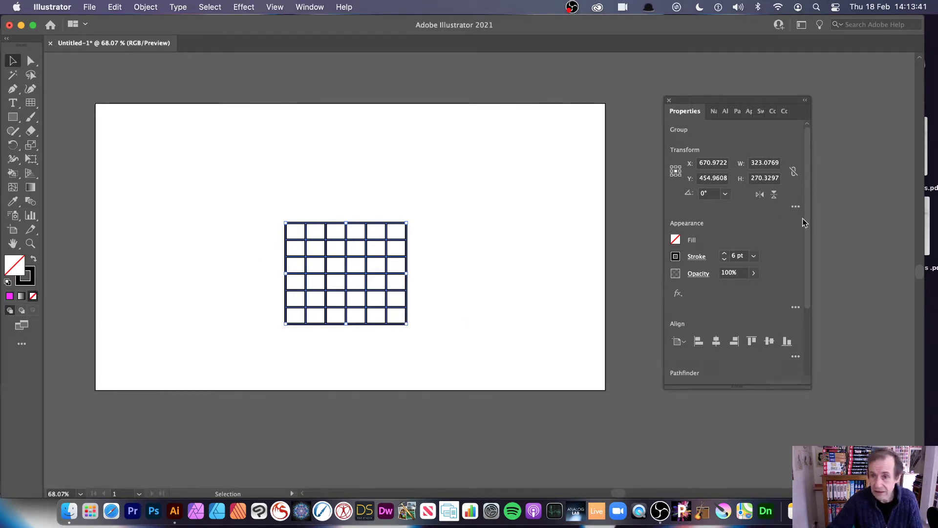
# - Float the Properties panel, try a tapered stroke width profile, then revert to a uniform 6 pt stroke
pyautogui.moveTo(689, 117); pyautogui.dragTo(550, 73)
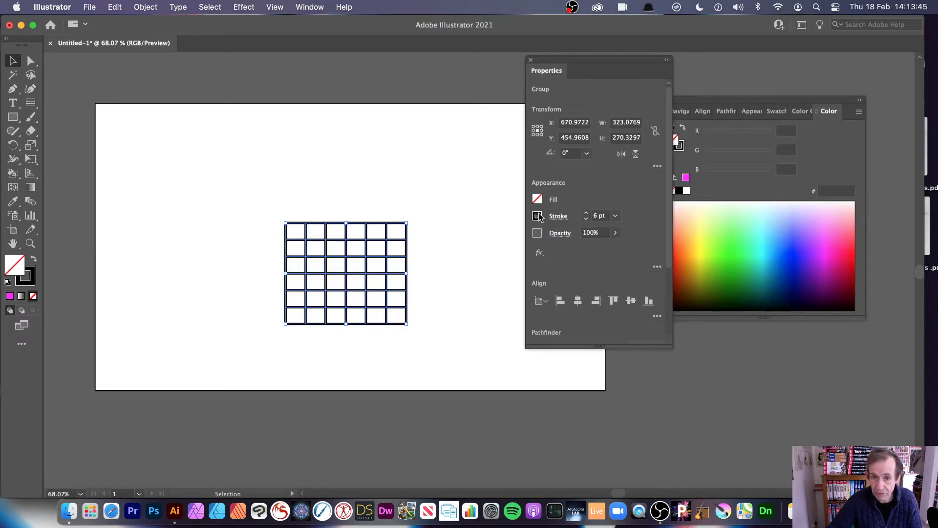
pyautogui.click(561, 217)
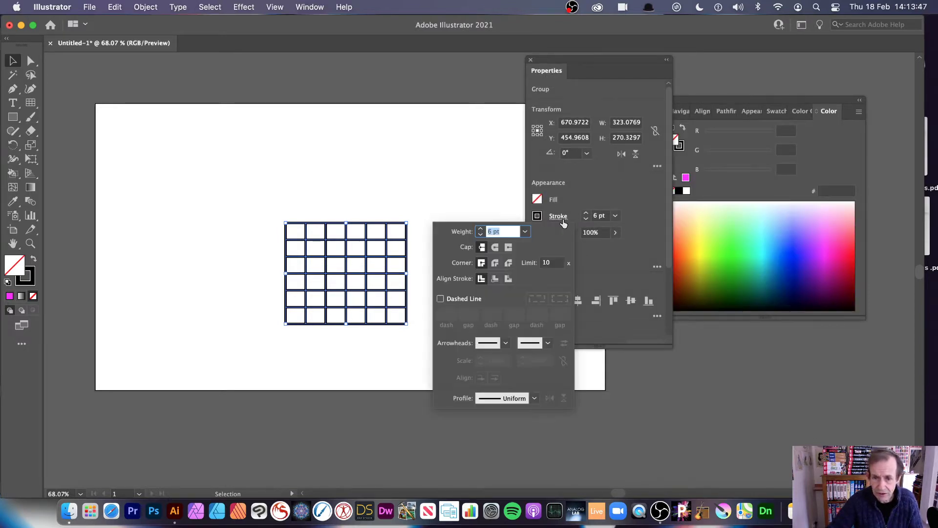
pyautogui.click(535, 399)
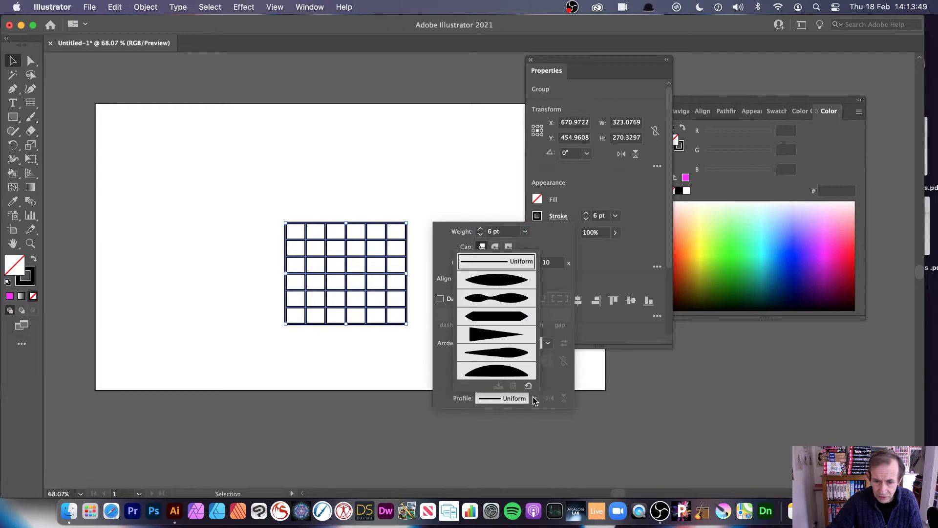
pyautogui.click(488, 300)
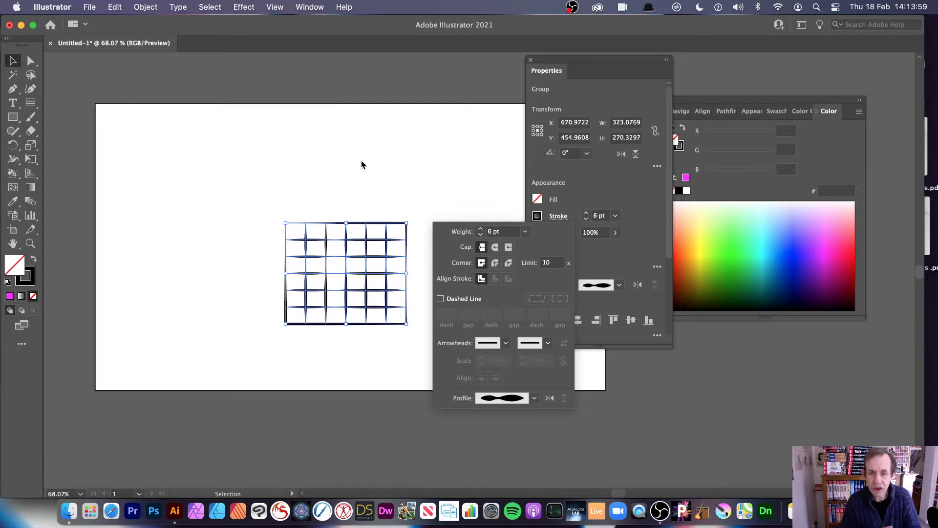
pyautogui.press('Escape')
pyautogui.press('super+z')
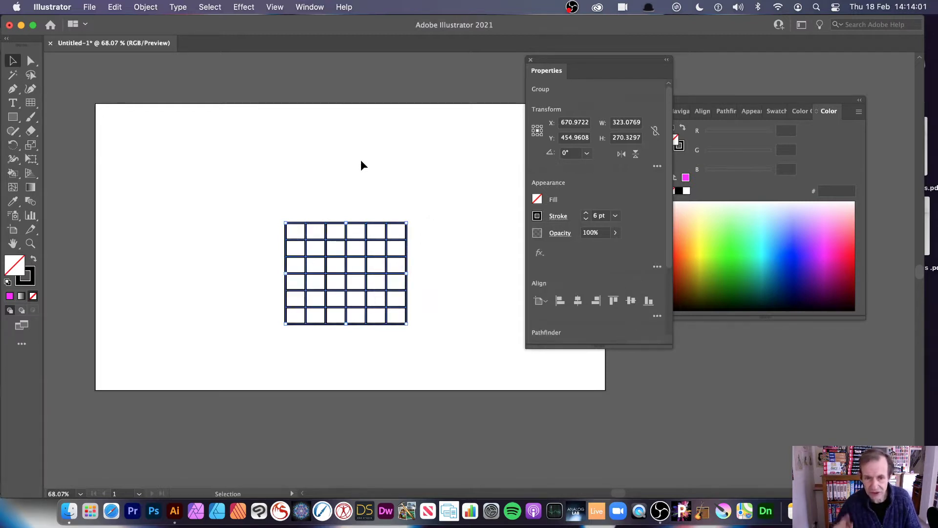
pyautogui.moveTo(285, 223); pyautogui.dragTo(230, 173)
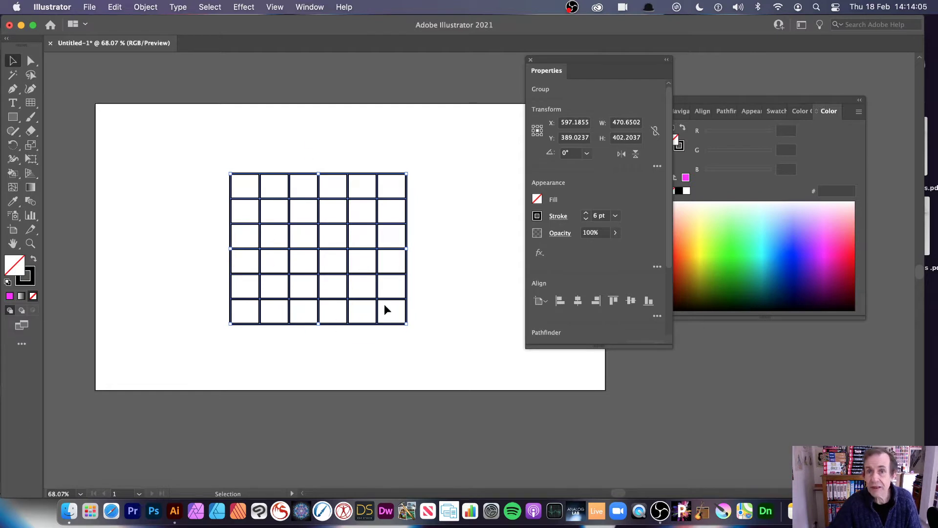
pyautogui.click(31, 63)
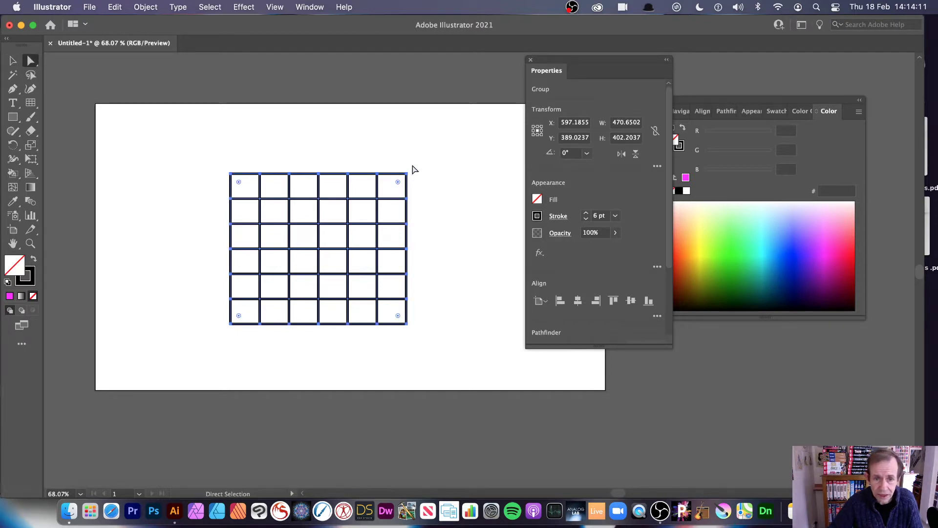
pyautogui.moveTo(409, 172); pyautogui.dragTo(439, 140)
pyautogui.click(377, 174)
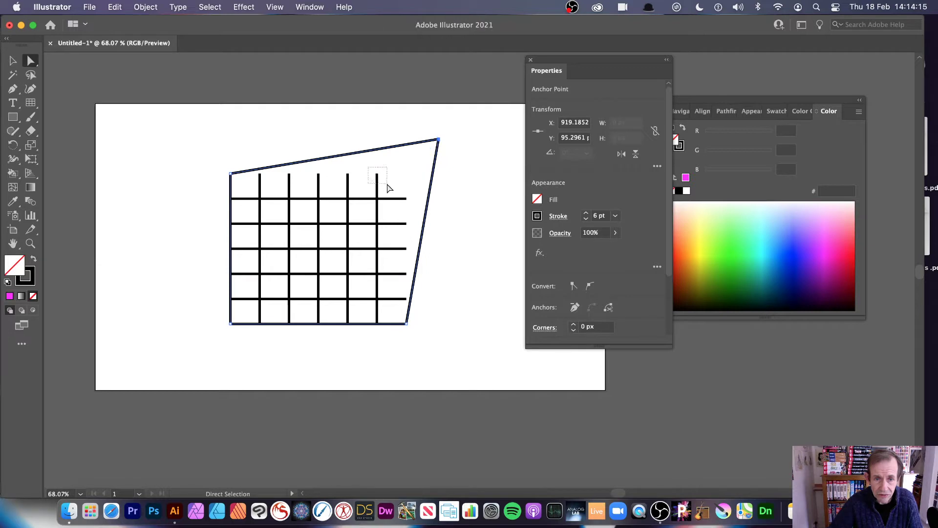
pyautogui.moveTo(376, 174); pyautogui.dragTo(439, 139)
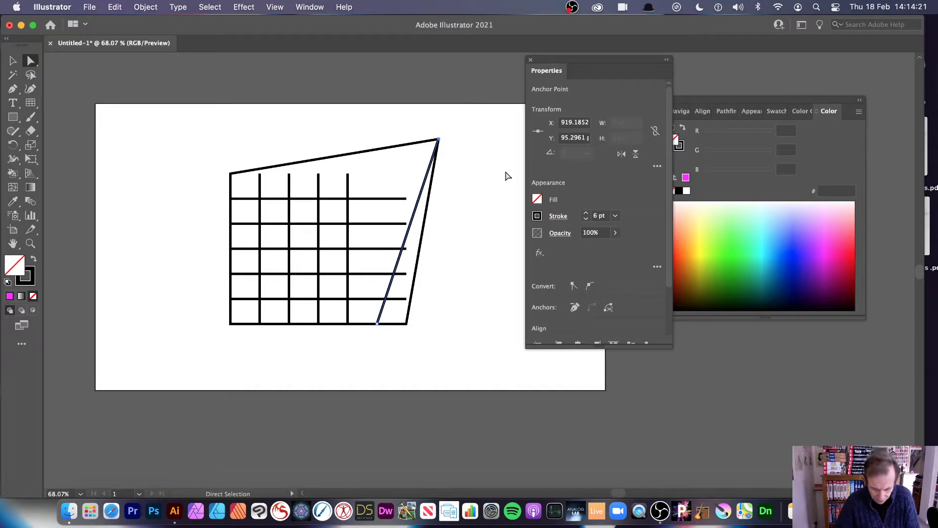
pyautogui.press('super+z')
pyautogui.press('super+z')
pyautogui.press('super+z')
pyautogui.press('super+z')
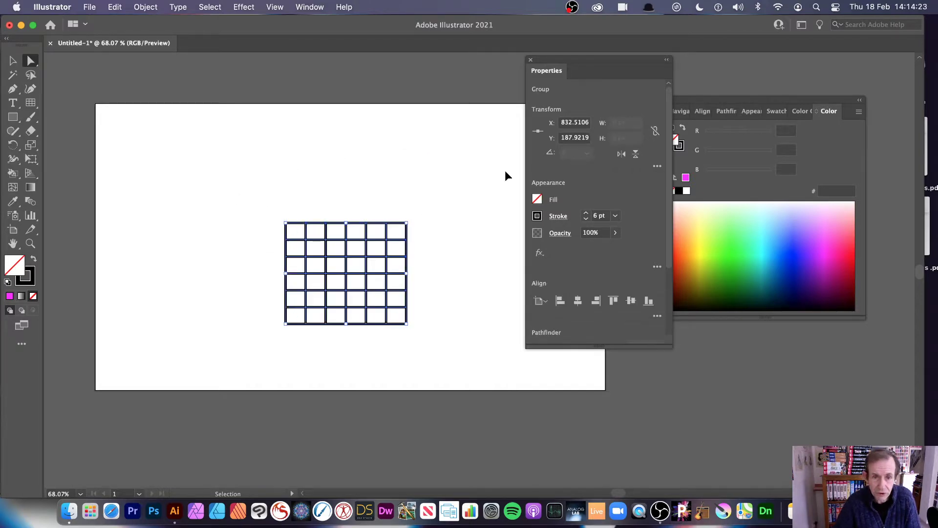
pyautogui.press('v')
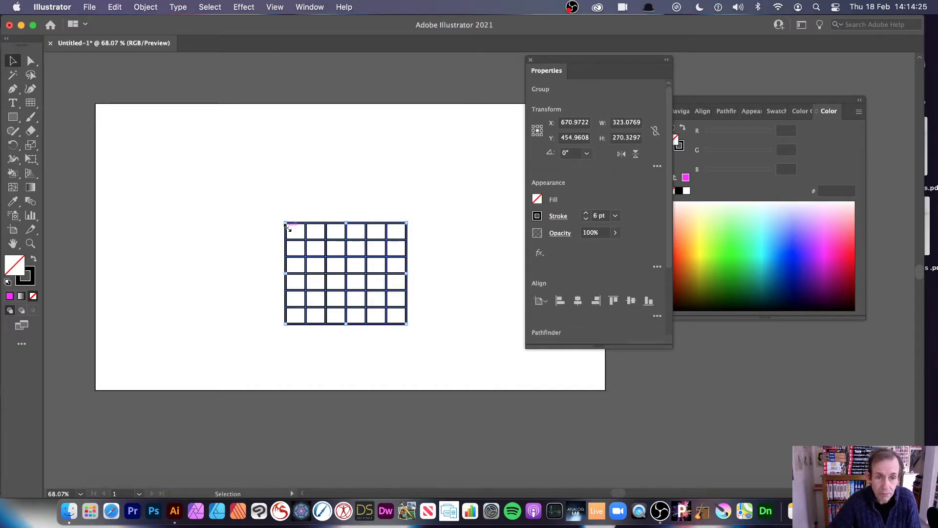
# - Resize the grid to about 419 × 277 px, browsing Effect > Stylize without applying anything
pyautogui.moveTo(285, 224); pyautogui.dragTo(239, 181)
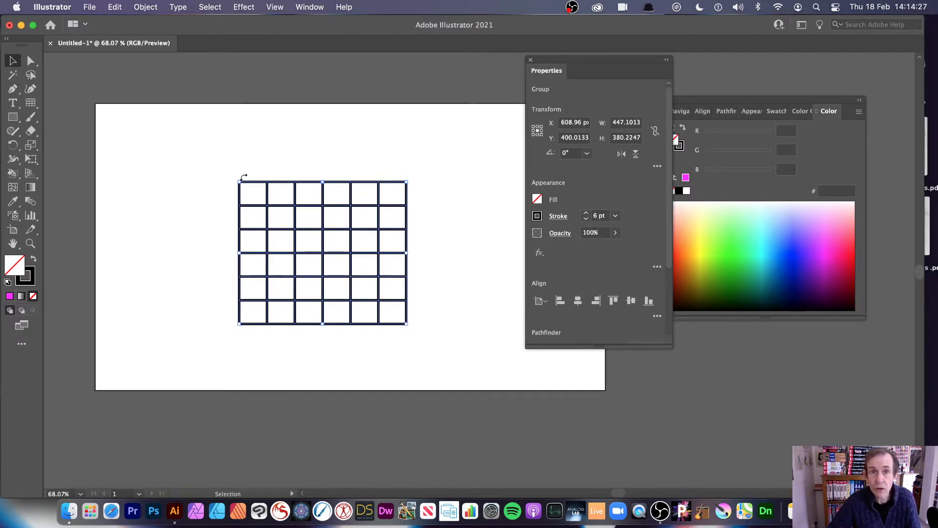
pyautogui.click(246, 9)
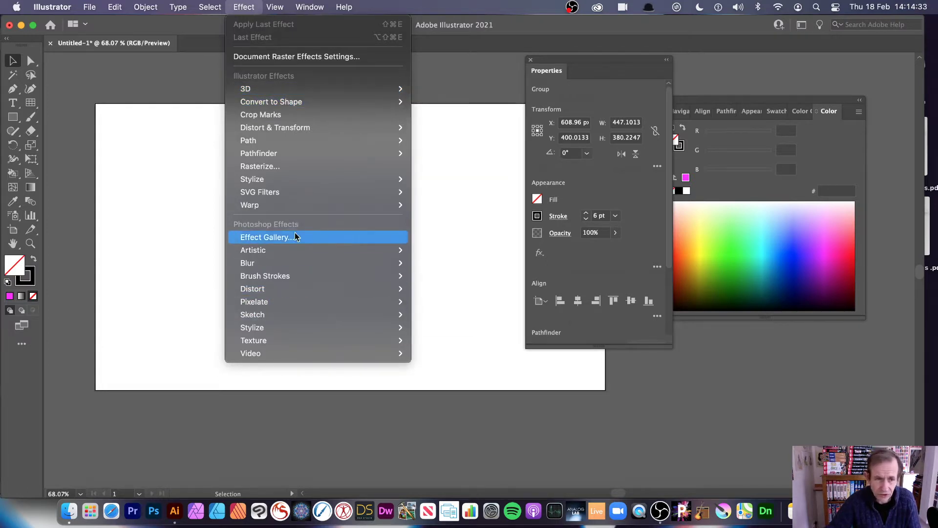
pyautogui.moveTo(314, 180)
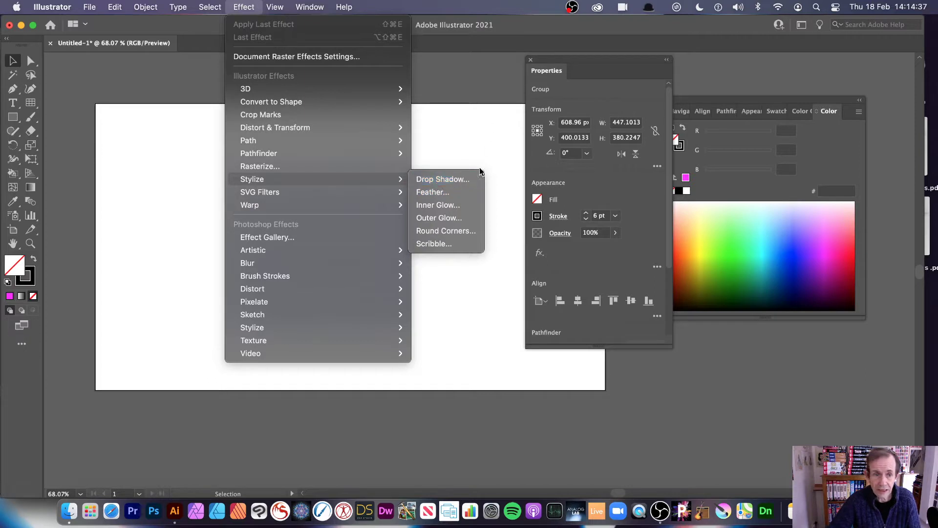
pyautogui.click(491, 101)
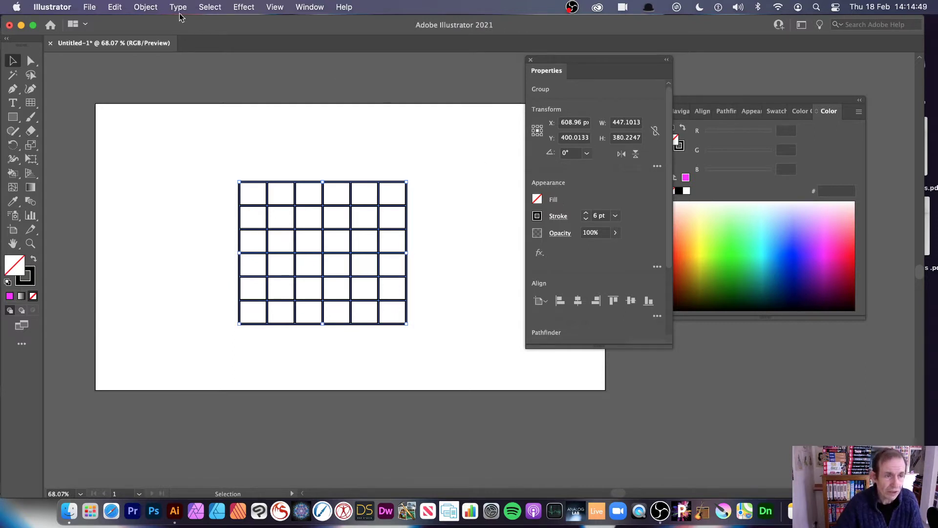
pyautogui.moveTo(239, 182); pyautogui.dragTo(251, 224)
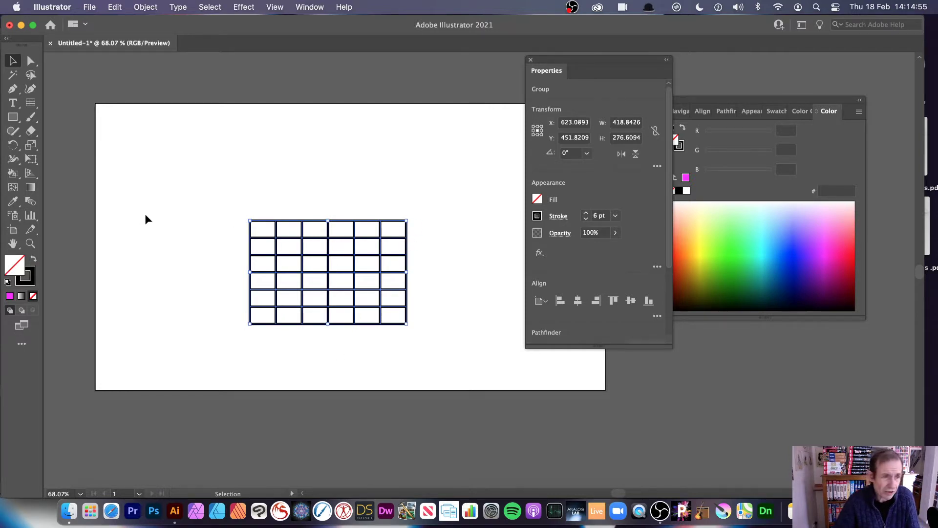
# - Draw a yellow rectangle over the grid's upper right, send it behind the grid and round its corners
pyautogui.click(12, 117)
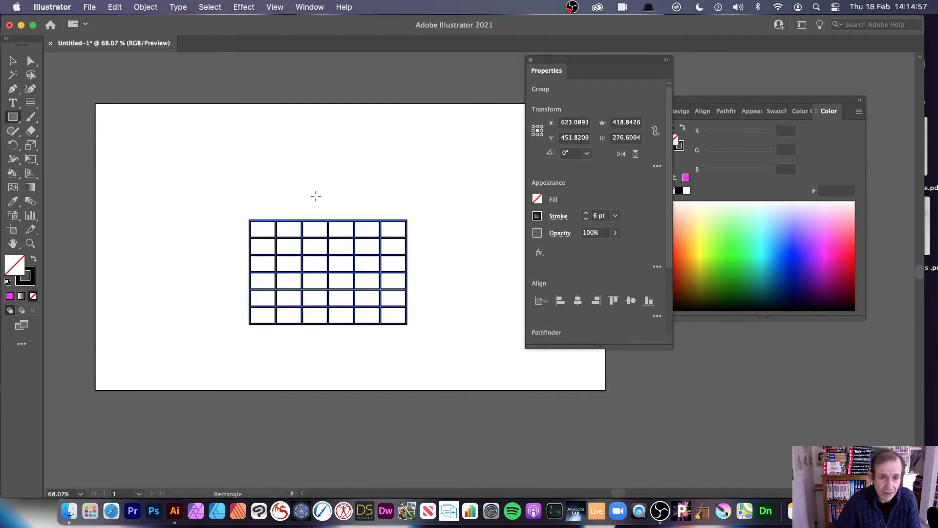
pyautogui.moveTo(313, 197); pyautogui.dragTo(422, 259)
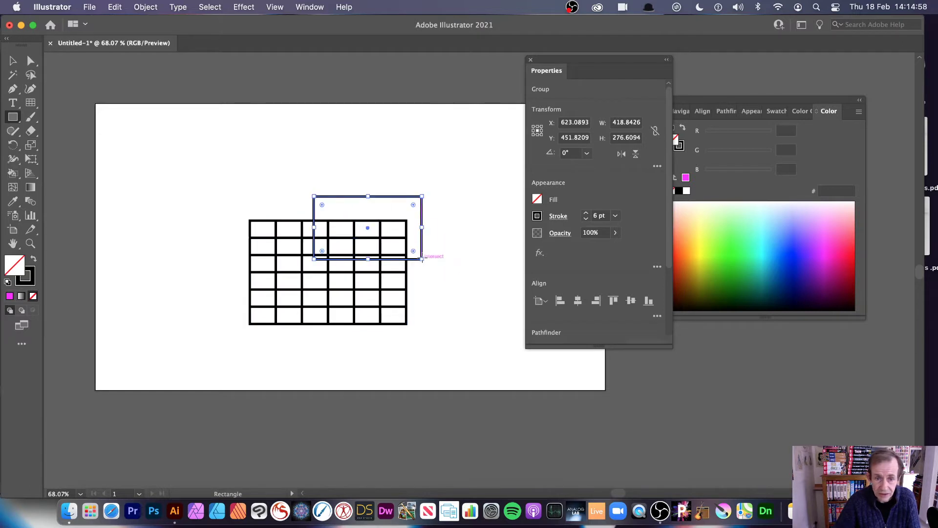
pyautogui.click(708, 233)
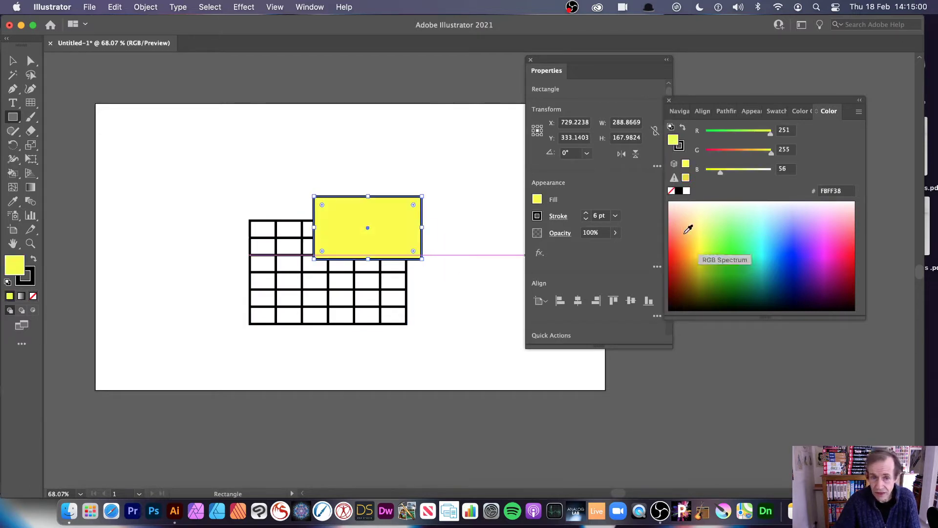
pyautogui.rightClick(379, 229)
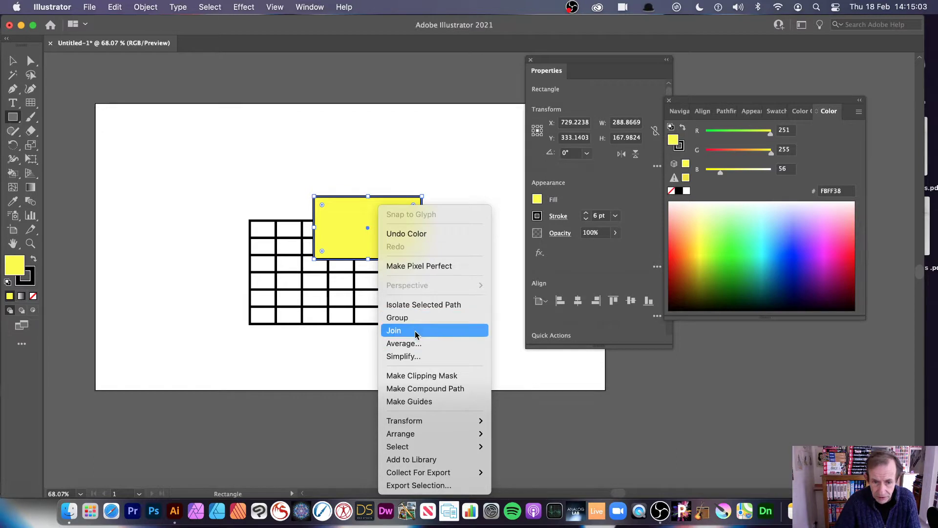
pyautogui.moveTo(419, 434)
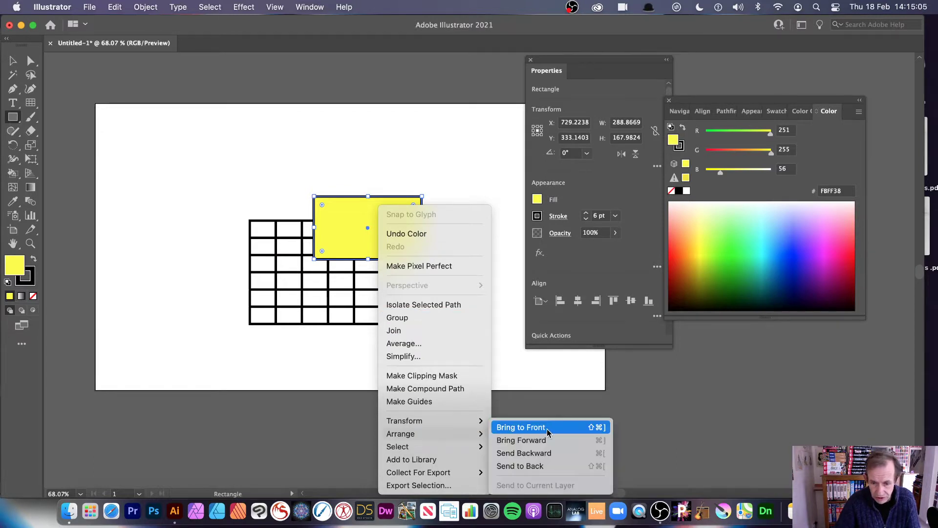
pyautogui.click(527, 466)
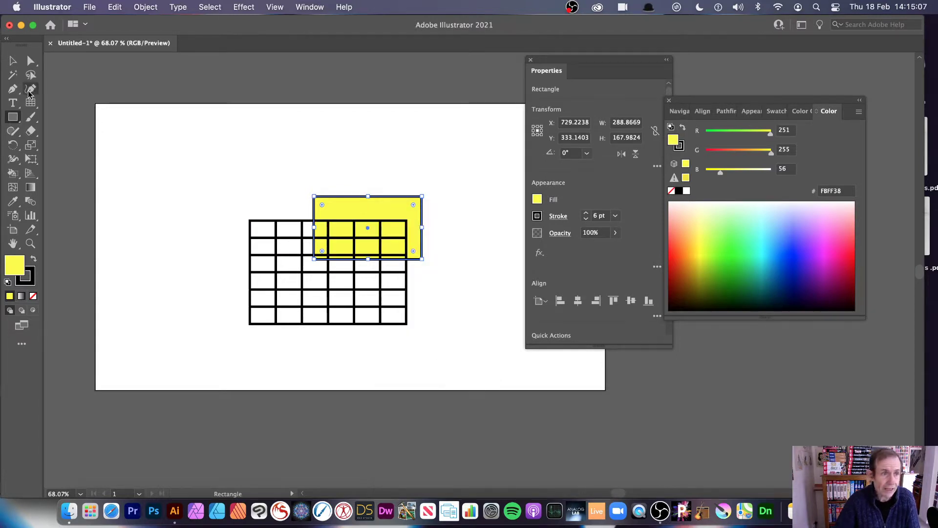
pyautogui.press('v')
pyautogui.moveTo(414, 205); pyautogui.dragTo(405, 223)
# - Select the yellow rounded rectangle and delete it
pyautogui.click(201, 190)
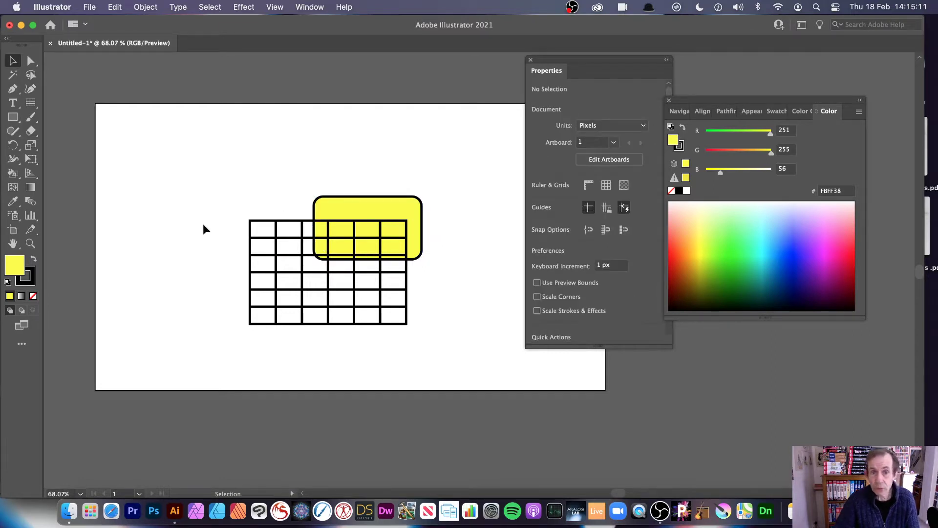
pyautogui.click(388, 207)
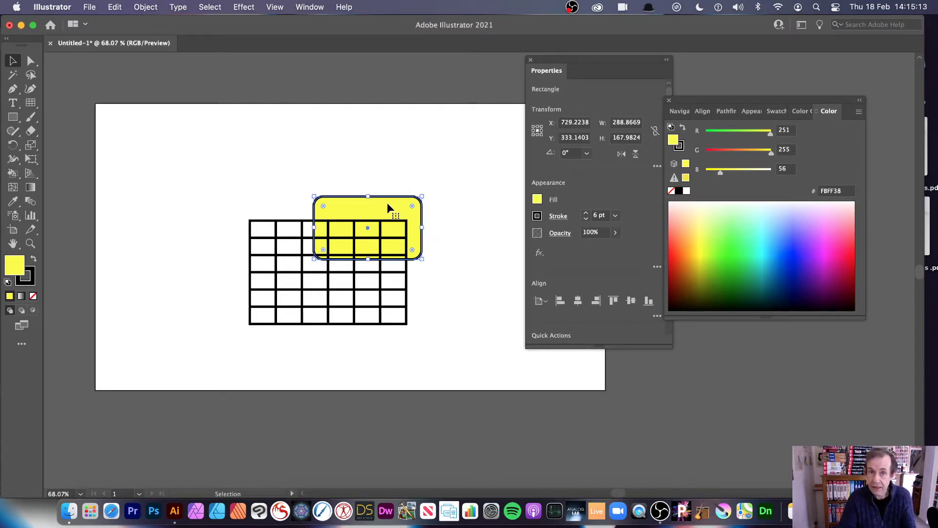
pyautogui.press('Delete')
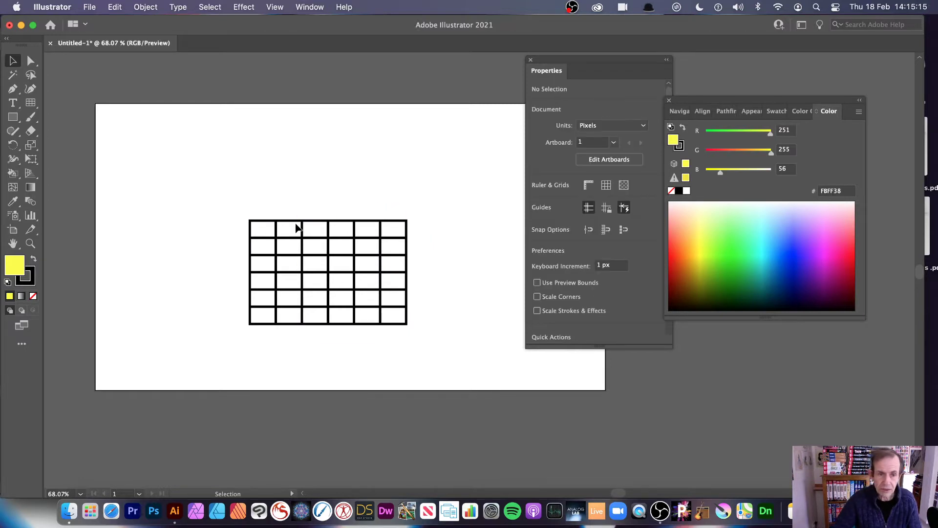
# - Live Paint three grid cells red: row 1 column 3, row 4 column 4, row 3 column 6
pyautogui.moveTo(12, 173)
pyautogui.mouseDown()
pyautogui.moveTo(19, 183)
pyautogui.moveTo(96, 191)
pyautogui.moveTo(86, 191)
pyautogui.mouseUp()
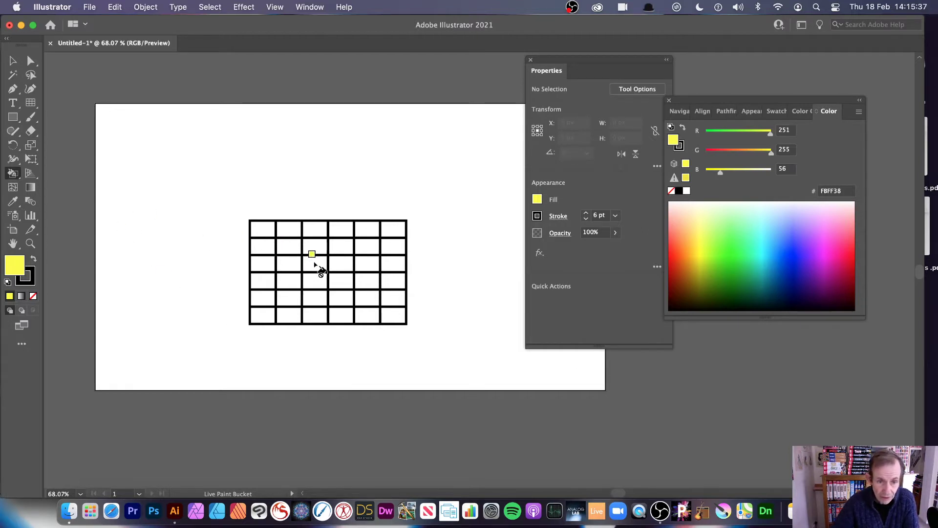
pyautogui.press('v')
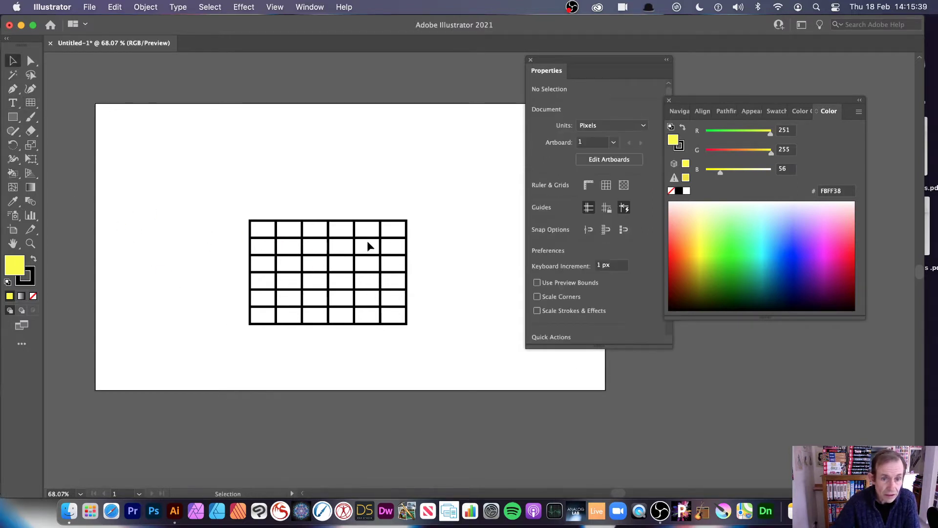
pyautogui.click(366, 233)
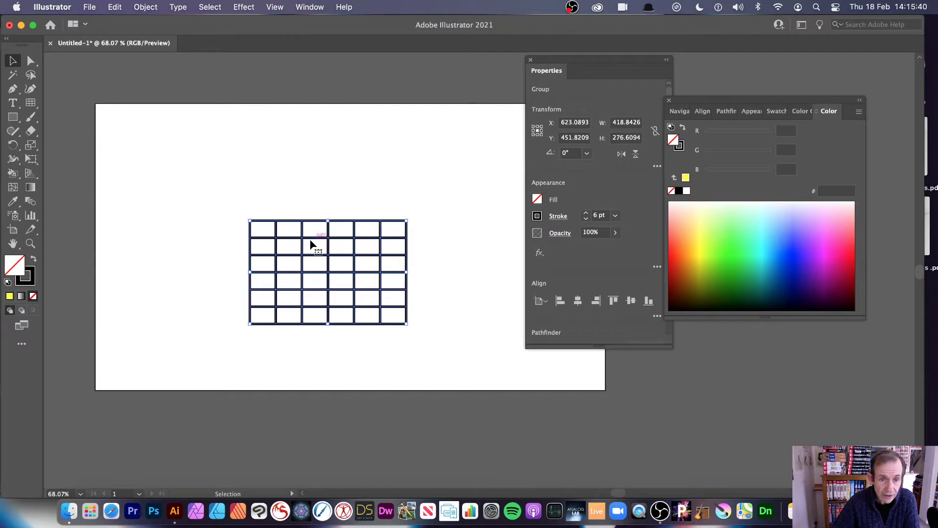
pyautogui.click(13, 174)
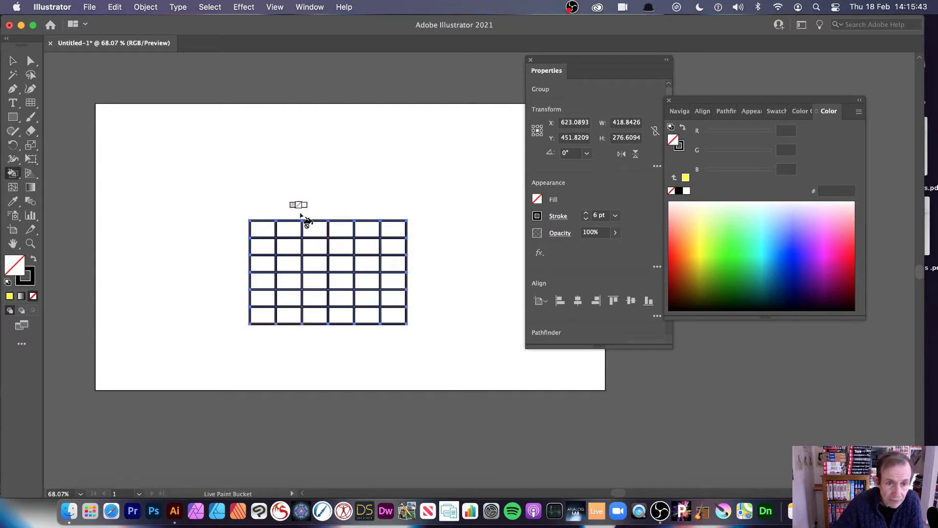
pyautogui.press('Right')
pyautogui.press('Right')
pyautogui.press('Right')
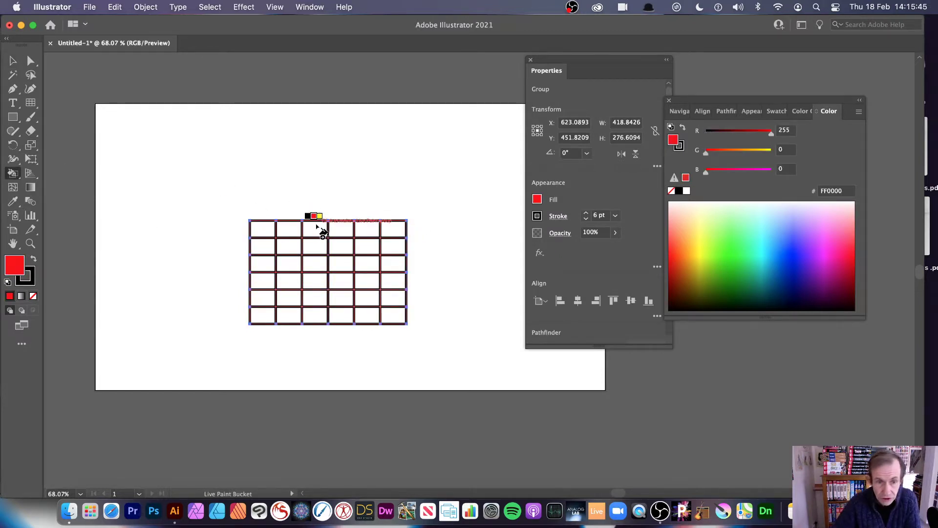
pyautogui.click(318, 228)
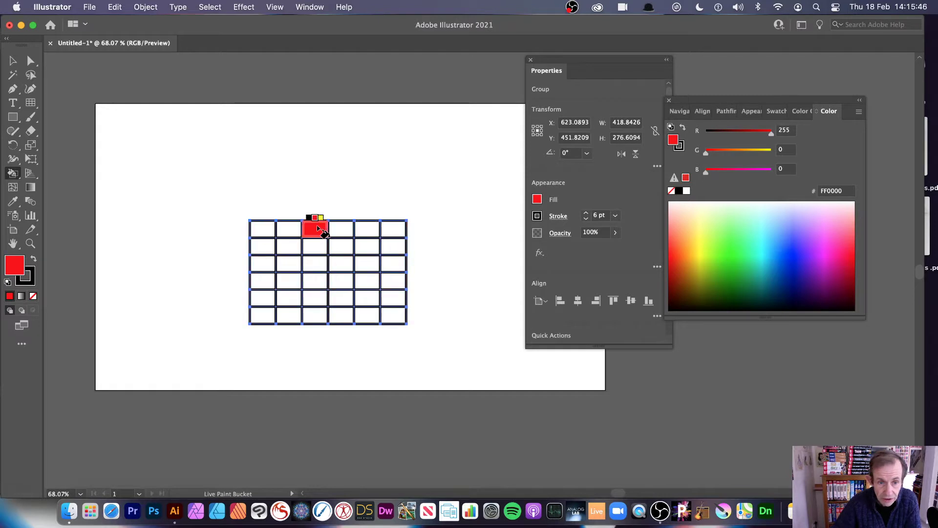
pyautogui.click(341, 282)
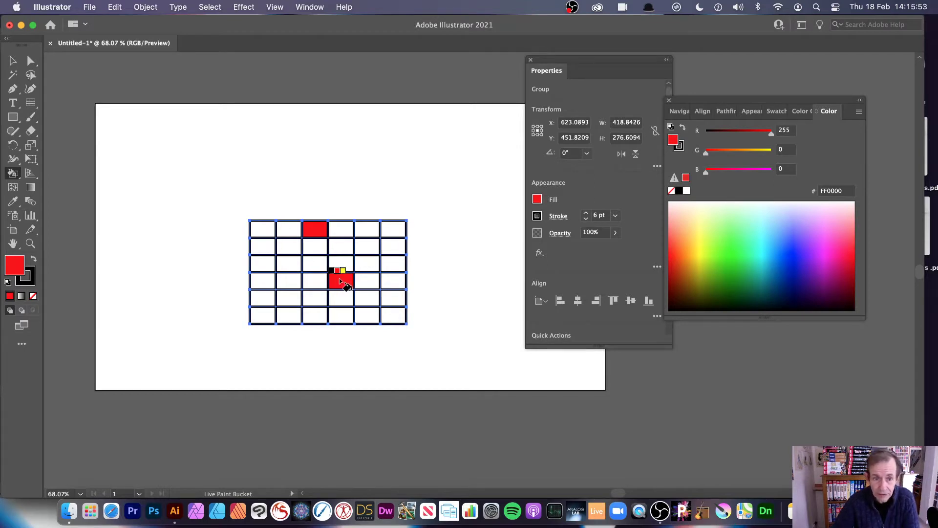
pyautogui.click(391, 265)
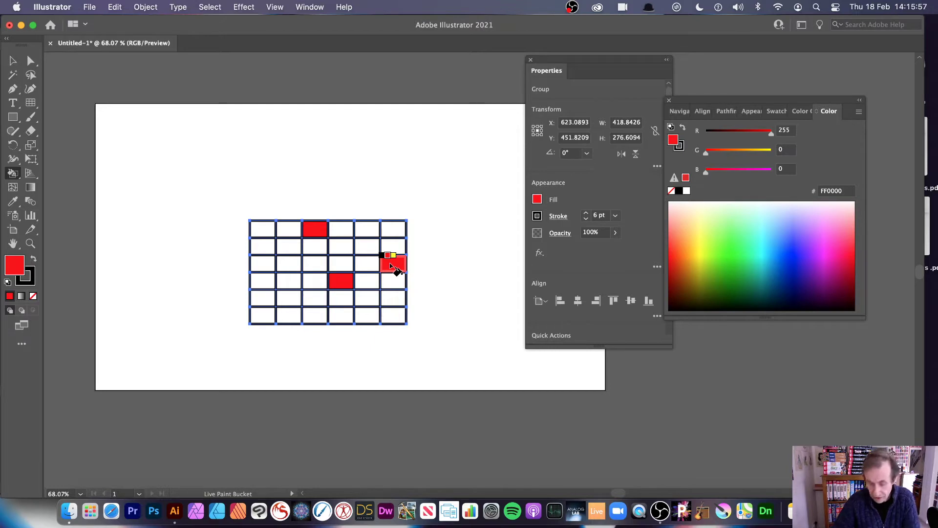
# - Fill four more cells cyan: row 2 column 6, row 4 column 2, row 1 column 2, row 6 column 5
pyautogui.press('Right')
pyautogui.press('Right')
pyautogui.press('Right')
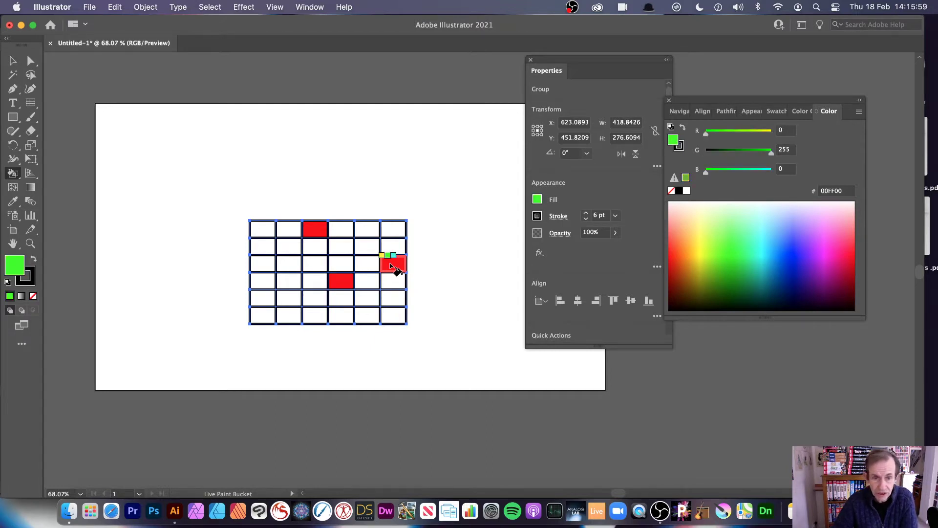
pyautogui.press('Left')
pyautogui.press('Left')
pyautogui.press('Left')
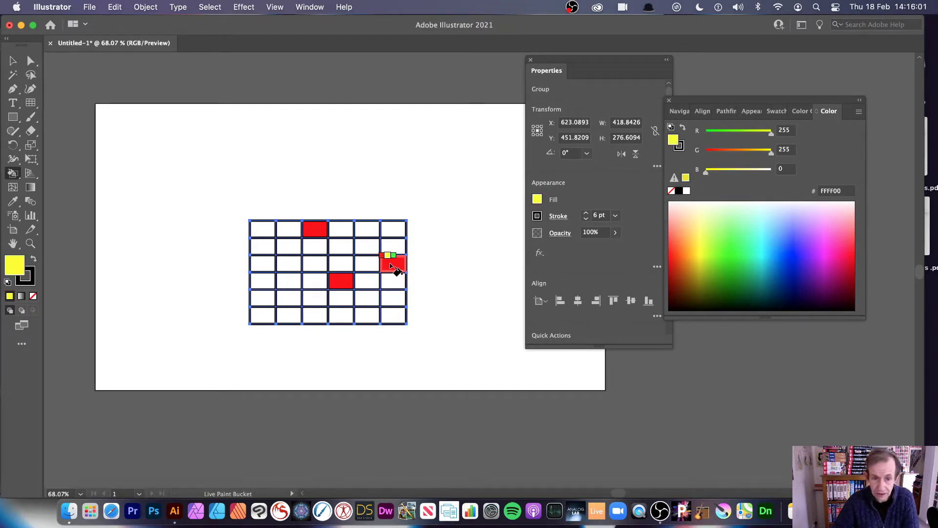
pyautogui.press('Right')
pyautogui.press('Right')
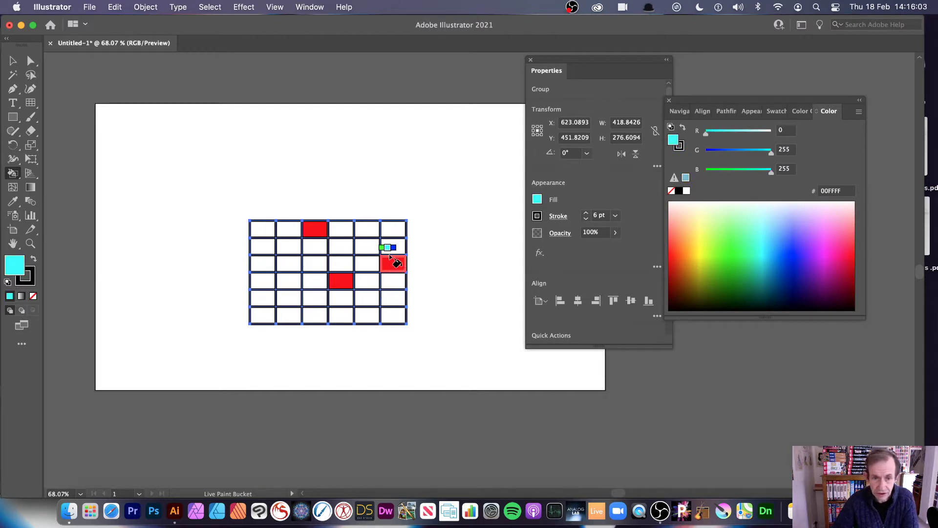
pyautogui.click(391, 248)
pyautogui.click(291, 280)
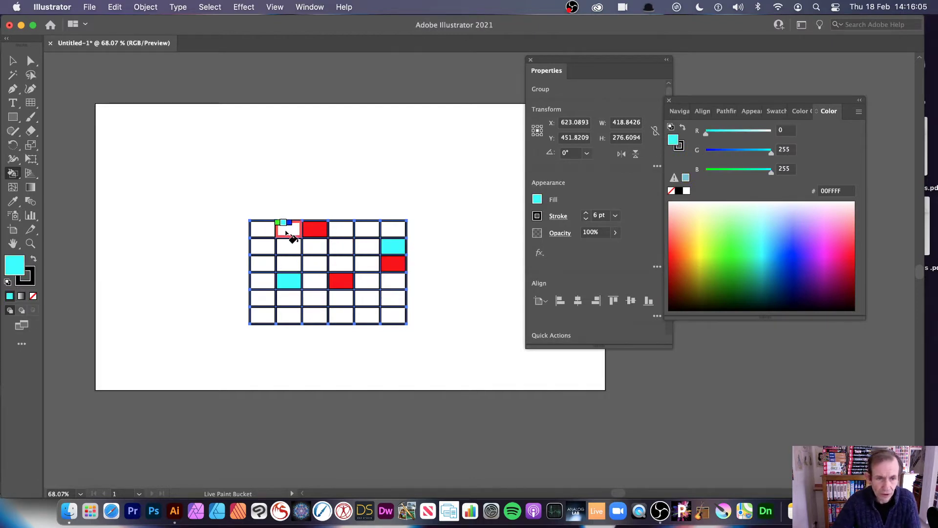
pyautogui.click(291, 231)
pyautogui.click(367, 316)
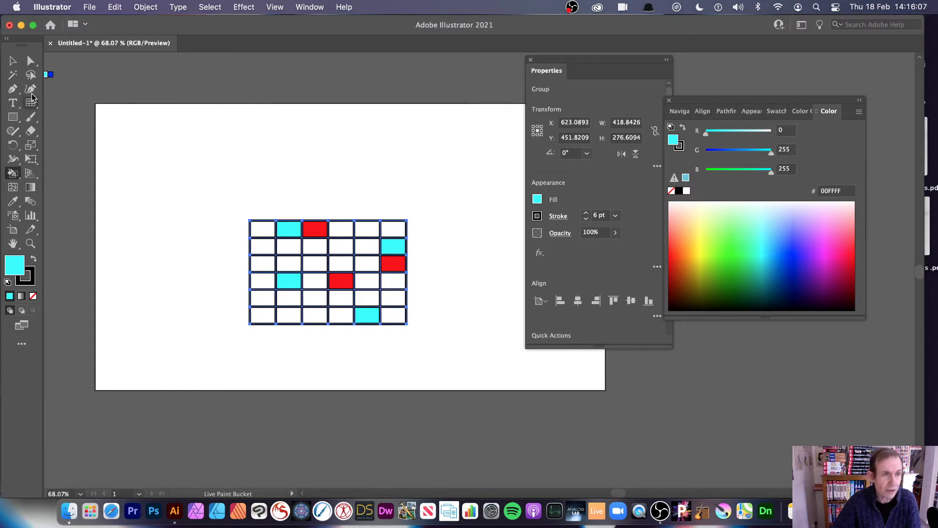
pyautogui.click(14, 61)
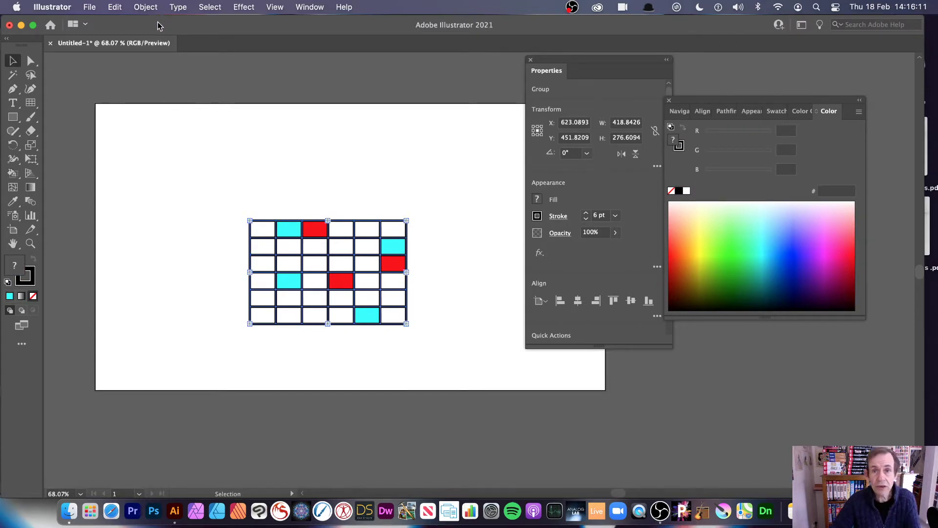
# - Expand the Live Paint grid with Object, Fill and Stroke checked, then select the expanded group
pyautogui.click(147, 9)
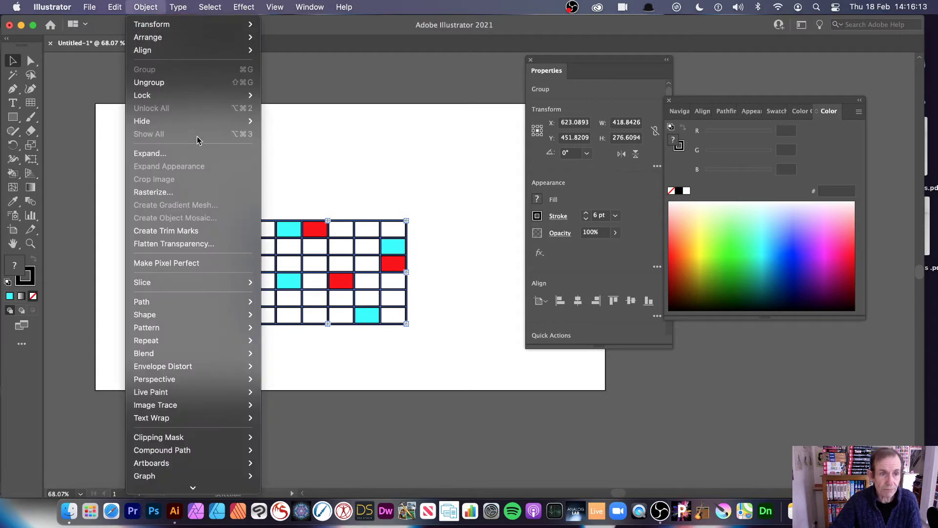
pyautogui.click(191, 153)
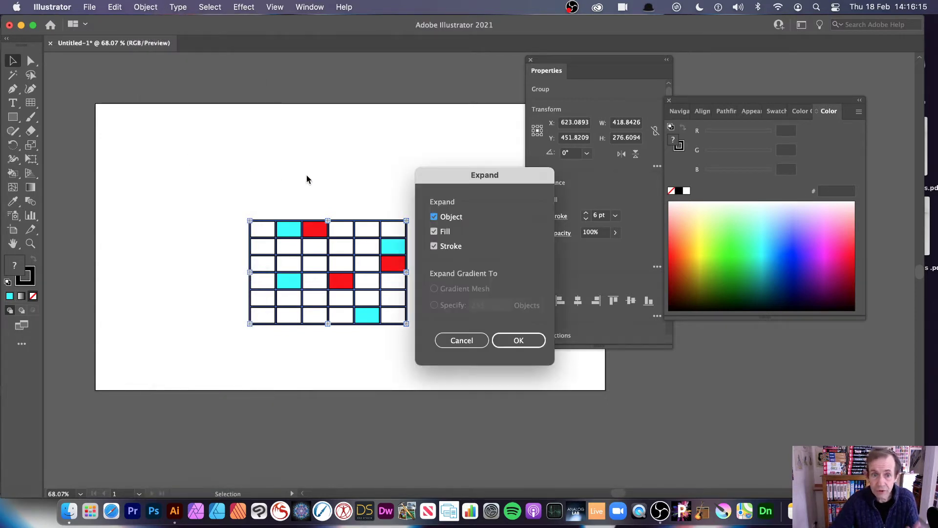
pyautogui.click(511, 335)
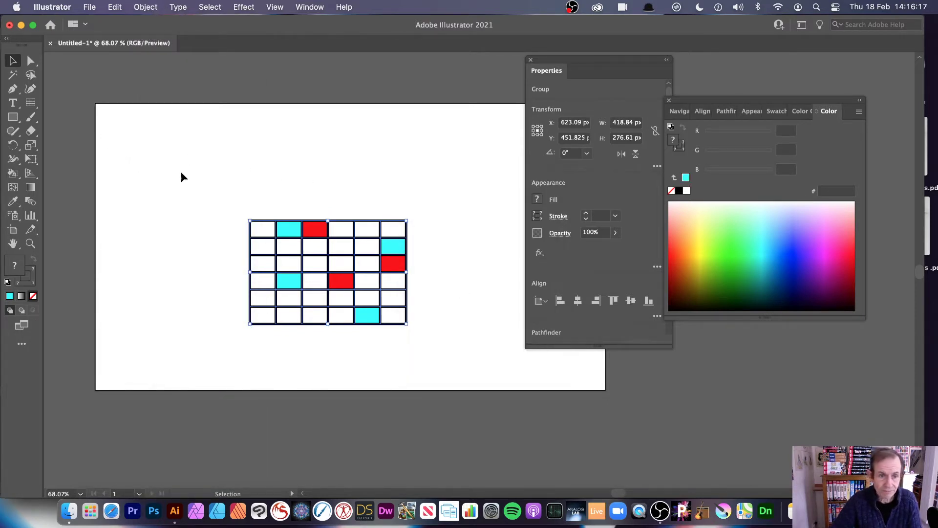
pyautogui.moveTo(234, 197); pyautogui.dragTo(452, 349)
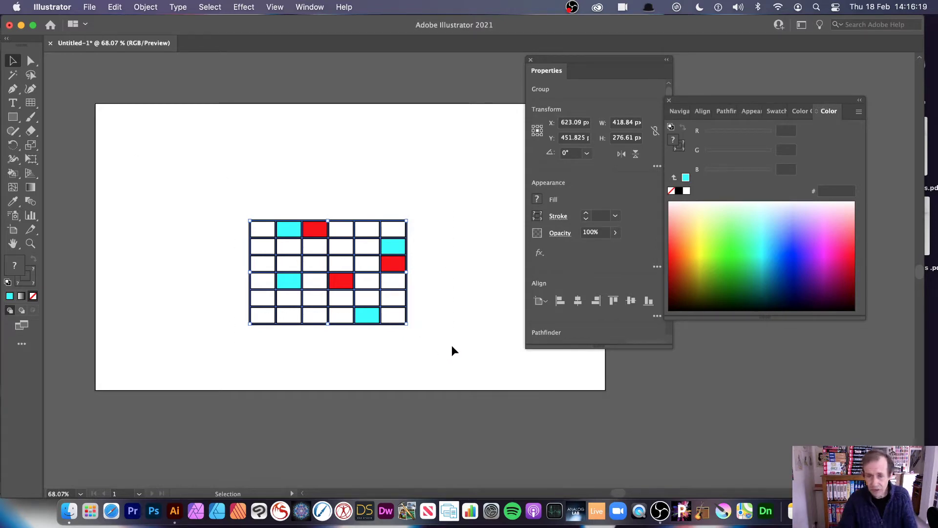
pyautogui.click(145, 7)
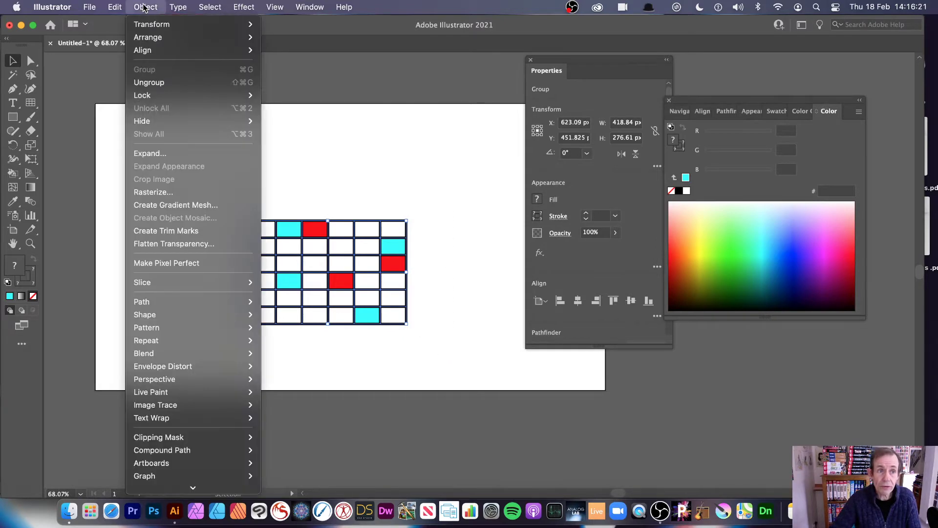
pyautogui.moveTo(165, 342)
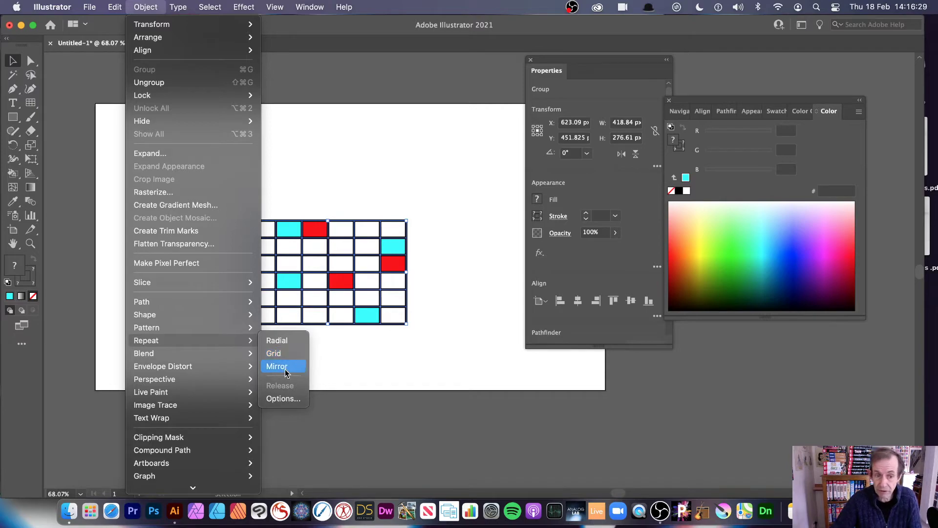
# - Radially repeat the painted grid as 4 copies at radius about 274, scale it down and move it up-left
pyautogui.click(277, 341)
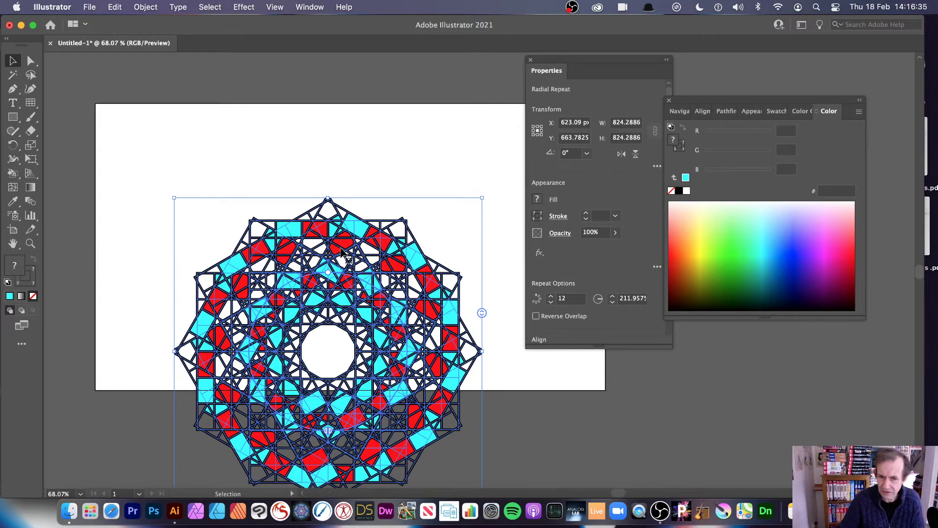
pyautogui.moveTo(480, 314); pyautogui.dragTo(475, 361)
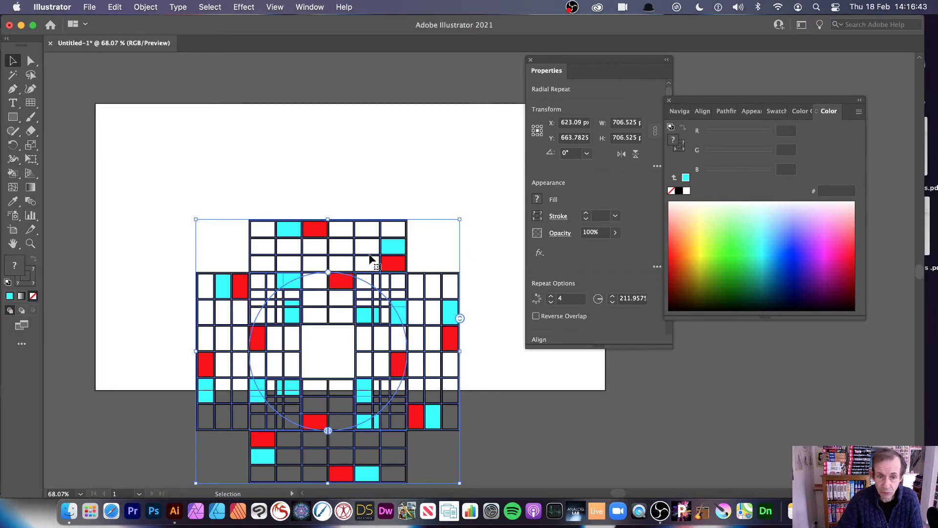
pyautogui.moveTo(335, 277)
pyautogui.mouseDown()
pyautogui.moveTo(275, 230)
pyautogui.moveTo(262, 273)
pyautogui.moveTo(270, 344)
pyautogui.moveTo(224, 230)
pyautogui.moveTo(293, 357)
pyautogui.moveTo(285, 360)
pyautogui.moveTo(210, 279)
pyautogui.moveTo(278, 321)
pyautogui.moveTo(224, 263)
pyautogui.moveTo(226, 277)
pyautogui.mouseUp()
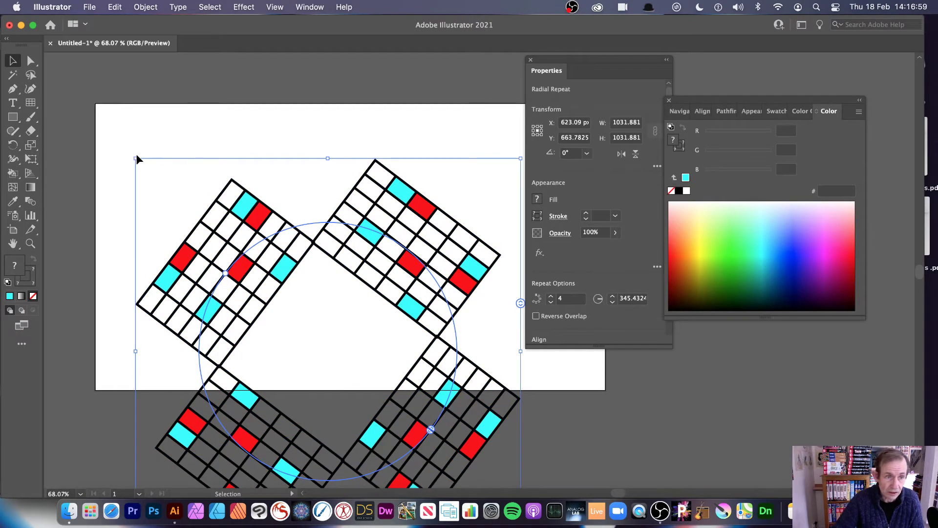
pyautogui.moveTo(137, 159); pyautogui.dragTo(215, 238)
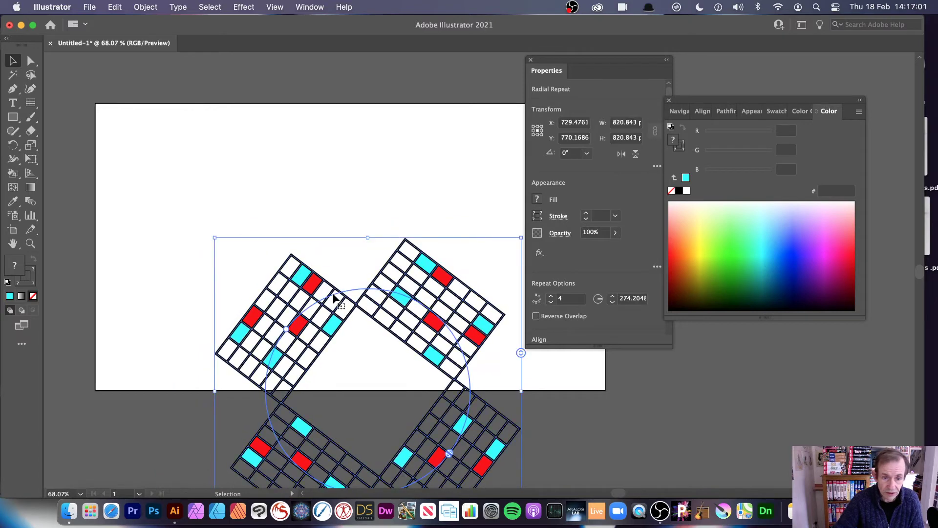
pyautogui.moveTo(334, 299); pyautogui.dragTo(259, 129)
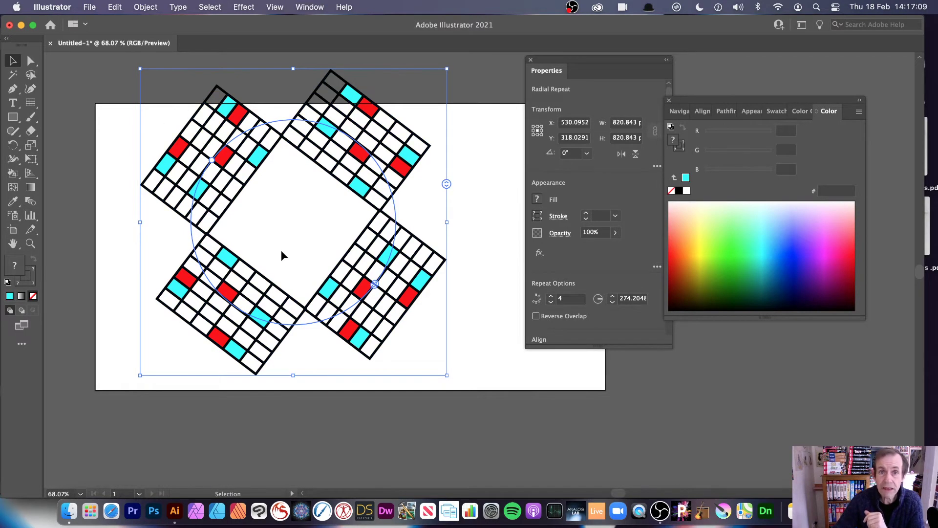
pyautogui.click(382, 158)
pyautogui.click(371, 147)
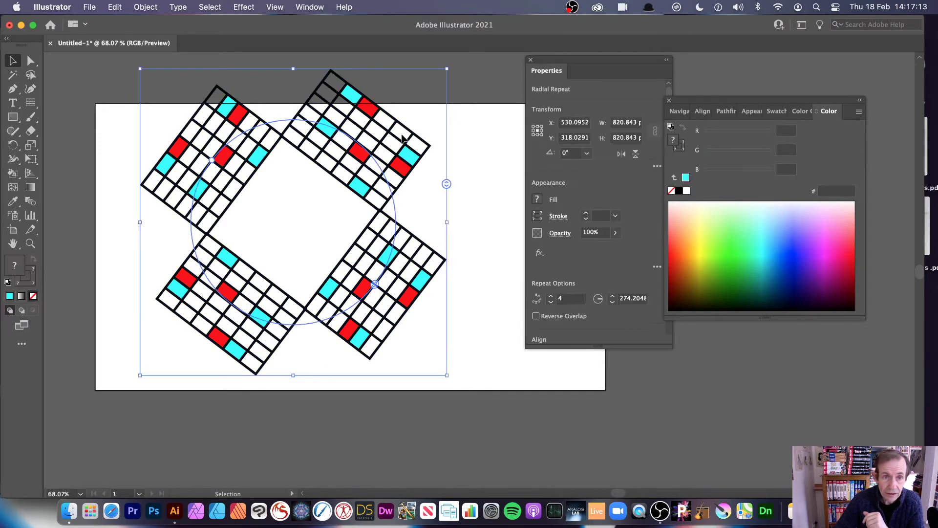
# - Rotate and stretch the source grid to about 293 × 479 so the four arms overlap like pinwheel blades
pyautogui.doubleClick(355, 158)
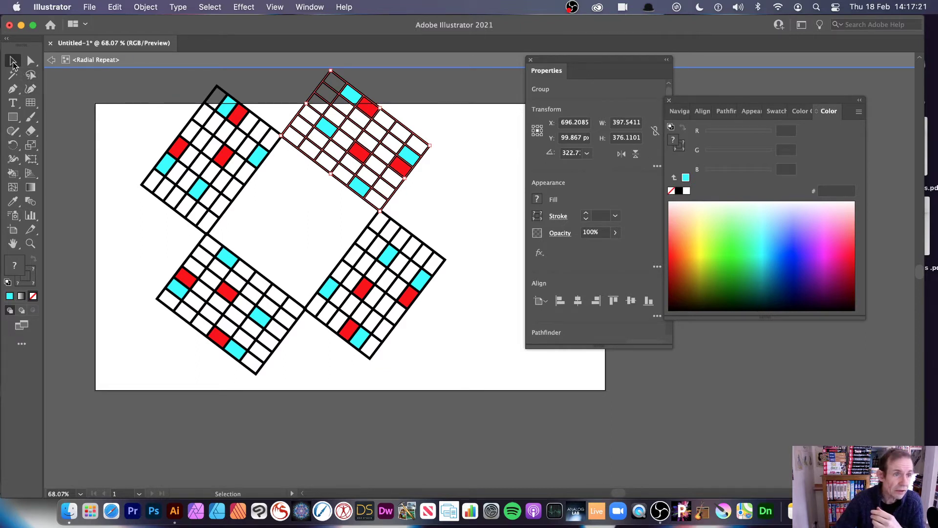
pyautogui.moveTo(382, 105); pyautogui.dragTo(363, 129)
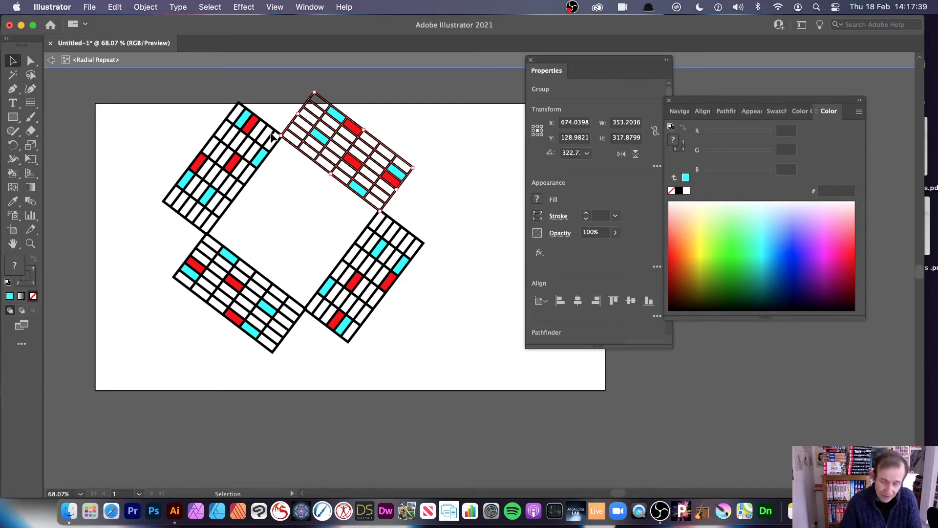
pyautogui.moveTo(317, 86); pyautogui.dragTo(421, 86)
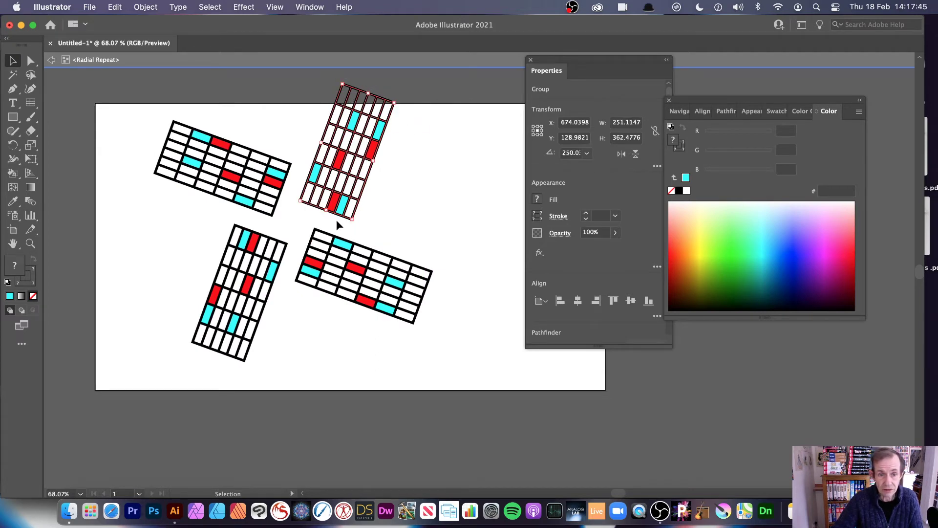
pyautogui.moveTo(326, 210); pyautogui.dragTo(321, 226)
pyautogui.moveTo(369, 93); pyautogui.dragTo(404, 74)
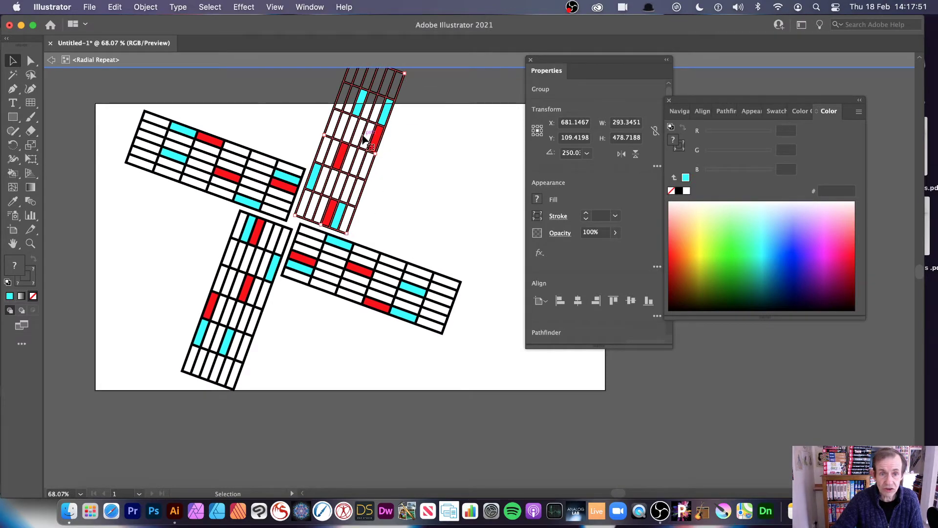
pyautogui.moveTo(365, 139); pyautogui.dragTo(373, 160)
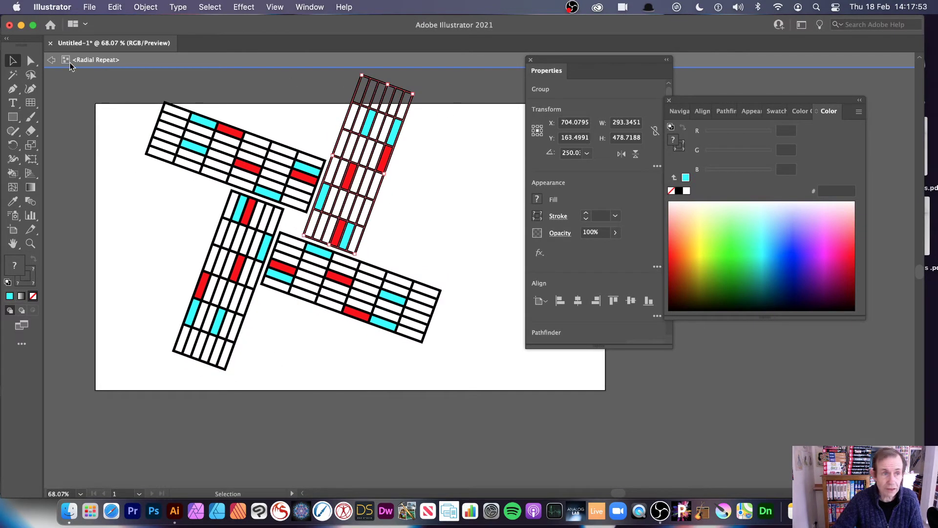
# - Pull several corner anchors of a pinwheel arm outward into spikes with Direct Selection
pyautogui.click(32, 61)
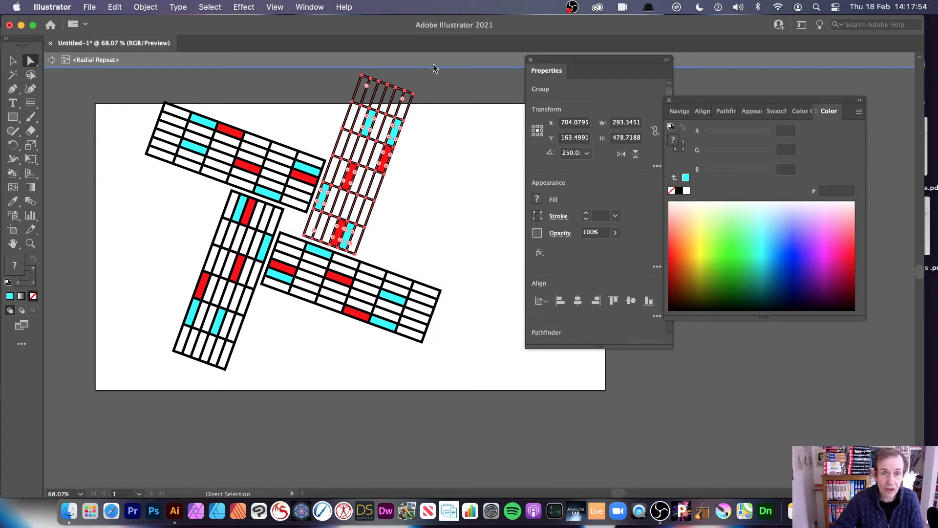
pyautogui.click(361, 75)
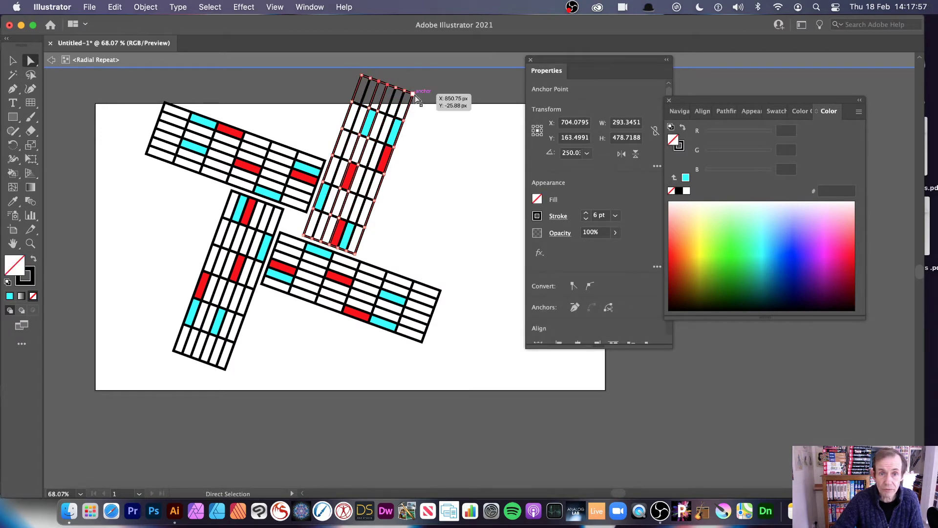
pyautogui.moveTo(413, 93); pyautogui.dragTo(445, 84)
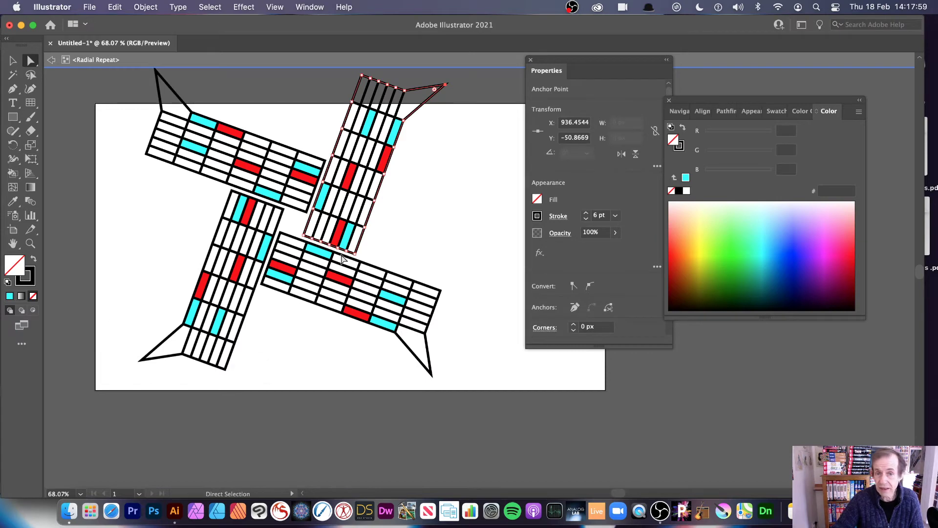
pyautogui.moveTo(361, 76); pyautogui.dragTo(353, 70)
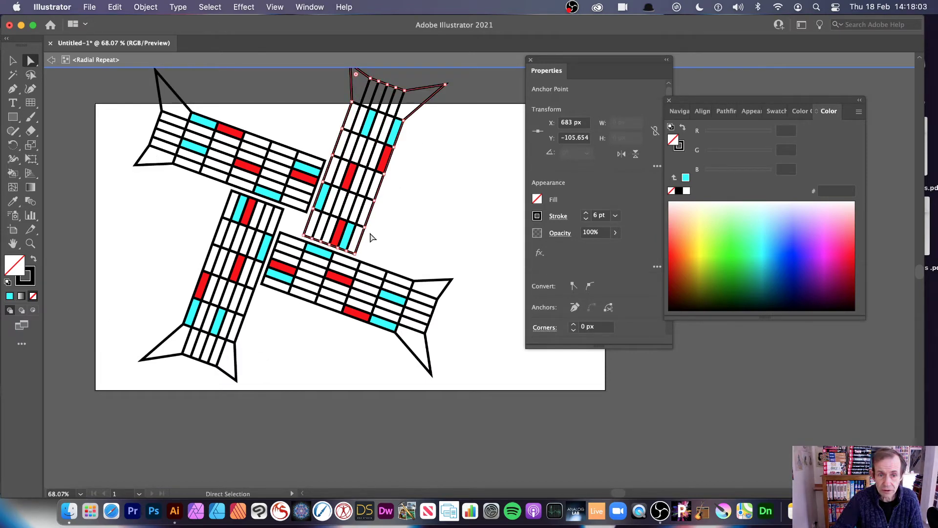
pyautogui.moveTo(368, 231); pyautogui.dragTo(415, 242)
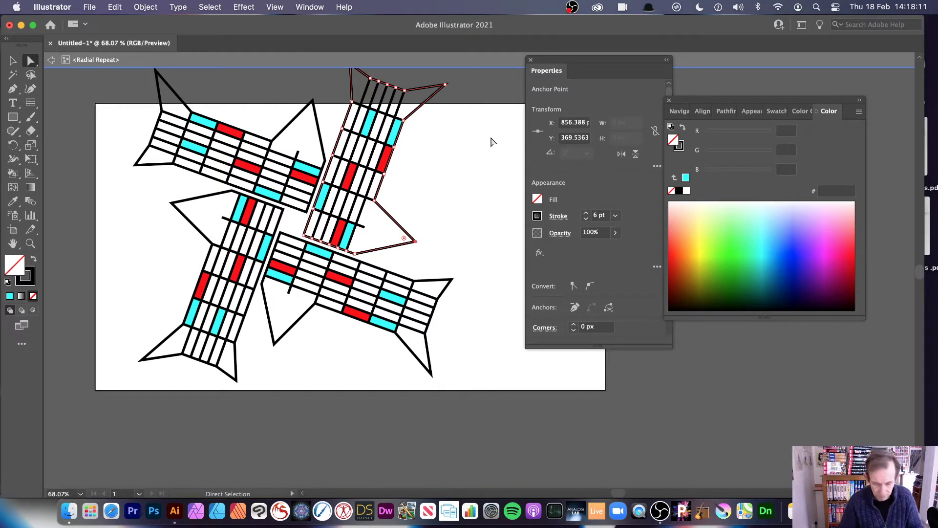
# - Undo the spike edits, restoring the plain rectangular arms in their earlier pinwheel layout
pyautogui.press('super+z')
pyautogui.press('super+z')
pyautogui.press('super+z')
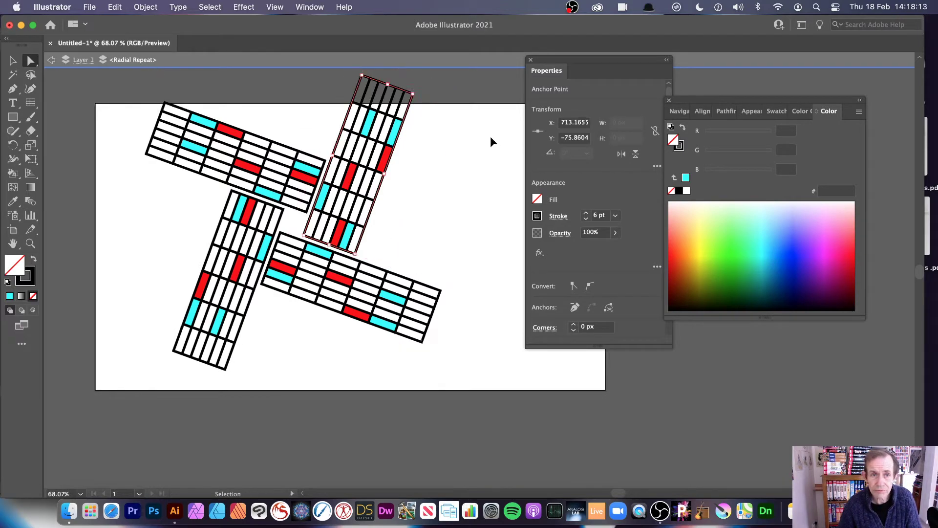
pyautogui.press('super+z')
pyautogui.click(28, 66)
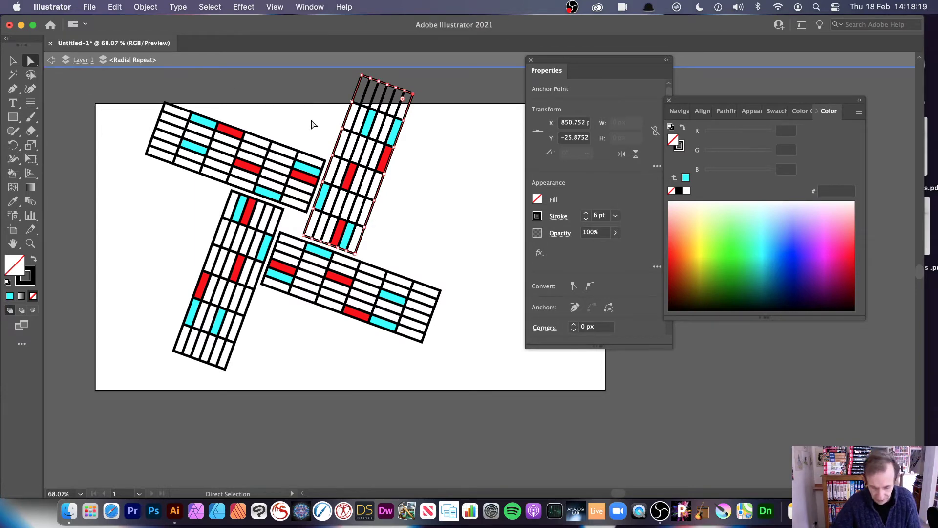
pyautogui.press('super+z')
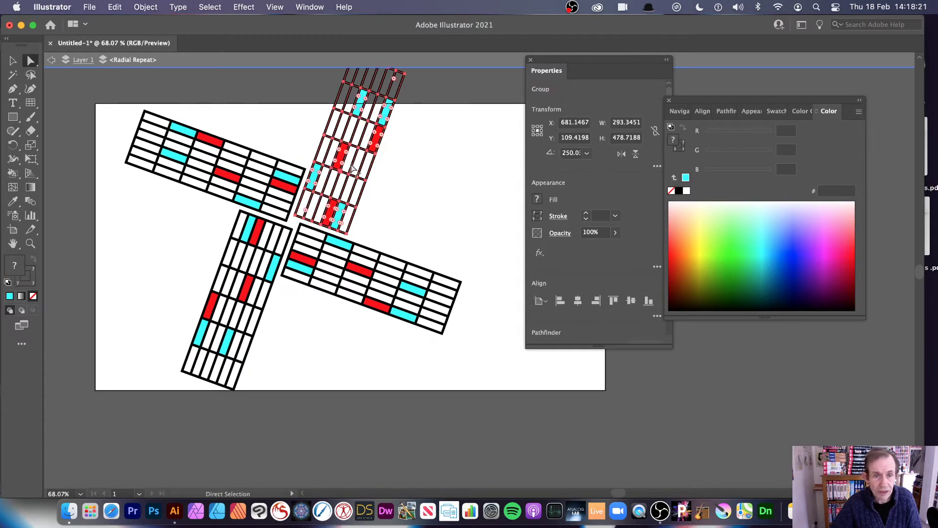
# - Move the pinwheel arm, duplicate it, and shrink the copy to 183.3814 × 214.3668
pyautogui.press('v')
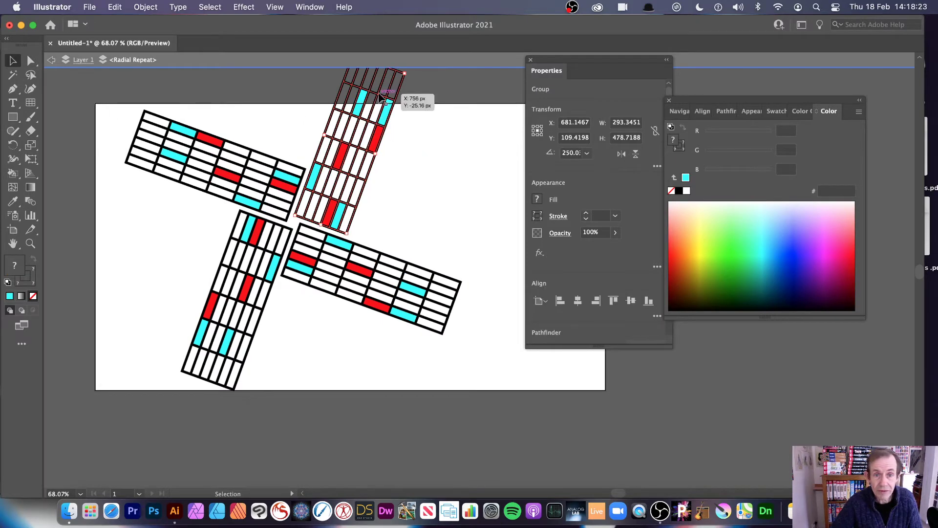
pyautogui.moveTo(380, 97); pyautogui.dragTo(399, 150)
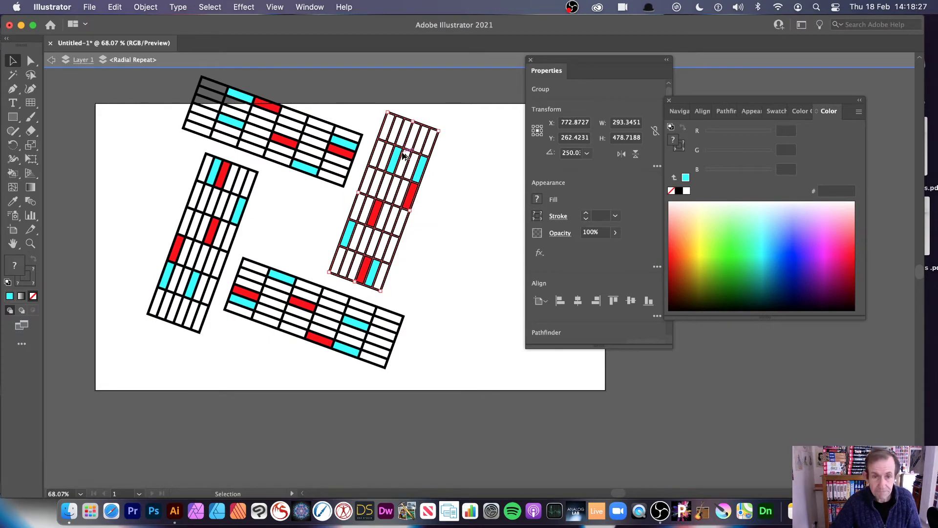
pyautogui.moveTo(404, 155); pyautogui.dragTo(465, 142)
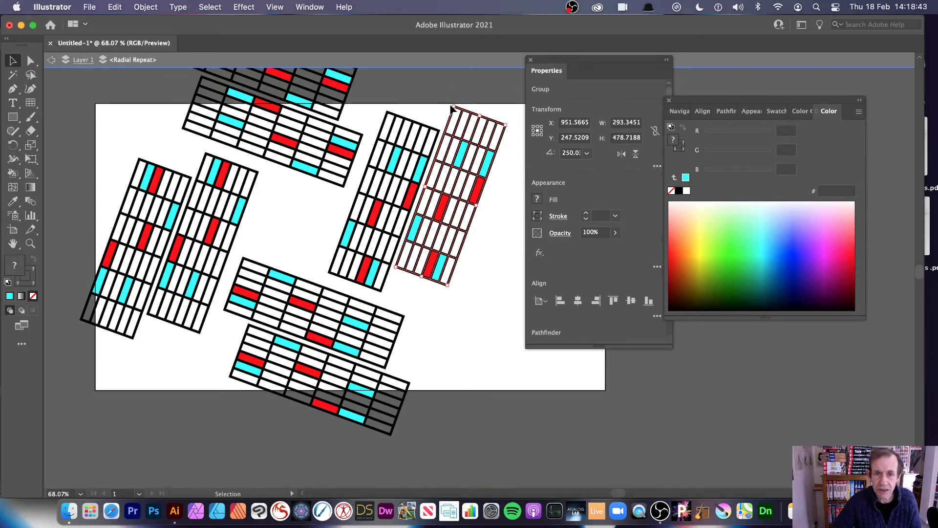
pyautogui.moveTo(451, 108); pyautogui.dragTo(424, 205)
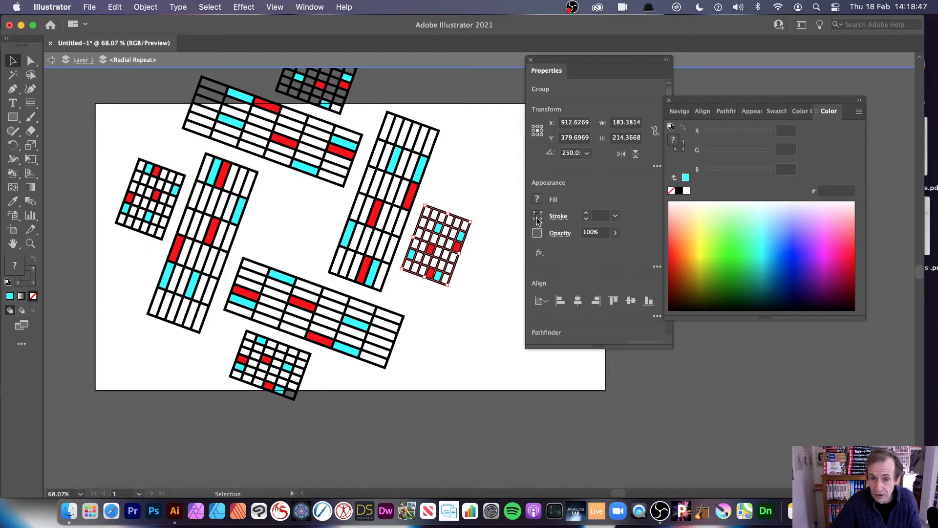
# - Set the small grids' stroke weight to 0.75 pt, then change it to 2 pt
pyautogui.click(613, 217)
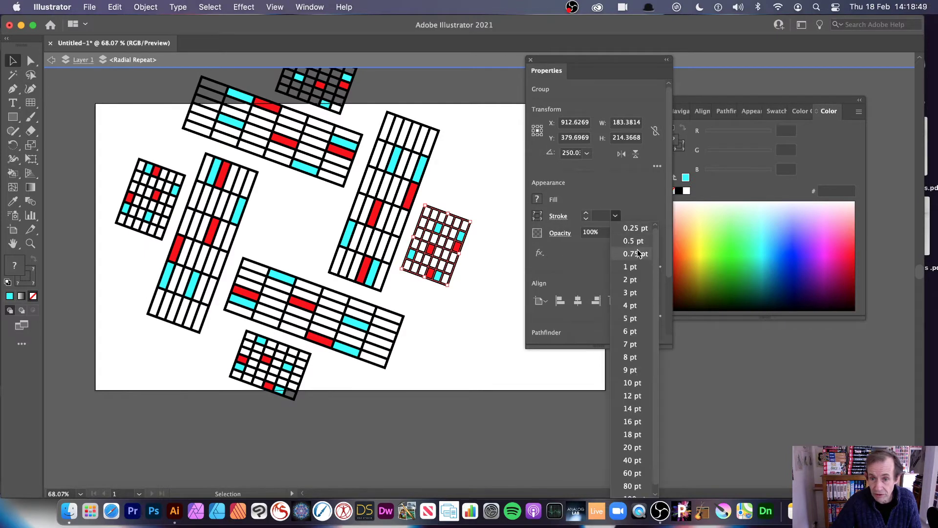
pyautogui.click(638, 253)
pyautogui.click(616, 216)
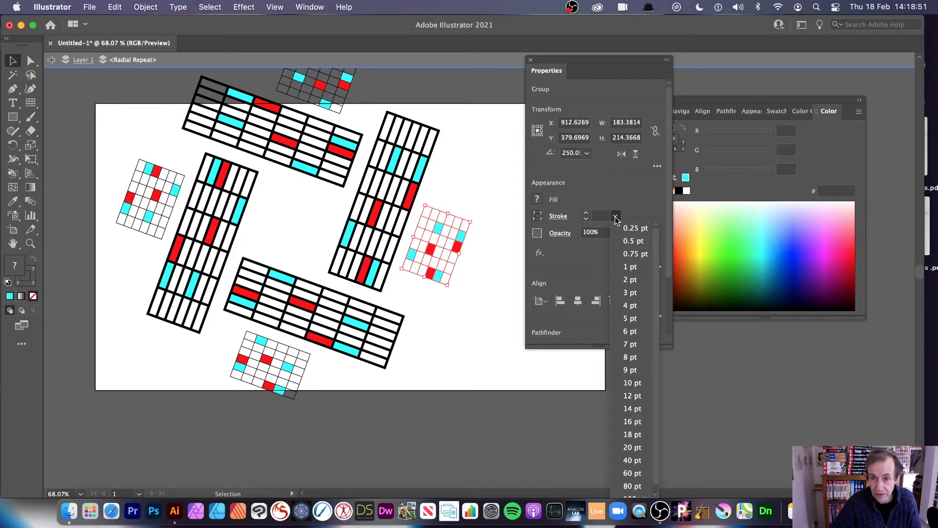
pyautogui.click(638, 281)
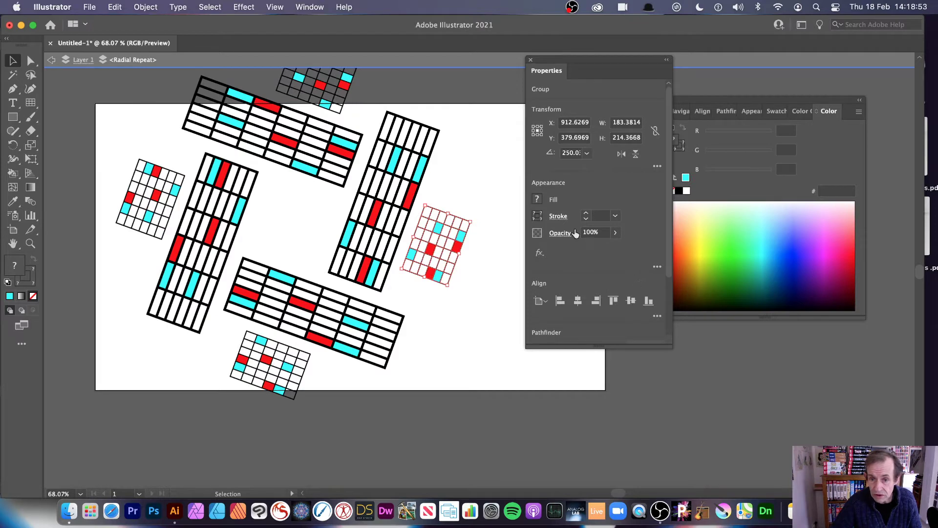
# - Try Dashed Line in the Stroke options, then turn it back off, keeping solid lines
pyautogui.click(557, 218)
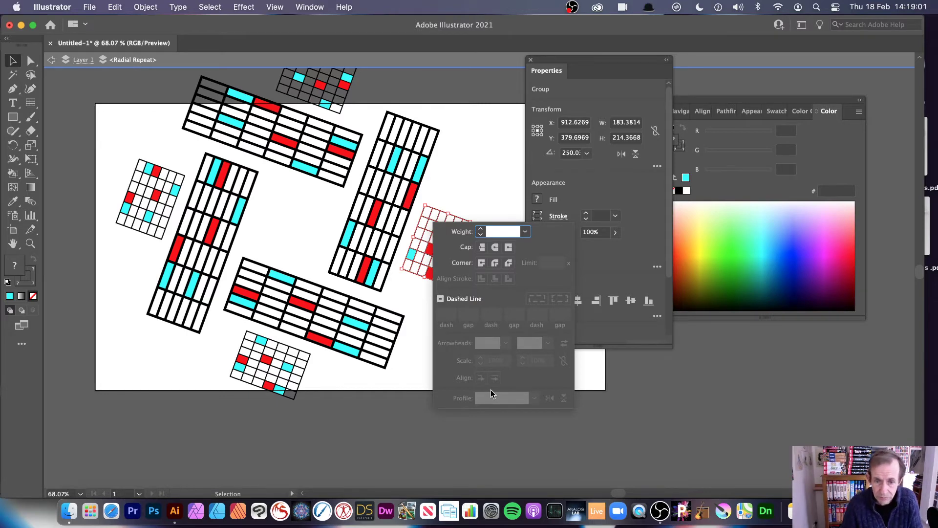
pyautogui.click(439, 299)
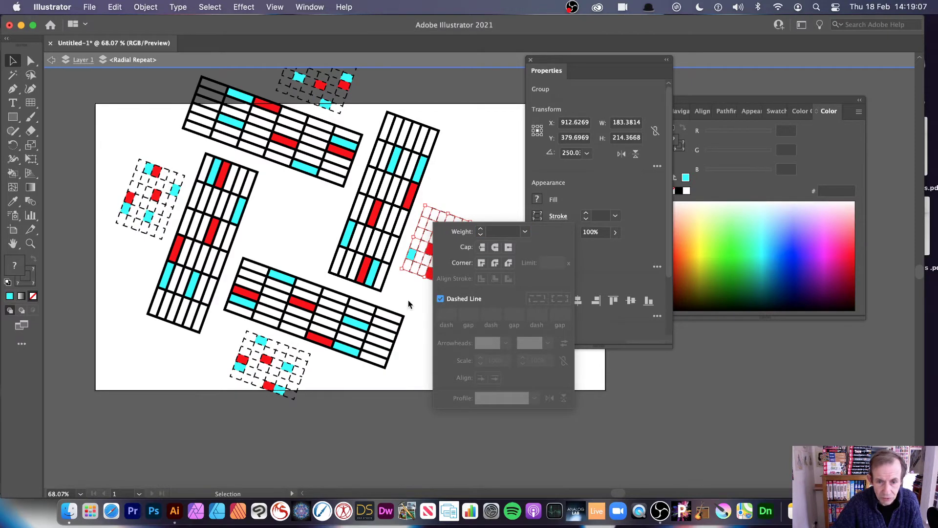
pyautogui.click(441, 298)
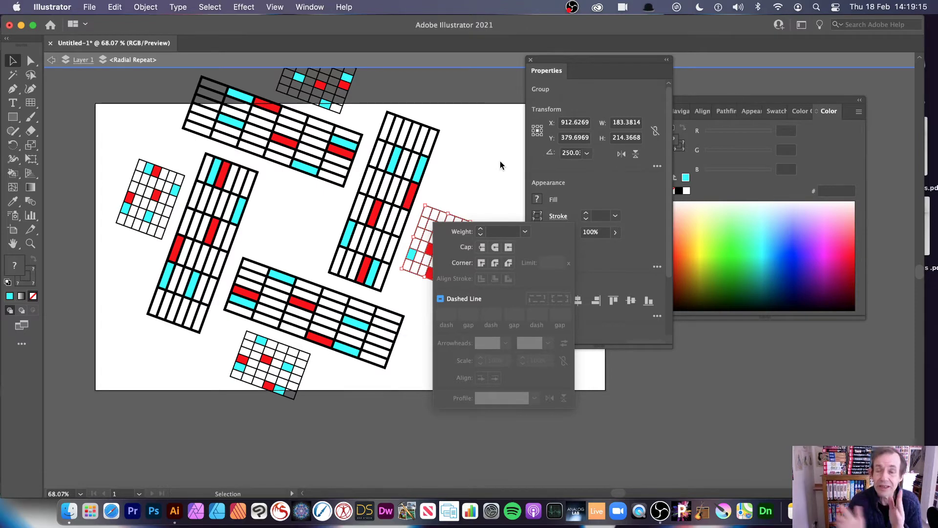
pyautogui.click(454, 151)
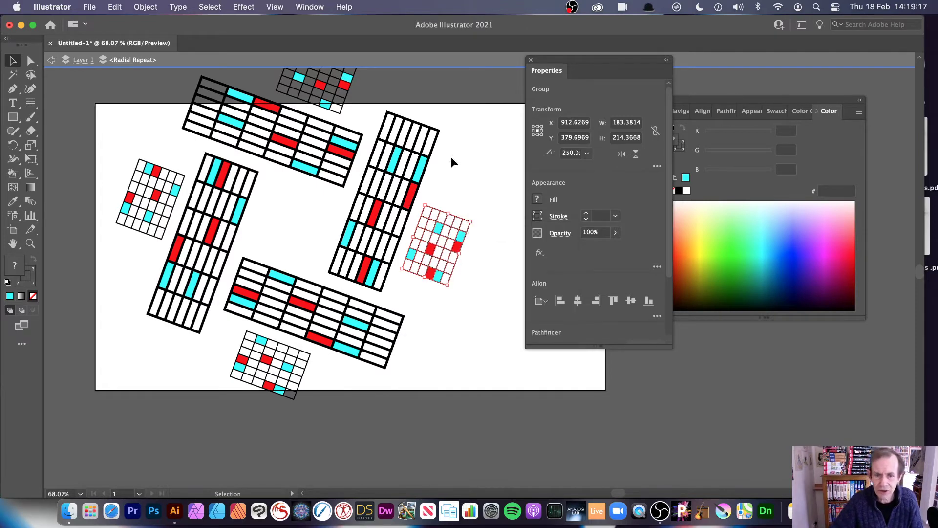
# - Stretch, narrow, tilt and shrink the small grid to 165.4924 × 173.9467, then move it up
pyautogui.moveTo(449, 215); pyautogui.dragTo(460, 181)
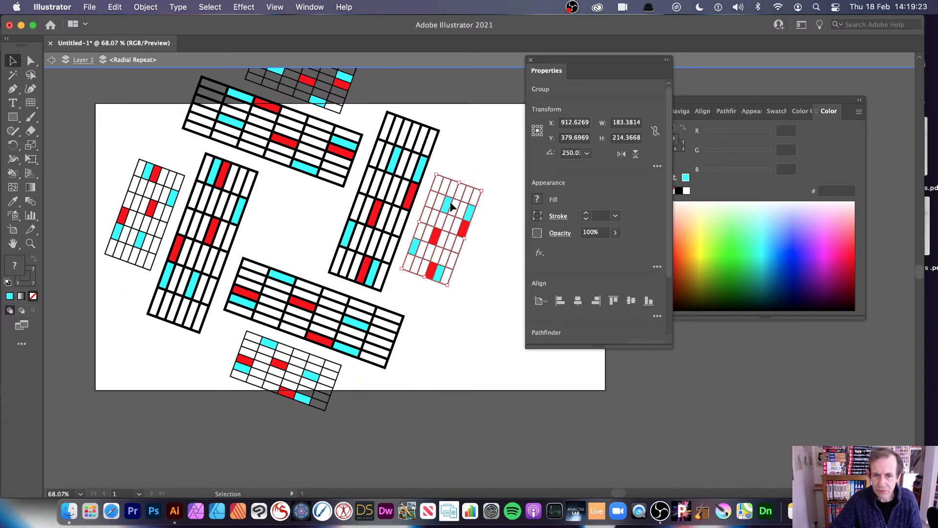
pyautogui.moveTo(427, 278); pyautogui.dragTo(419, 304)
pyautogui.moveTo(459, 254); pyautogui.dragTo(431, 211)
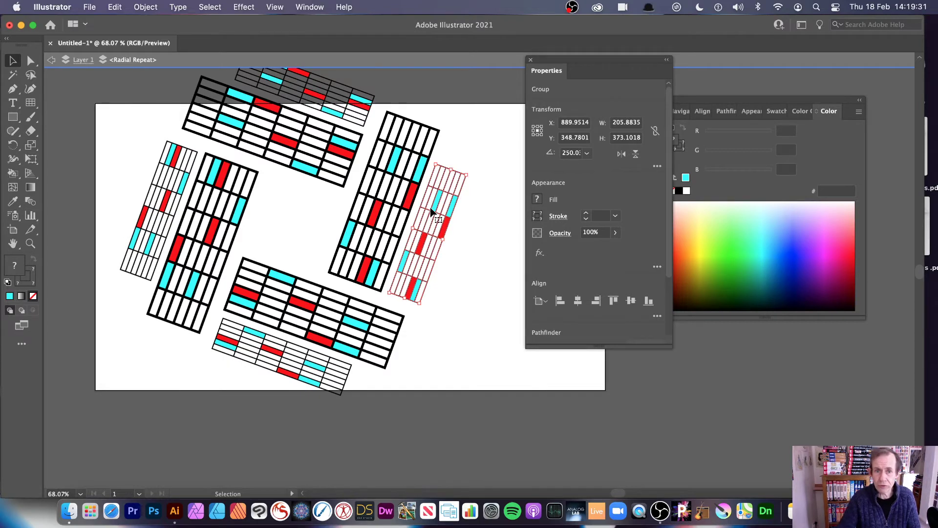
pyautogui.moveTo(471, 171); pyautogui.dragTo(492, 192)
pyautogui.moveTo(426, 220); pyautogui.dragTo(454, 215)
pyautogui.moveTo(486, 169); pyautogui.dragTo(447, 226)
pyautogui.moveTo(438, 271); pyautogui.dragTo(467, 136)
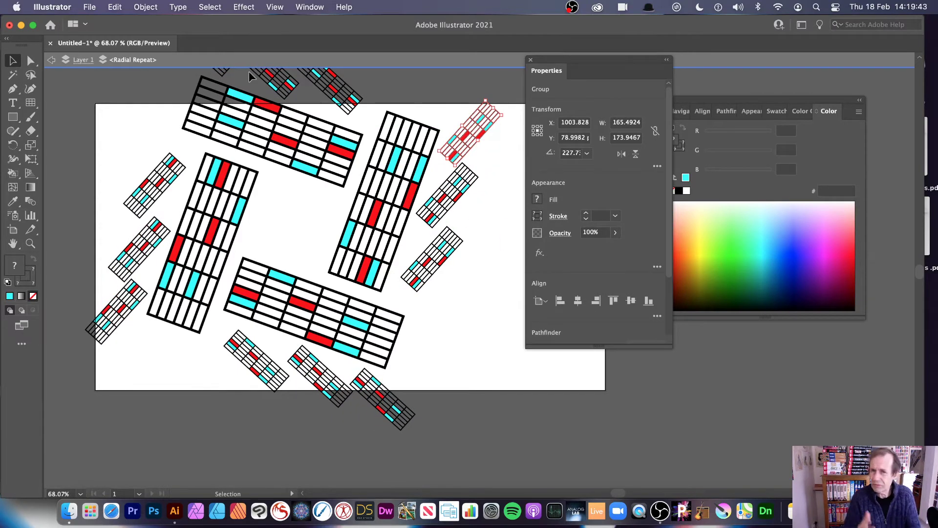
pyautogui.click(54, 60)
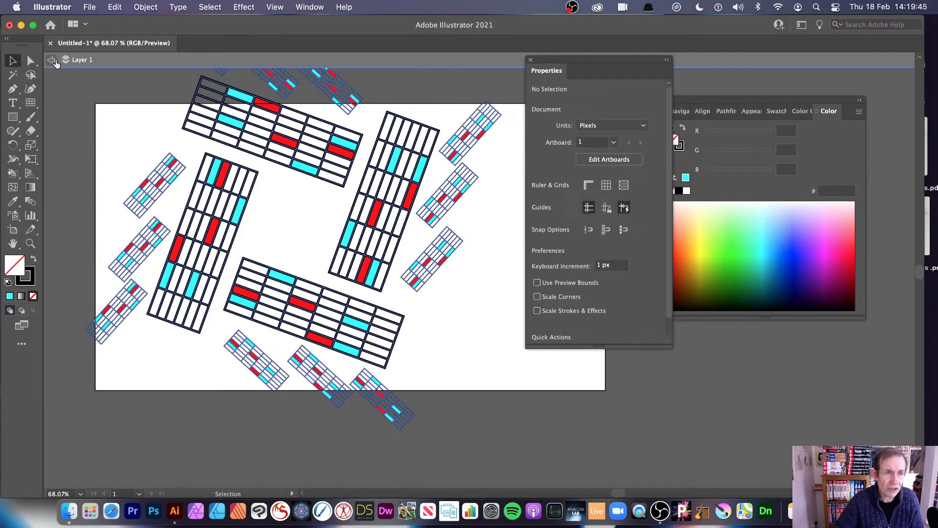
pyautogui.click(348, 159)
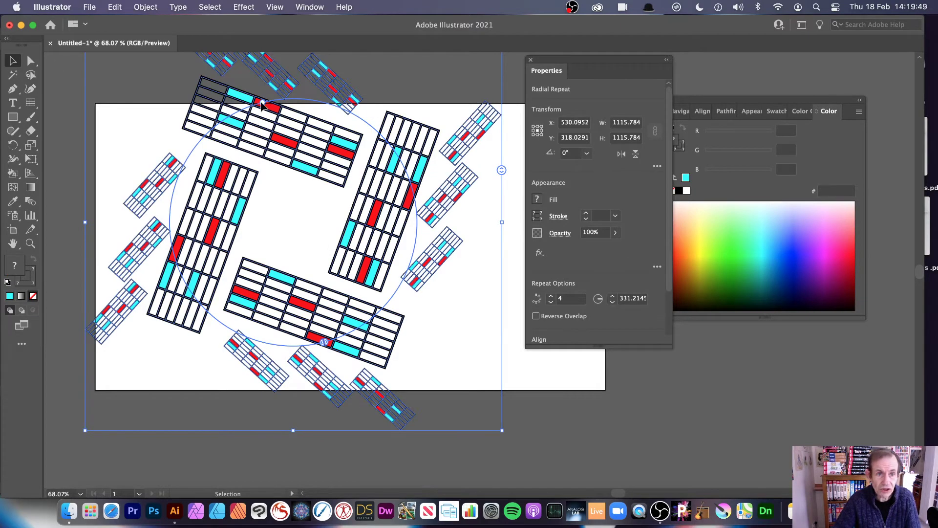
pyautogui.moveTo(262, 104); pyautogui.dragTo(209, 145)
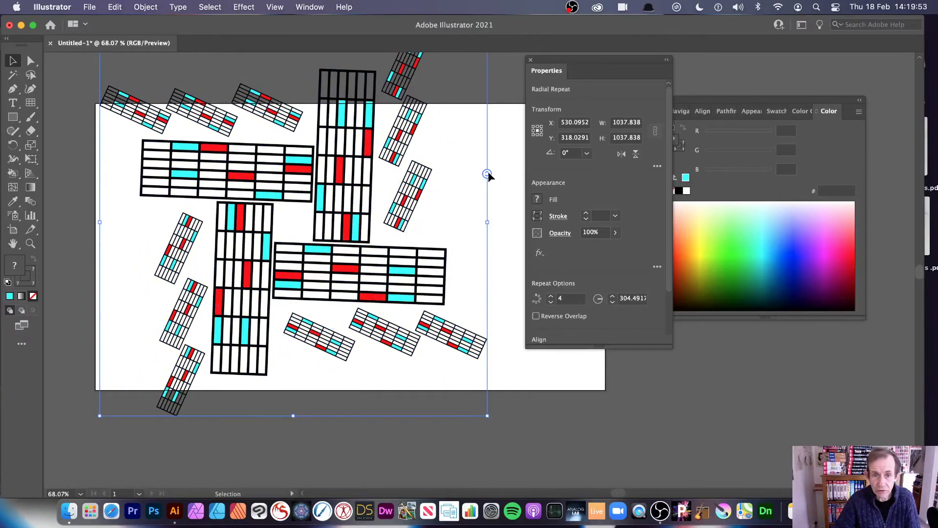
pyautogui.moveTo(487, 174); pyautogui.dragTo(367, 139)
# - Delete all artwork and draw a new 496.0975 × 124.0244 rectangular grid near the artboard centre
pyautogui.press('v')
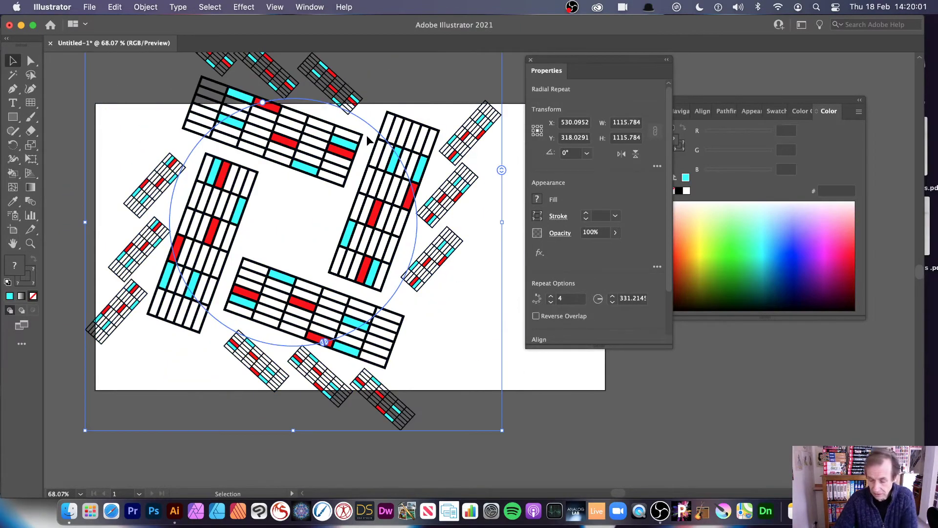
pyautogui.press('Delete')
pyautogui.click(30, 103)
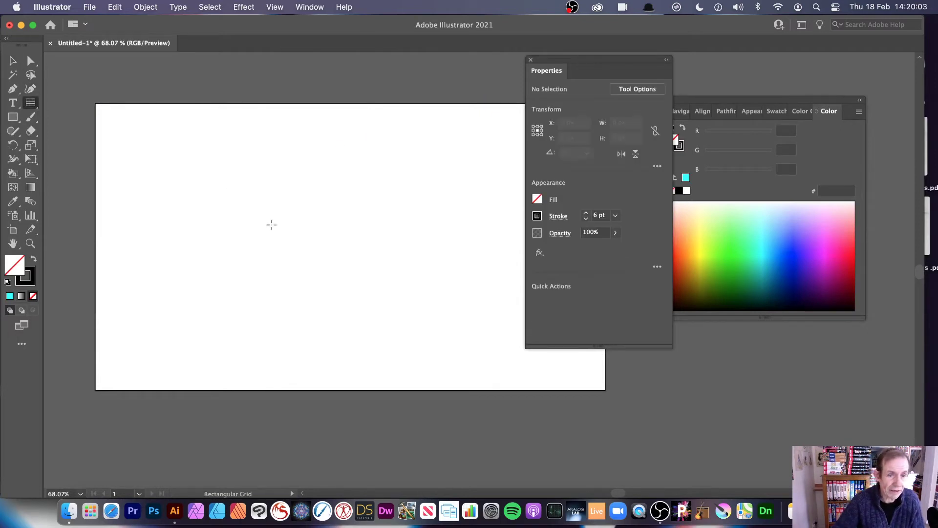
pyautogui.moveTo(233, 206); pyautogui.dragTo(419, 254)
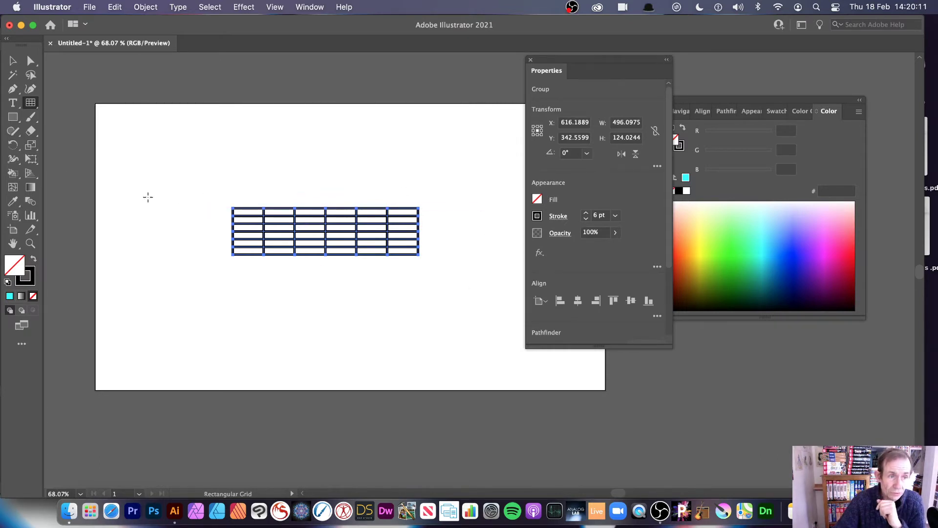
pyautogui.click(15, 176)
# - Live-paint four grid cells yellow
pyautogui.moveTo(16, 177); pyautogui.dragTo(78, 186)
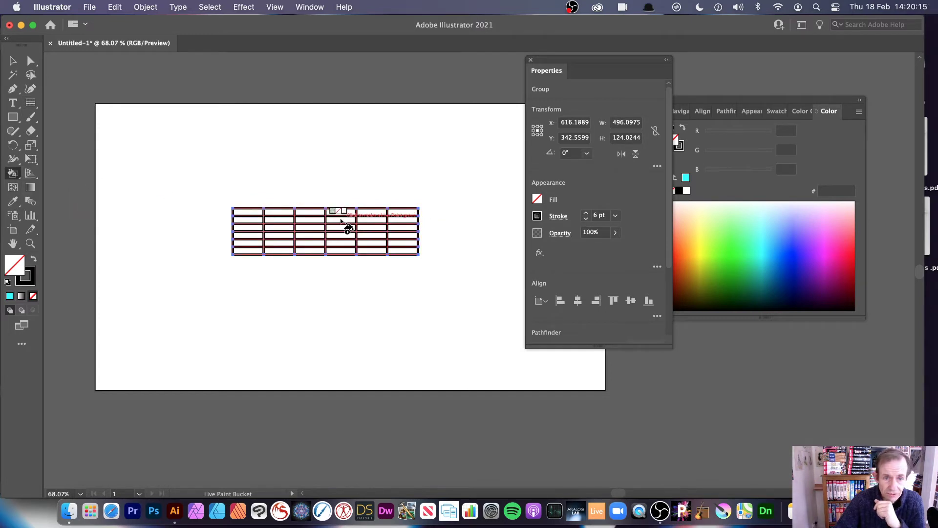
pyautogui.press('Right')
pyautogui.press('Right')
pyautogui.press('Right')
pyautogui.press('Right')
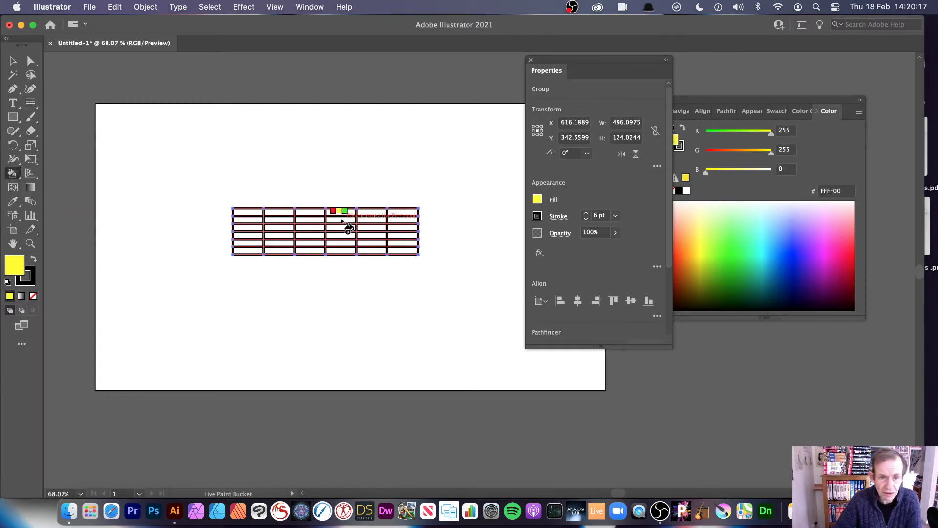
pyautogui.click(342, 220)
pyautogui.click(407, 244)
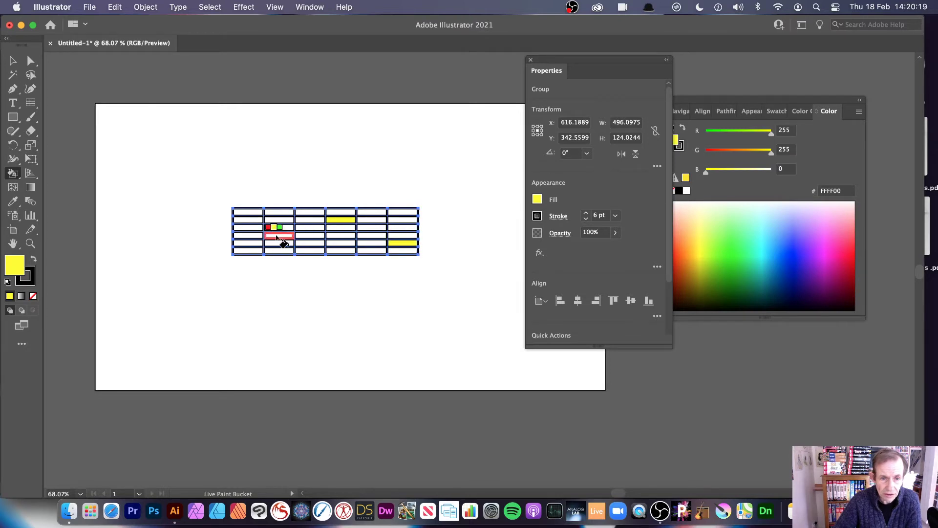
pyautogui.click(274, 212)
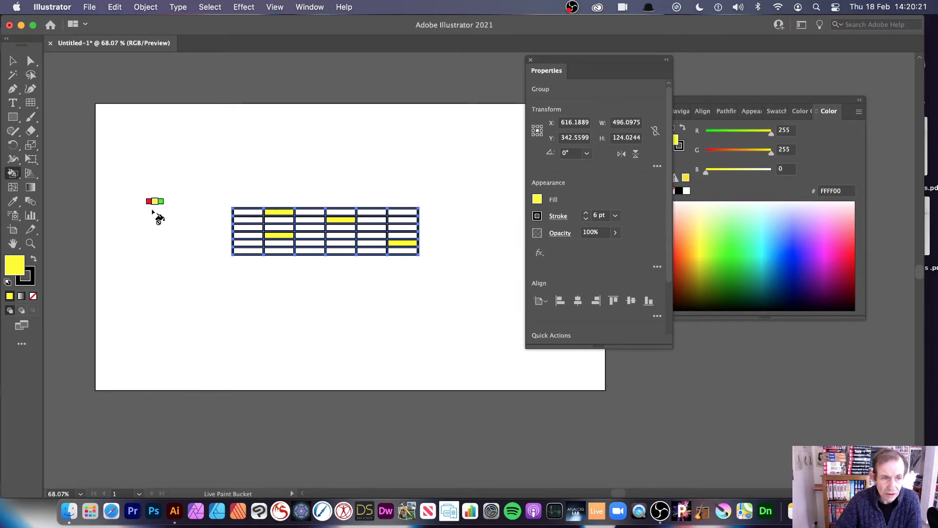
pyautogui.click(272, 238)
# - Fill the row-5, column-4 cell blue and three other cells red
pyautogui.press('Right')
pyautogui.press('Right')
pyautogui.press('Right')
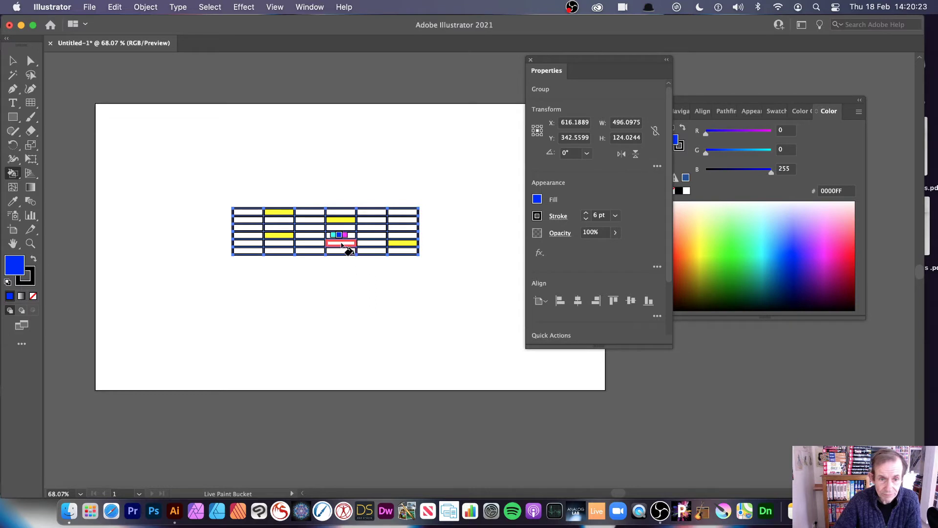
pyautogui.click(341, 243)
pyautogui.press('Right')
pyautogui.press('Right')
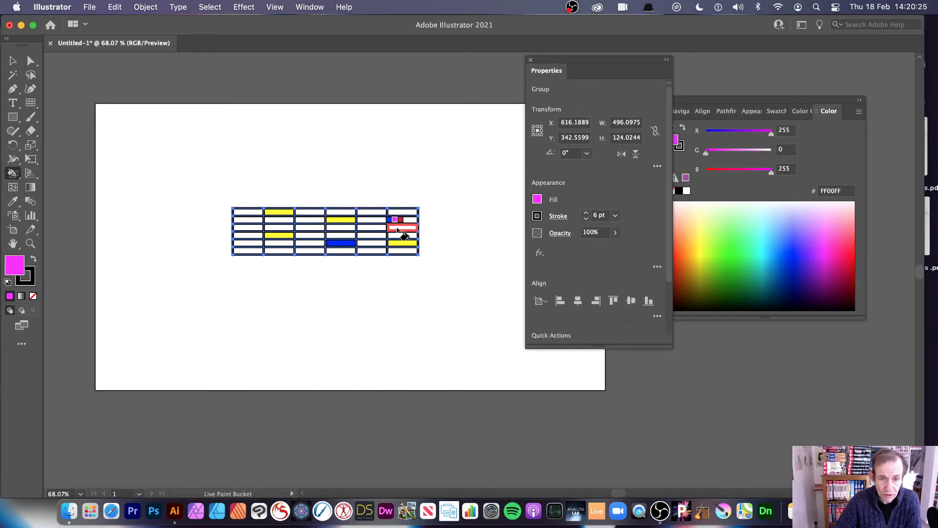
pyautogui.click(399, 228)
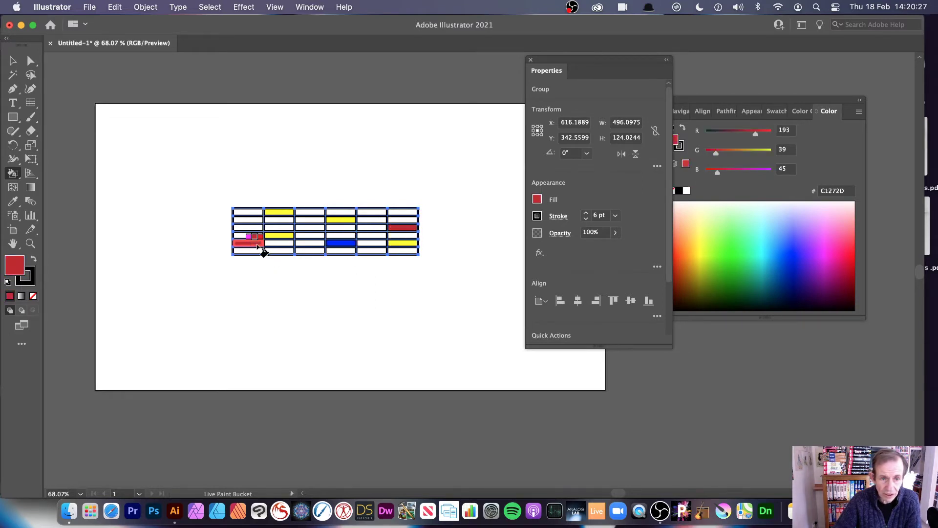
pyautogui.click(258, 244)
pyautogui.click(310, 219)
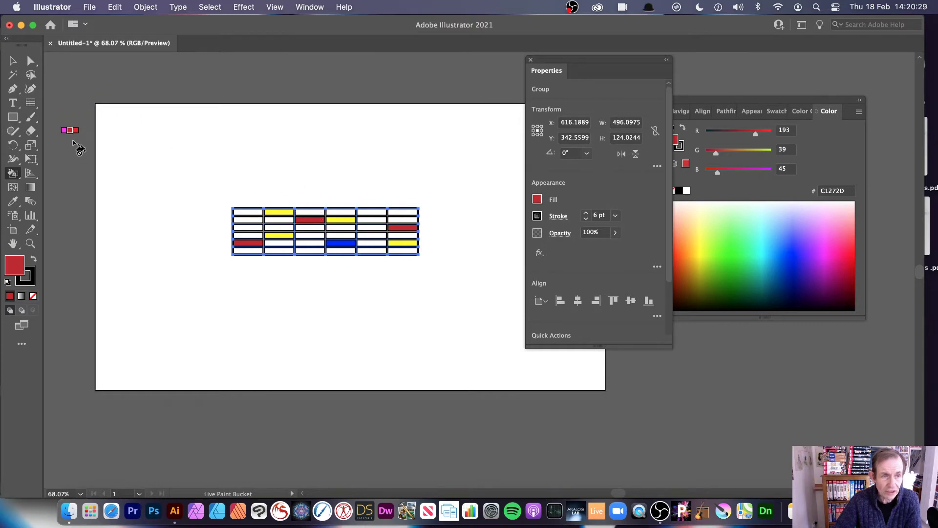
pyautogui.click(13, 61)
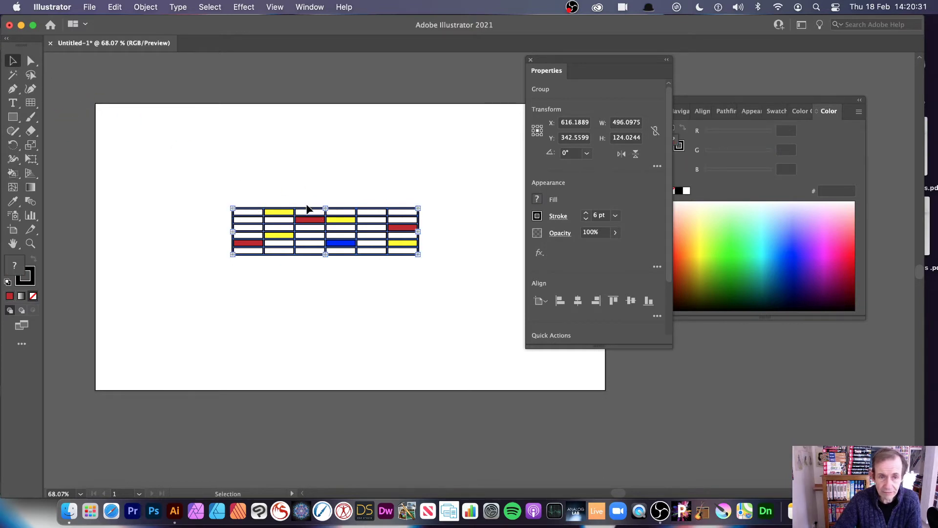
# - Expand the live-painted grid with Object > Expand
pyautogui.click(146, 7)
pyautogui.moveTo(155, 24)
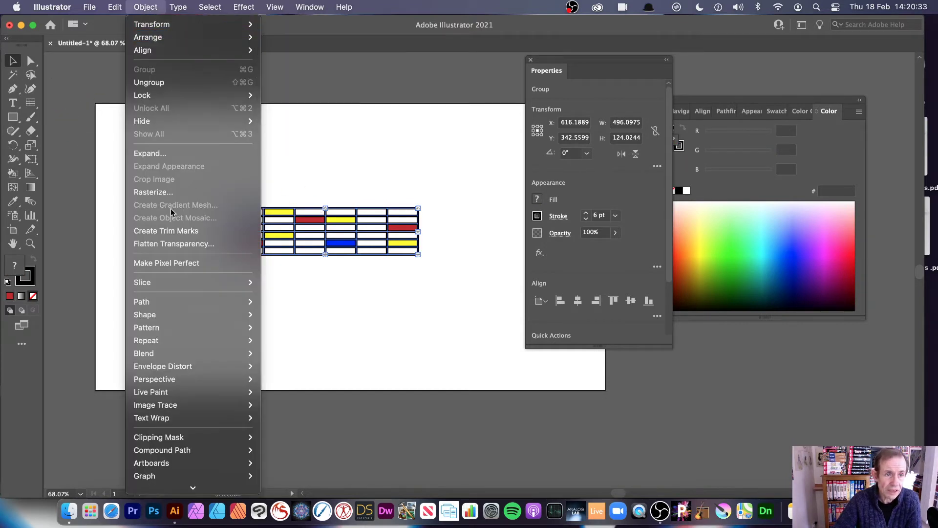
pyautogui.click(199, 153)
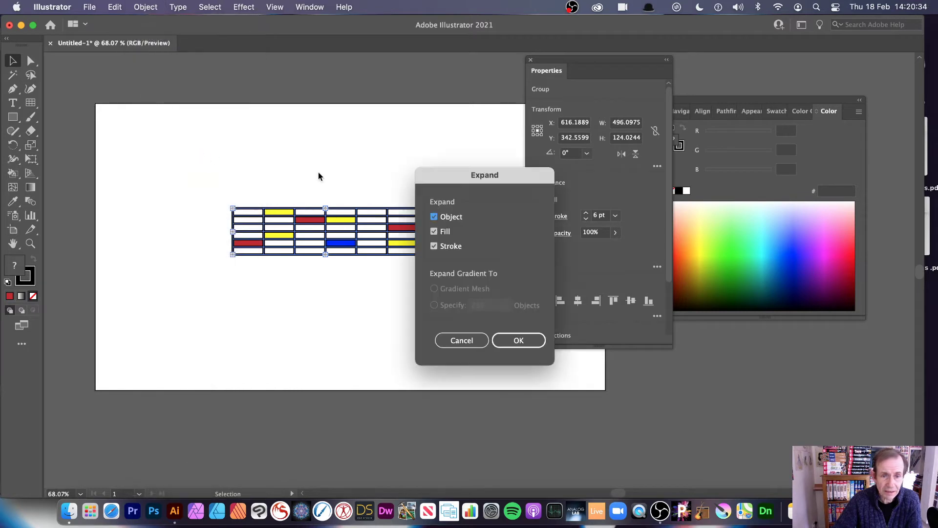
pyautogui.click(538, 337)
pyautogui.click(416, 198)
# - Set the coloured grid group's stroke to None
pyautogui.click(411, 211)
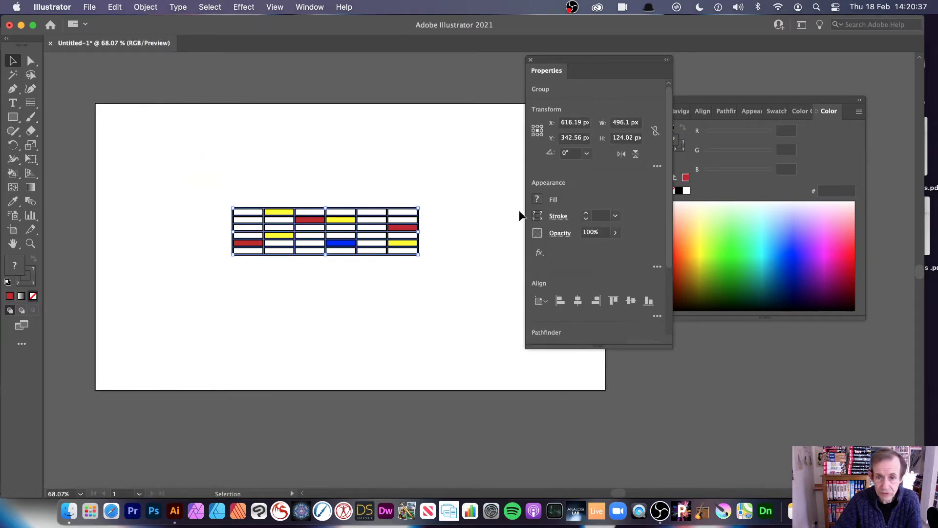
pyautogui.click(537, 216)
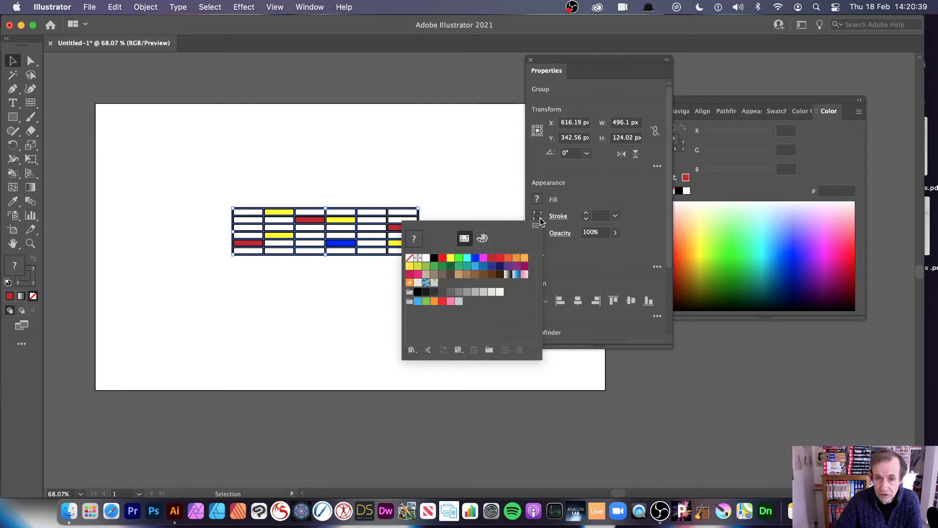
pyautogui.click(410, 261)
pyautogui.click(313, 165)
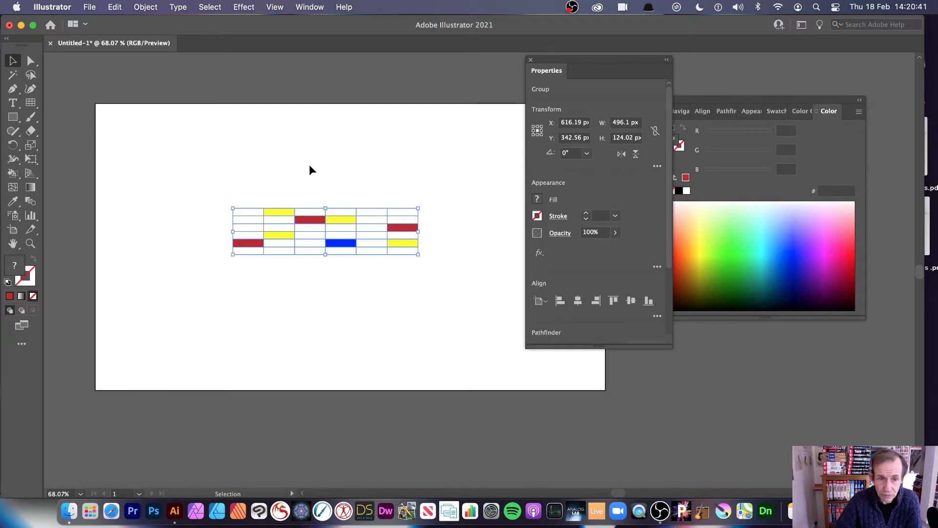
# - Stretch the grid group wider to 554.185 × 124.02 px
pyautogui.click(269, 171)
pyautogui.moveTo(184, 168); pyautogui.dragTo(475, 286)
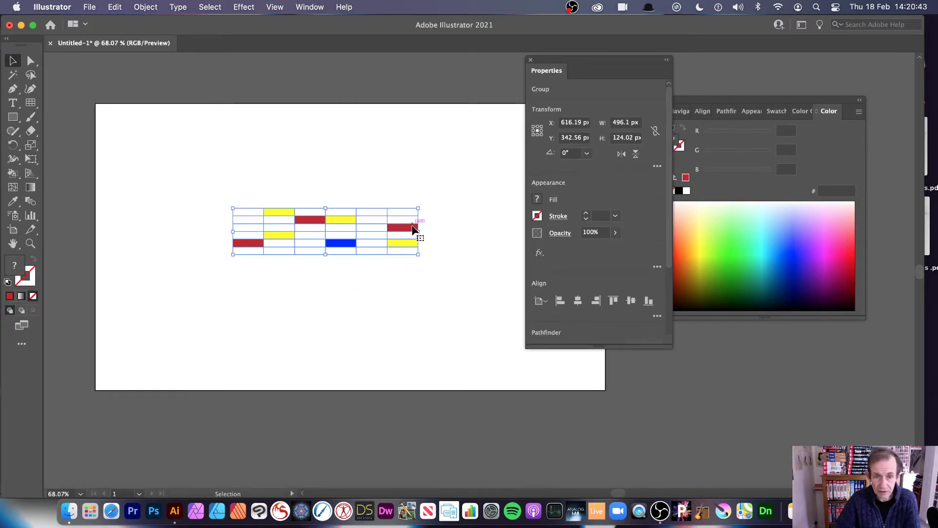
pyautogui.moveTo(418, 231); pyautogui.dragTo(441, 230)
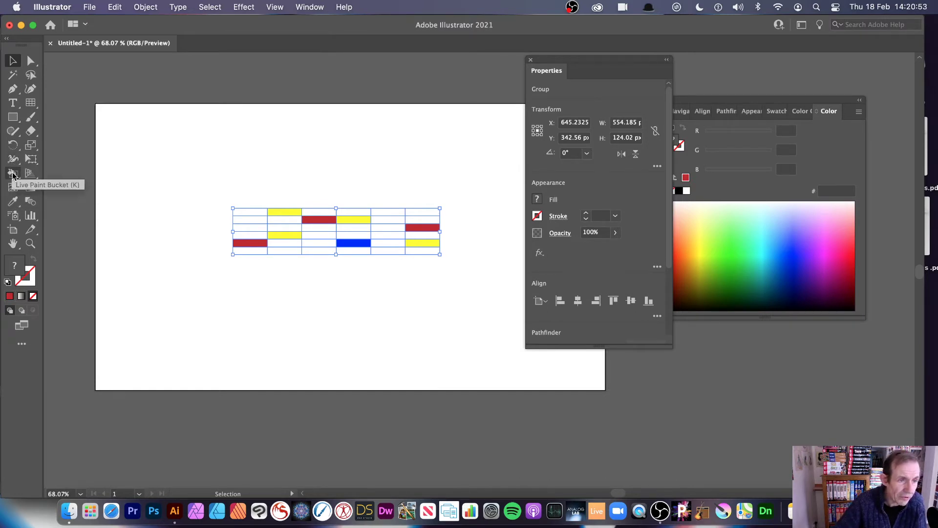
# - Fill a third-column cell red and a second-row cell orange
pyautogui.click(12, 174)
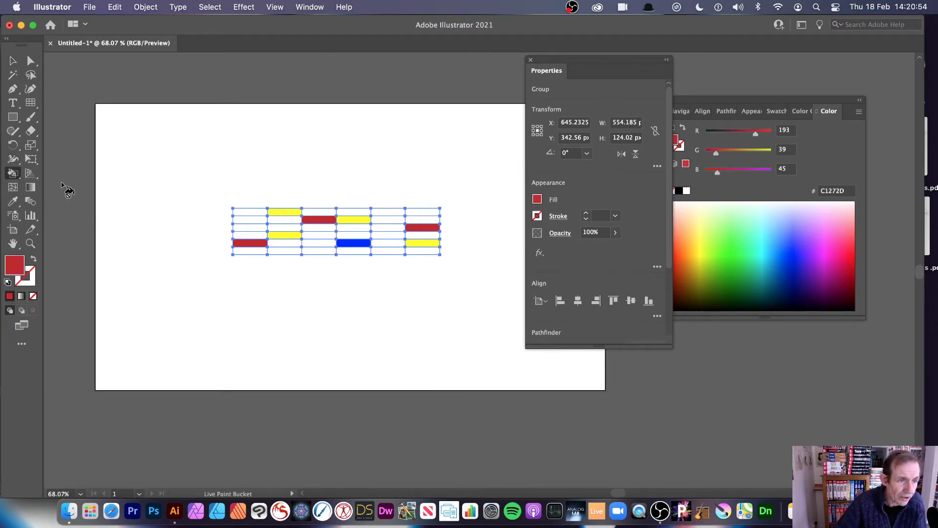
pyautogui.click(322, 228)
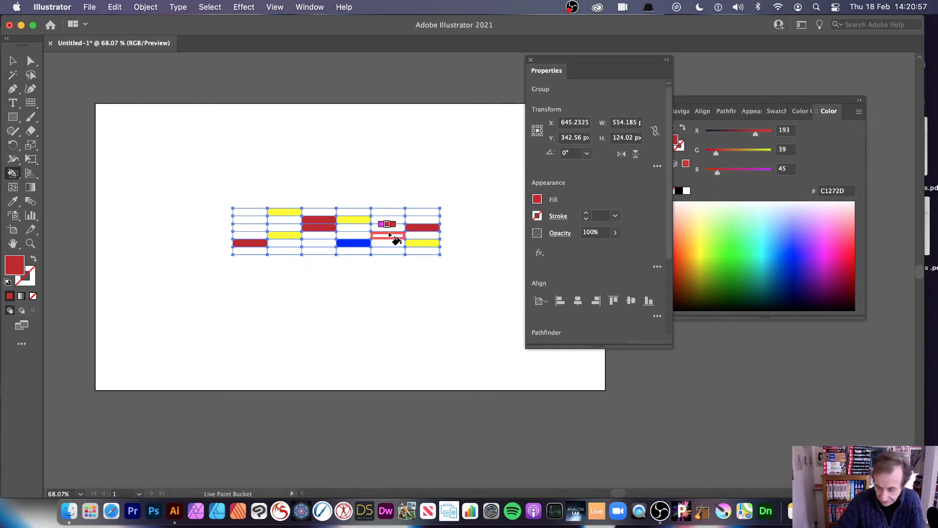
pyautogui.press('Right')
pyautogui.press('Right')
pyautogui.click(391, 220)
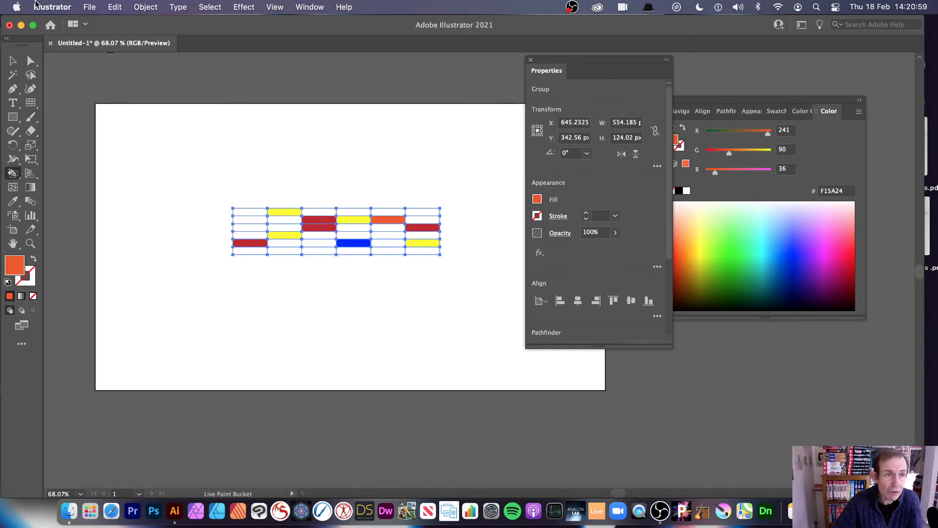
# - Expand the Live Paint group into plain 554.19 × 103.35 px blocks and nudge it left
pyautogui.click(146, 7)
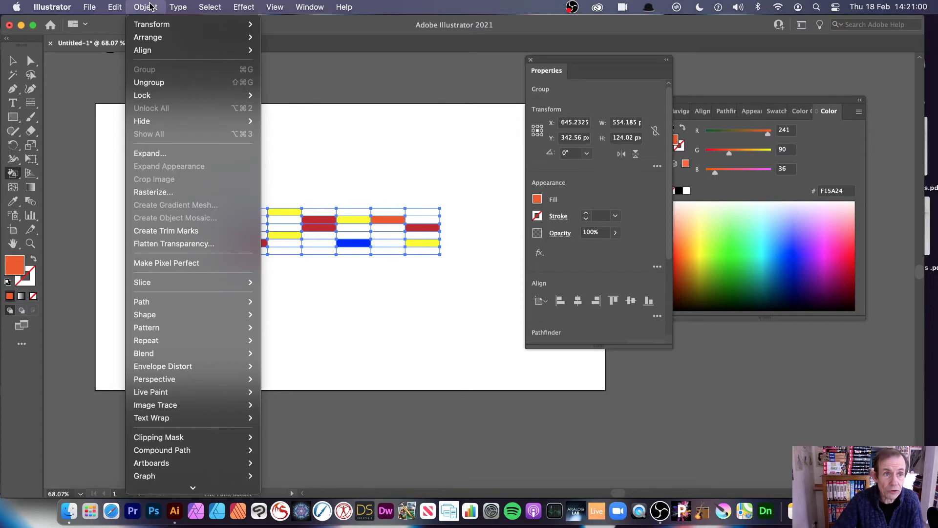
pyautogui.click(157, 152)
pyautogui.click(517, 338)
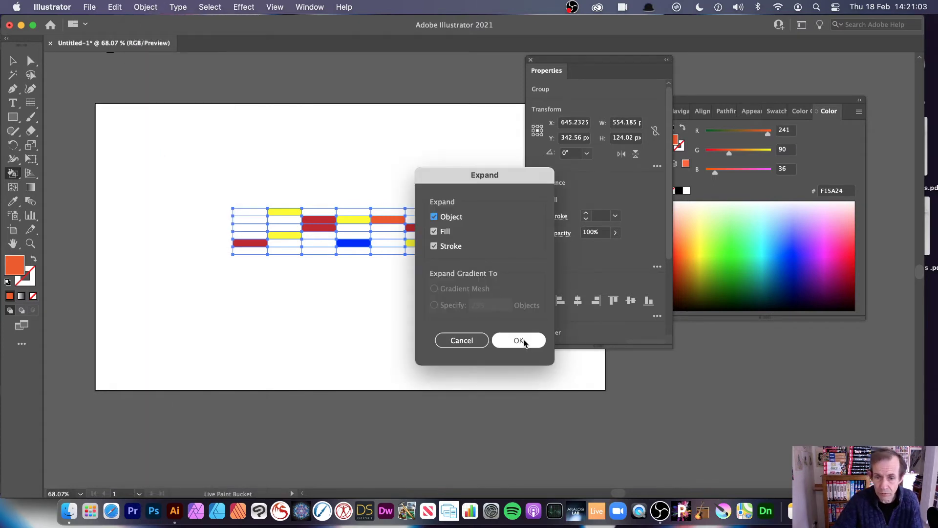
pyautogui.press('v')
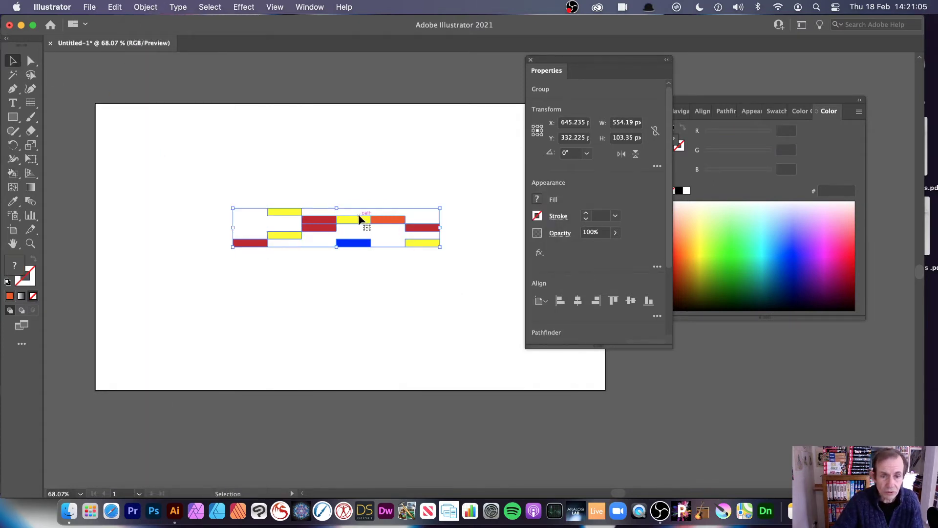
pyautogui.moveTo(359, 214); pyautogui.dragTo(353, 213)
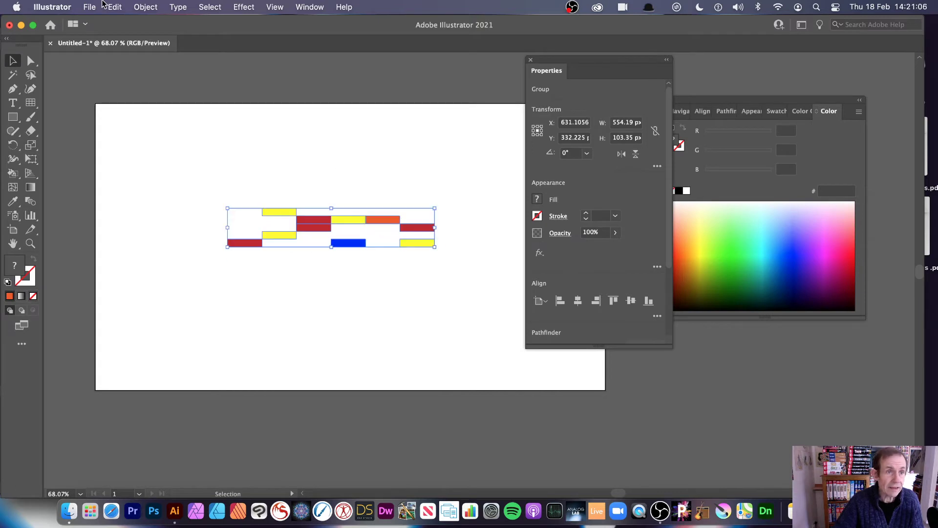
# - Turn the coloured bars into a 7-copy radial repeat with about 241.89 px radius
pyautogui.click(140, 8)
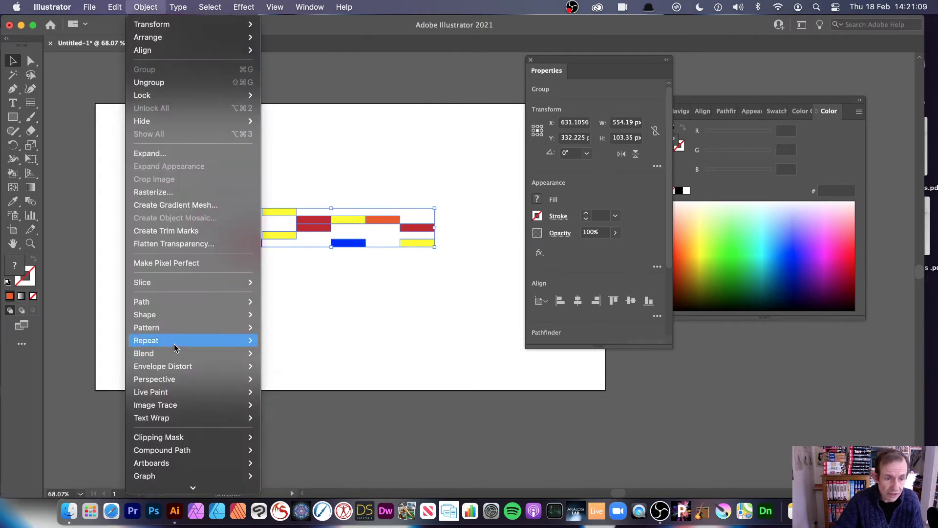
pyautogui.moveTo(176, 341)
pyautogui.click(291, 340)
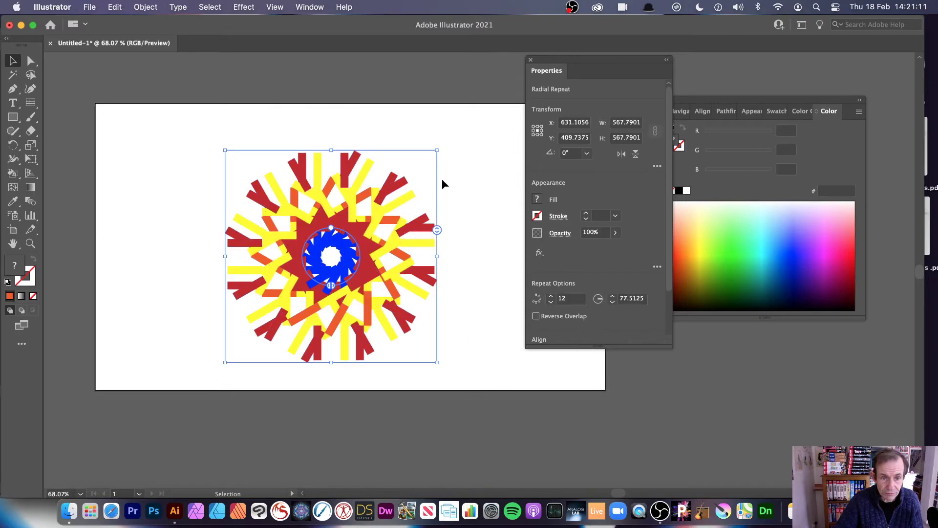
pyautogui.moveTo(437, 230); pyautogui.dragTo(411, 268)
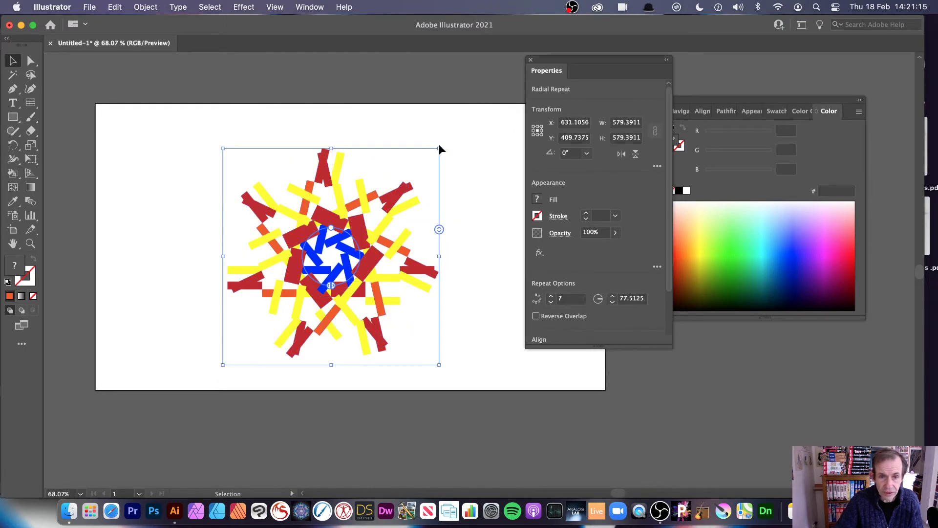
pyautogui.moveTo(331, 229); pyautogui.dragTo(402, 229)
# - Enter the radial repeat and stretch one instance to 279.1355 × 385.926 px
pyautogui.doubleClick(415, 216)
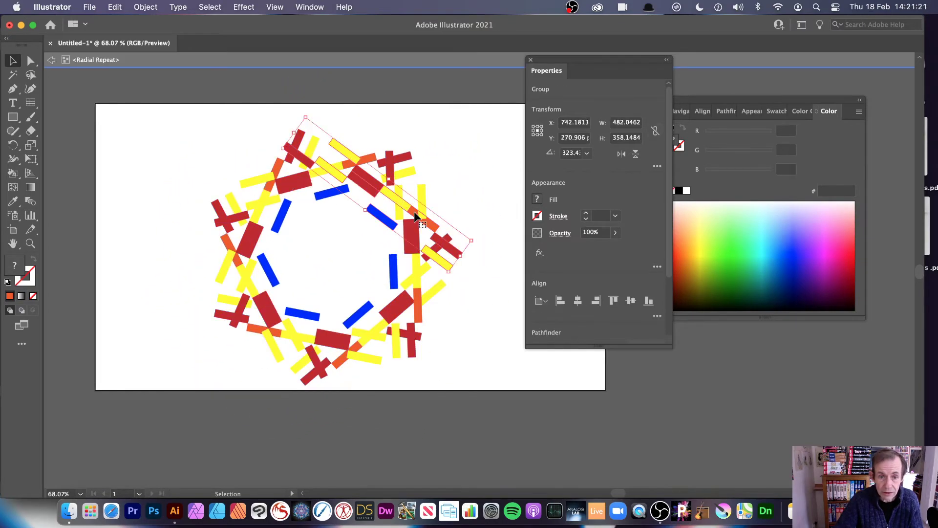
pyautogui.moveTo(308, 119); pyautogui.dragTo(457, 116)
pyautogui.click(145, 7)
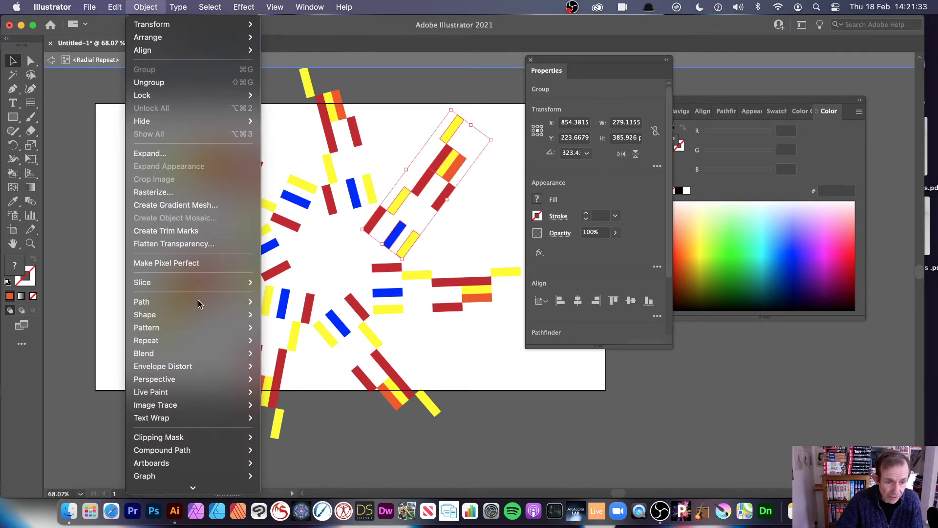
pyautogui.moveTo(212, 332)
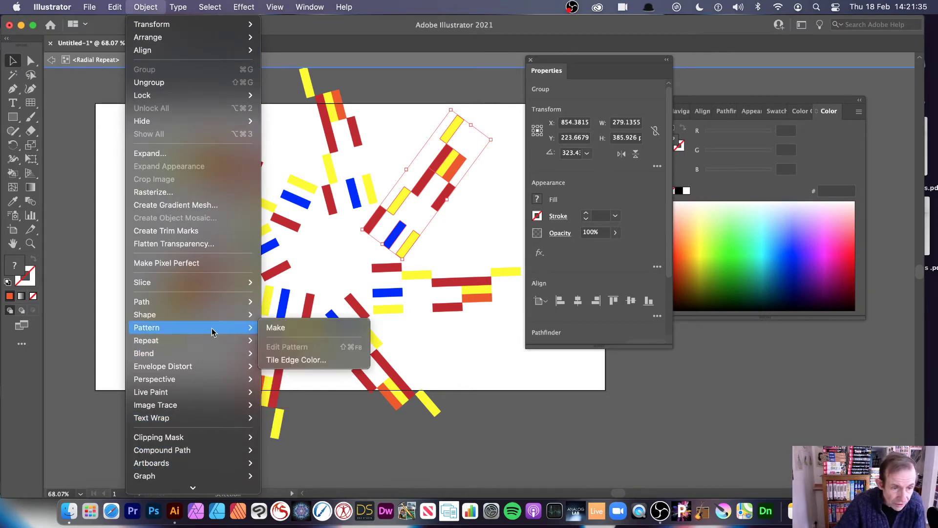
pyautogui.moveTo(212, 370)
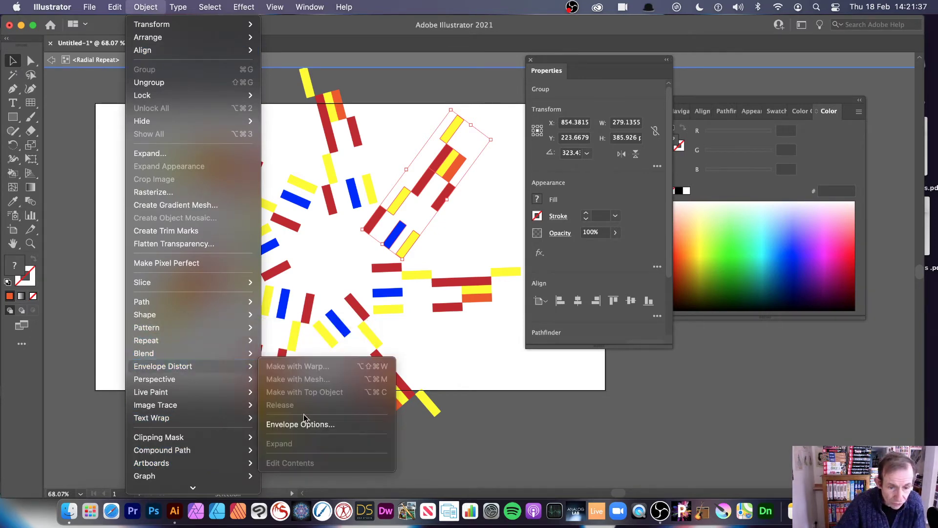
pyautogui.click(404, 190)
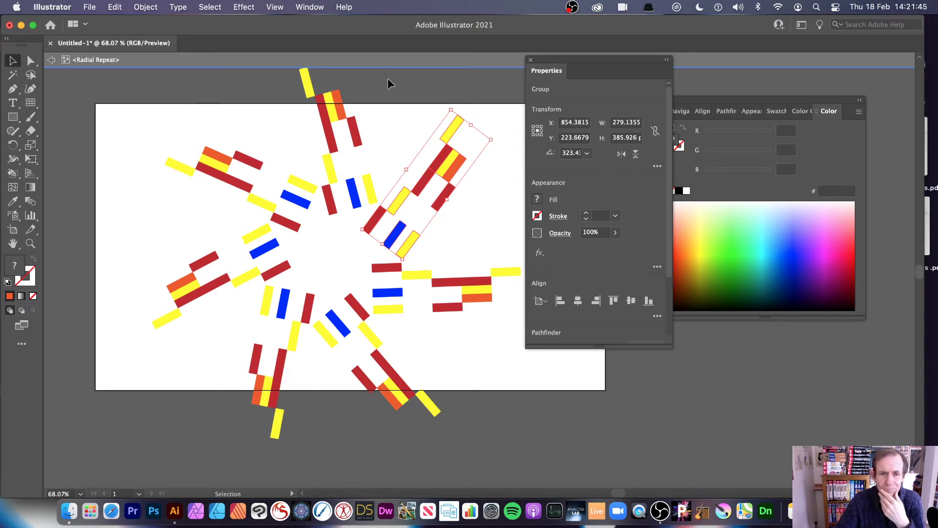
pyautogui.click(146, 7)
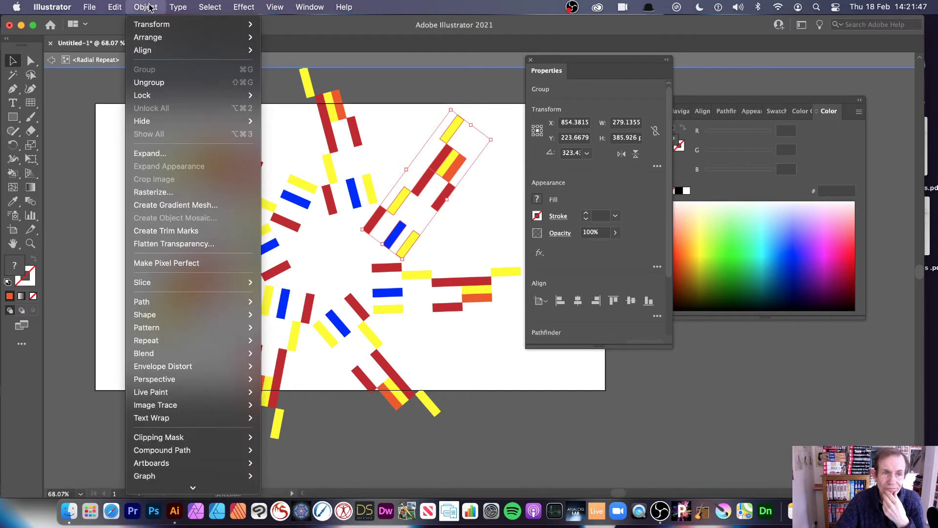
# - Exit isolation mode and delete the seven-arm radial pattern of coloured bars
pyautogui.moveTo(120, 3)
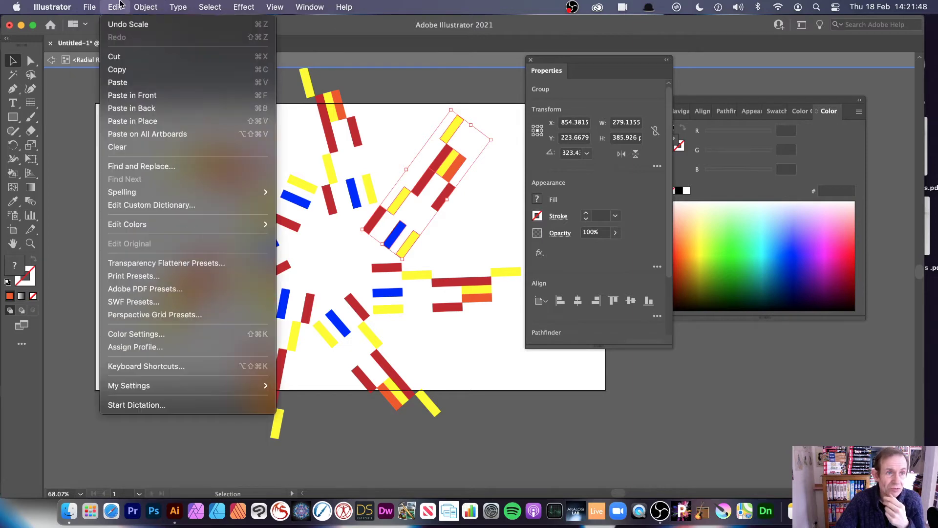
pyautogui.click(54, 108)
pyautogui.click(53, 65)
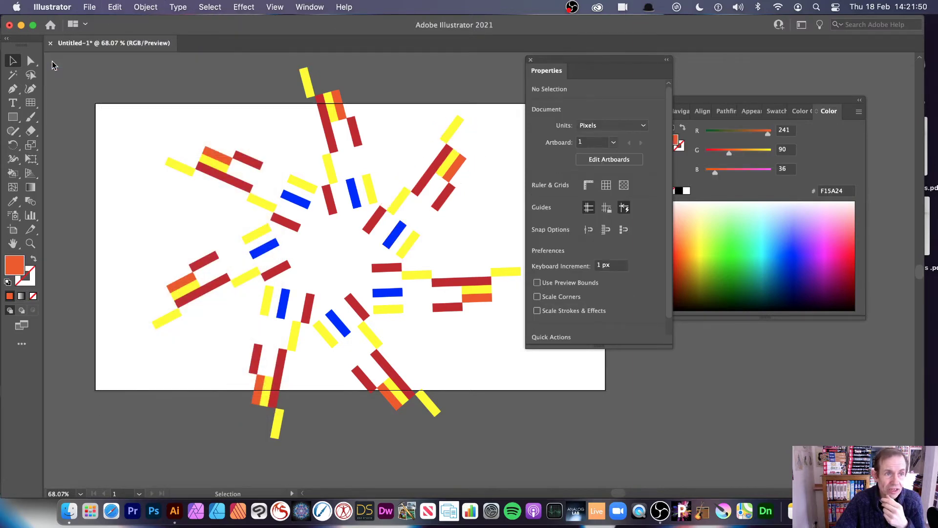
pyautogui.click(429, 172)
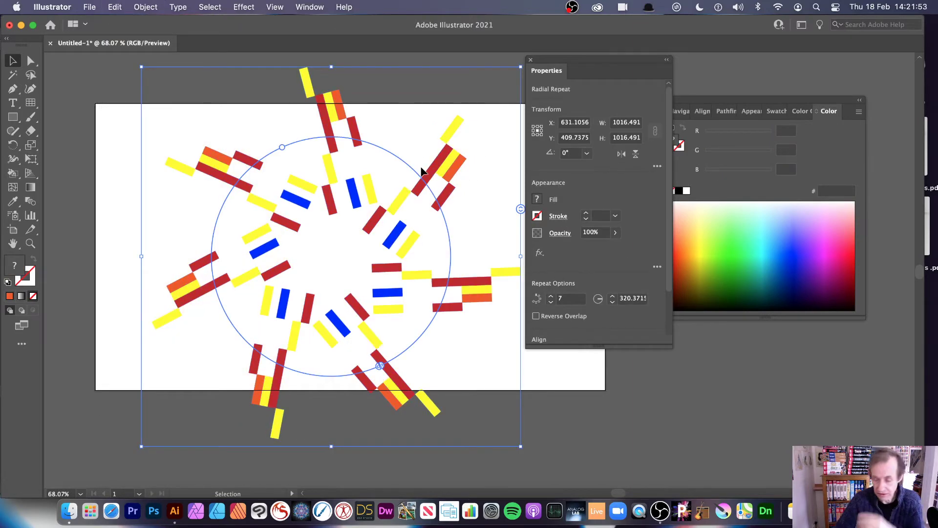
pyautogui.press('Delete')
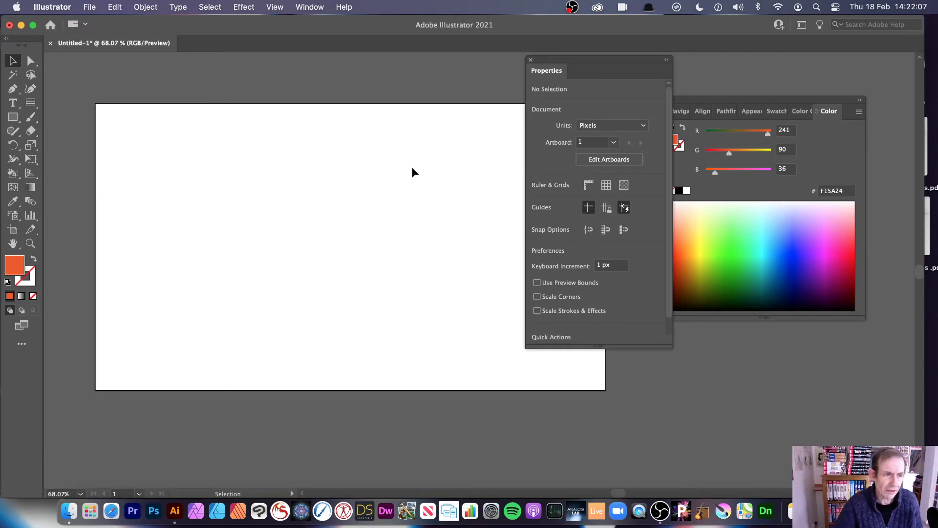
pyautogui.click(32, 107)
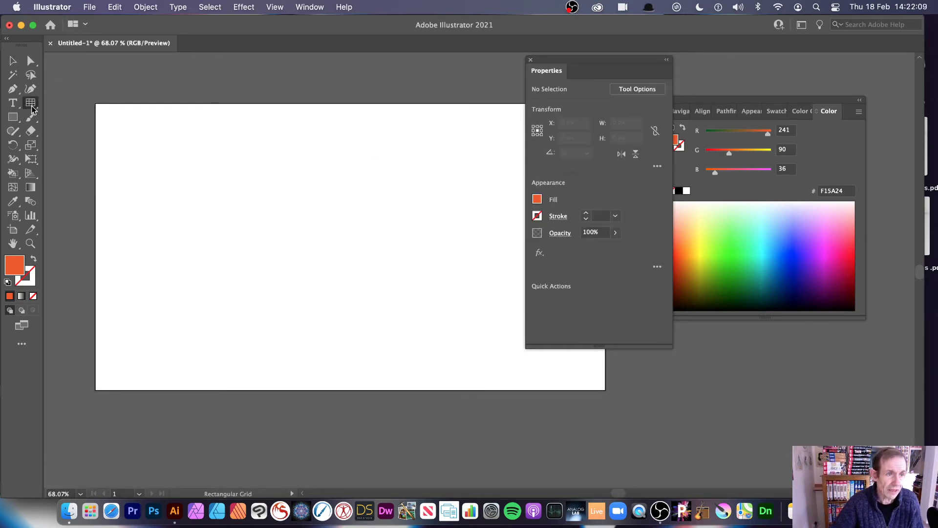
# - Draw a rectangular grid left of the page centre with 5 pt lines in a tapered width profile
pyautogui.moveTo(31, 107); pyautogui.dragTo(72, 152)
pyautogui.moveTo(205, 164); pyautogui.dragTo(359, 271)
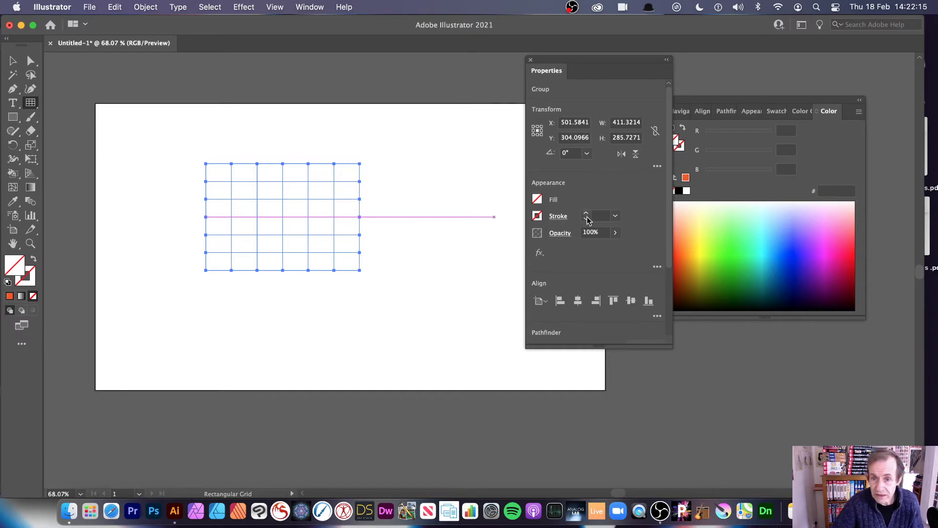
pyautogui.click(616, 217)
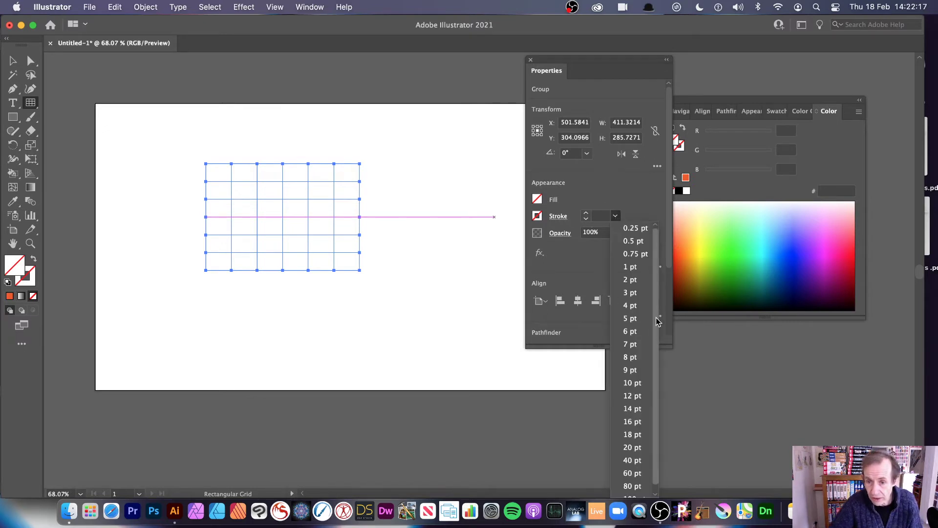
pyautogui.click(634, 319)
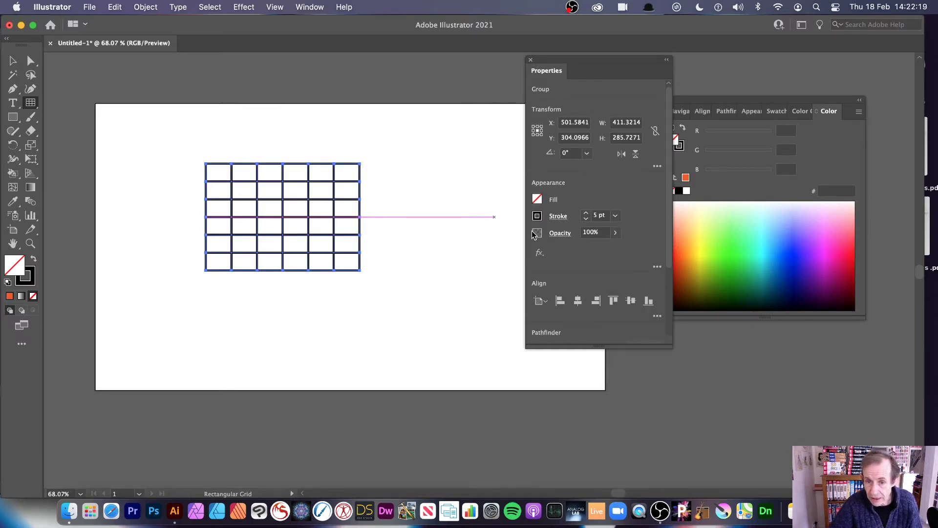
pyautogui.click(559, 217)
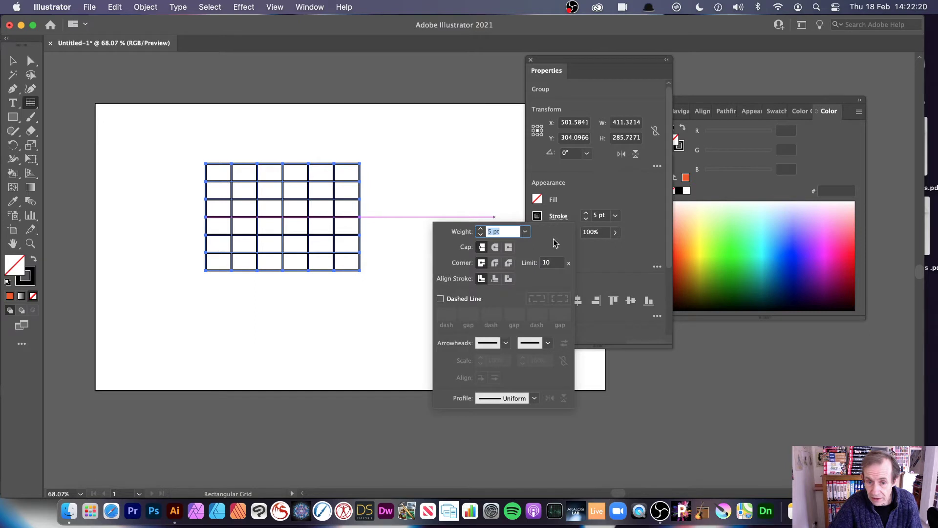
pyautogui.click(535, 399)
pyautogui.click(485, 336)
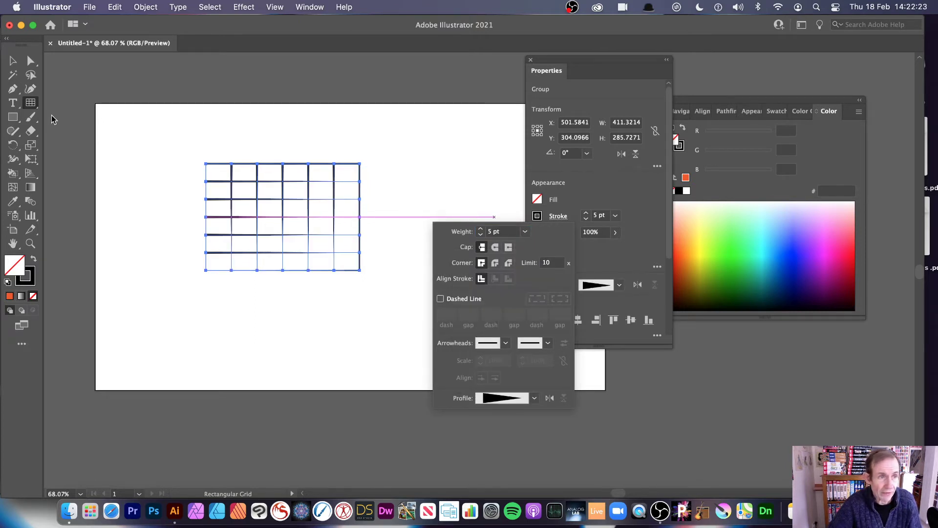
# - Warp the grid with an Arc envelope at 50% bend
pyautogui.click(145, 7)
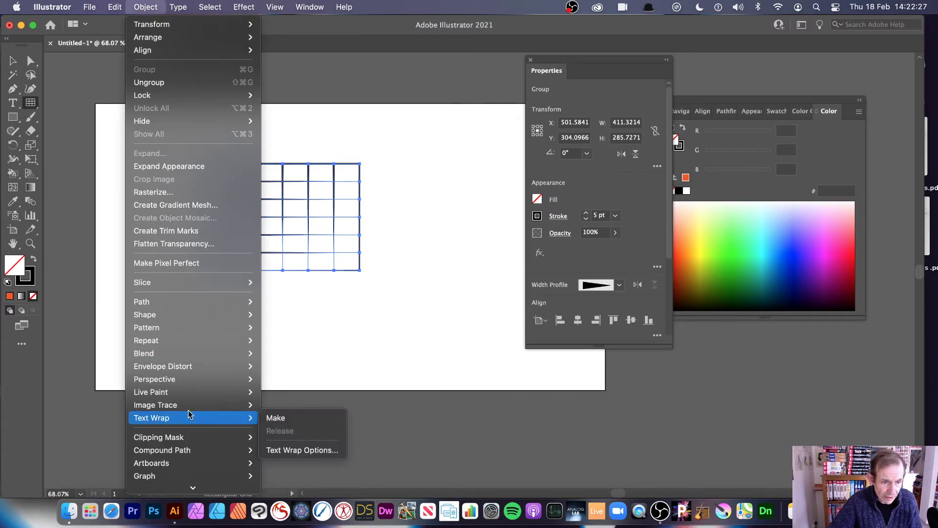
pyautogui.moveTo(195, 358)
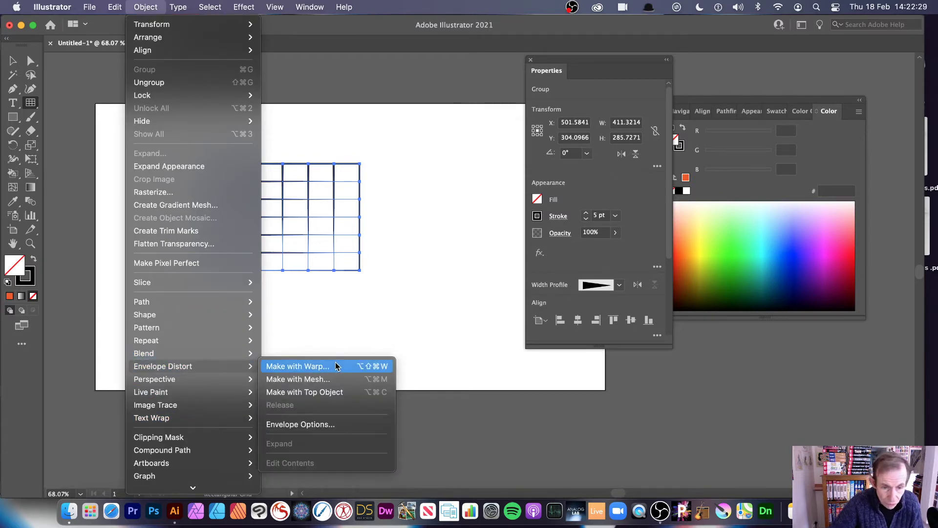
pyautogui.click(336, 367)
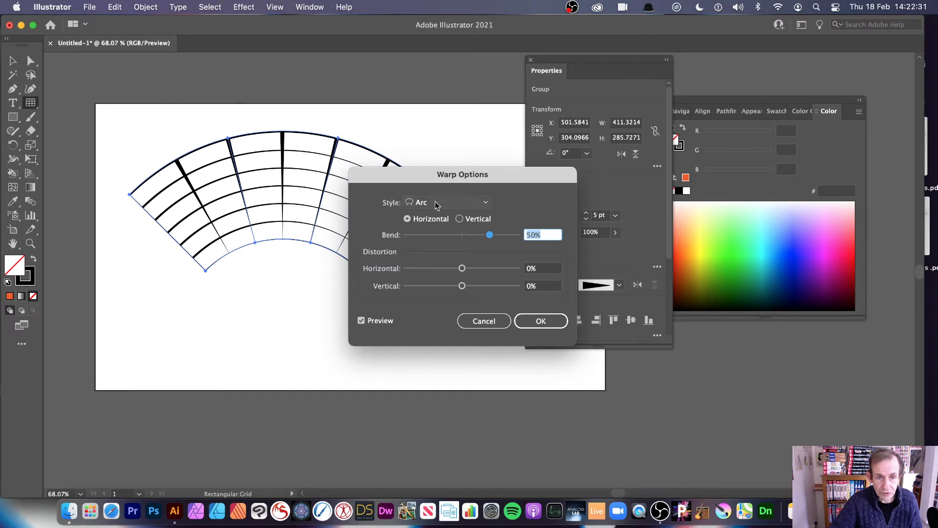
pyautogui.moveTo(427, 176); pyautogui.dragTo(530, 125)
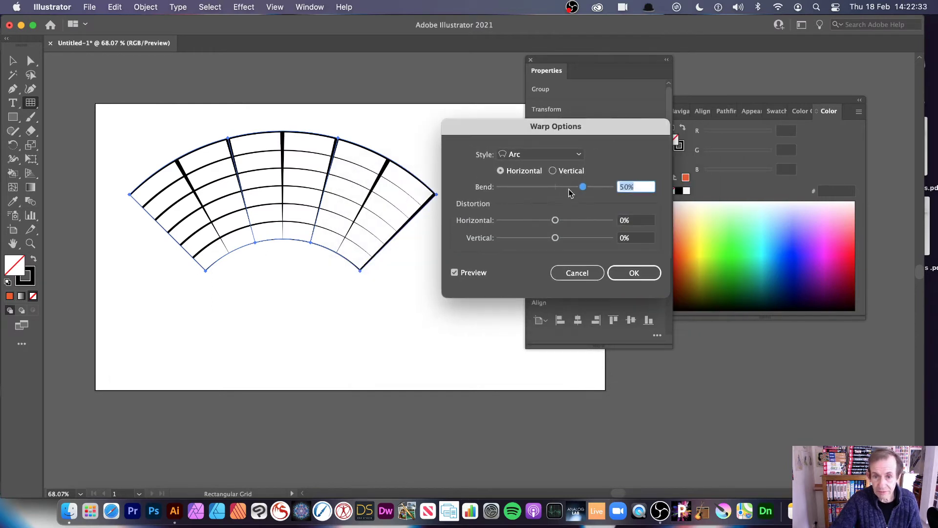
pyautogui.click(642, 281)
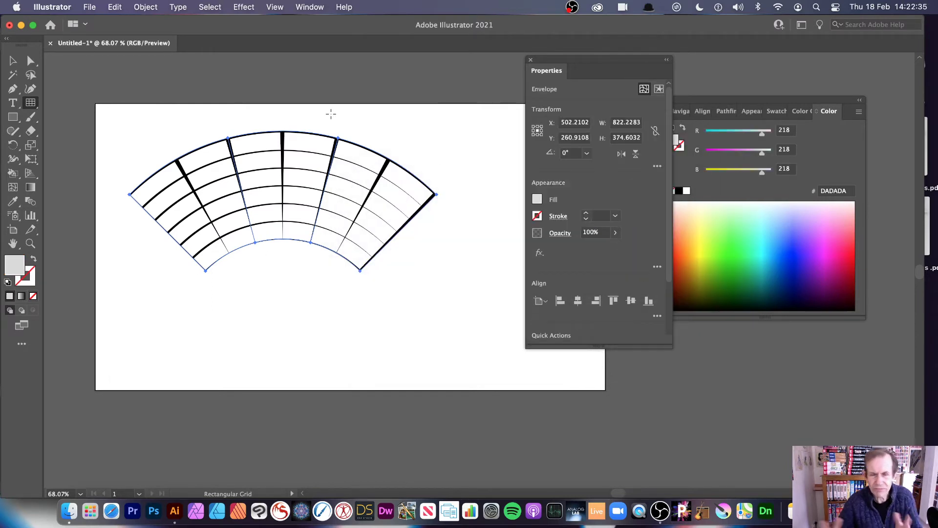
# - Scale the warped arc down from its corner to about 614 × 241
pyautogui.click(9, 63)
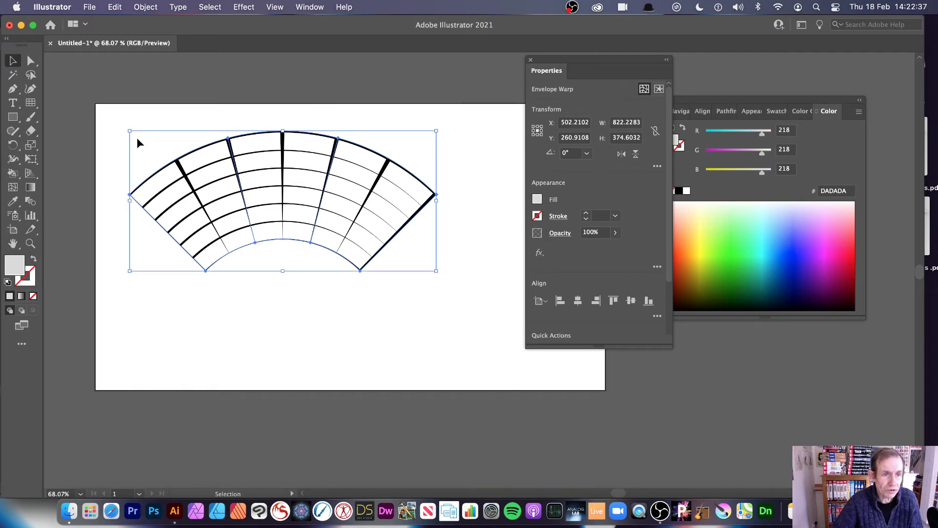
pyautogui.moveTo(130, 131); pyautogui.dragTo(178, 178)
pyautogui.moveTo(217, 186); pyautogui.dragTo(205, 181)
pyautogui.click(145, 6)
pyautogui.moveTo(230, 340)
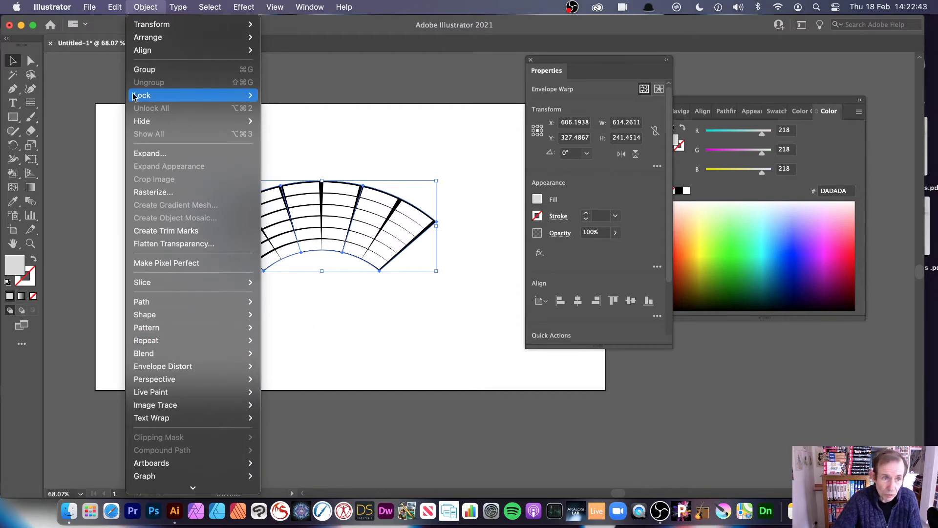
# - Expand the arc envelope into a plain group, then scale it down and narrow the upright fan
pyautogui.click(158, 154)
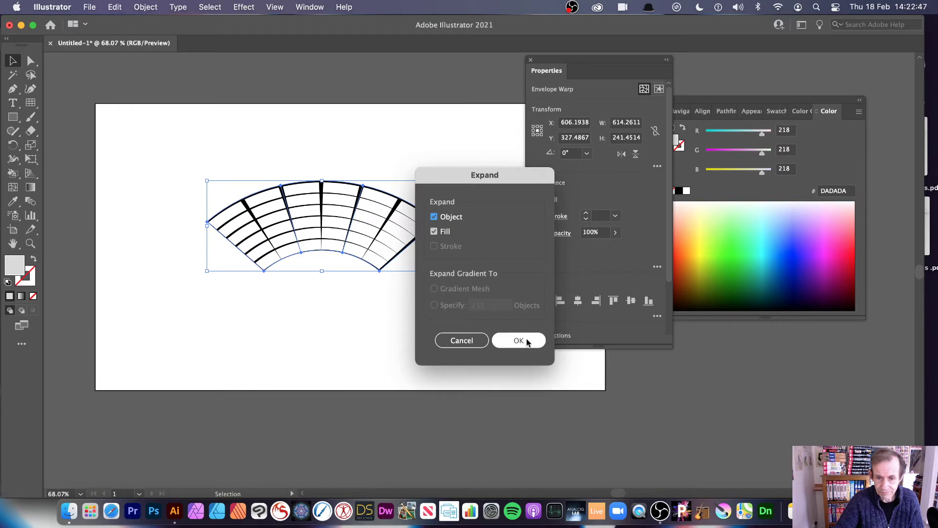
pyautogui.click(530, 337)
pyautogui.moveTo(438, 180); pyautogui.dragTo(241, 136)
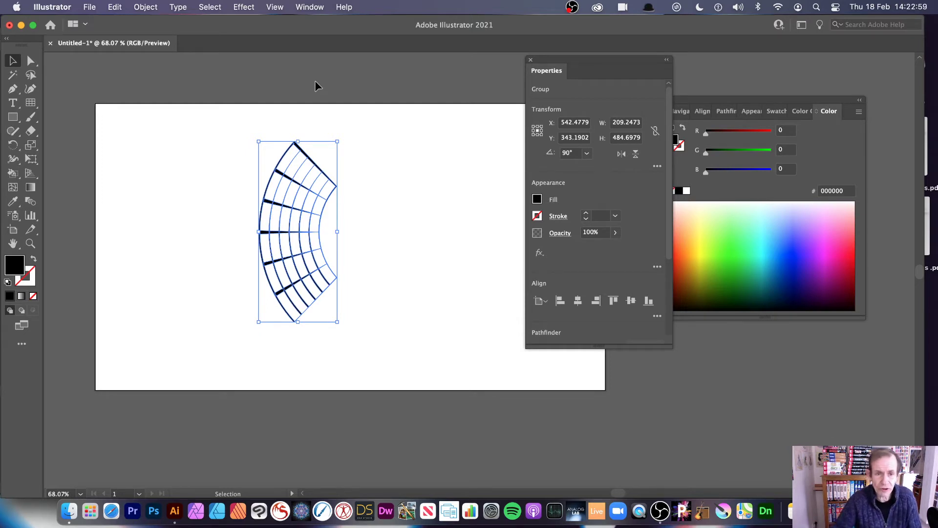
pyautogui.moveTo(341, 233); pyautogui.dragTo(323, 232)
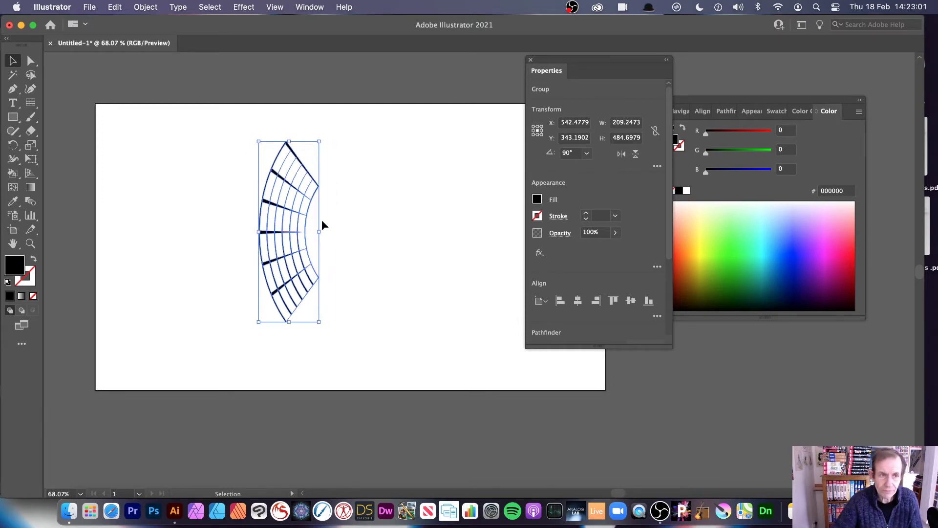
# - Make a radial repeat of the fan, enlarge its radius around the artboard and set 21 instances
pyautogui.click(138, 6)
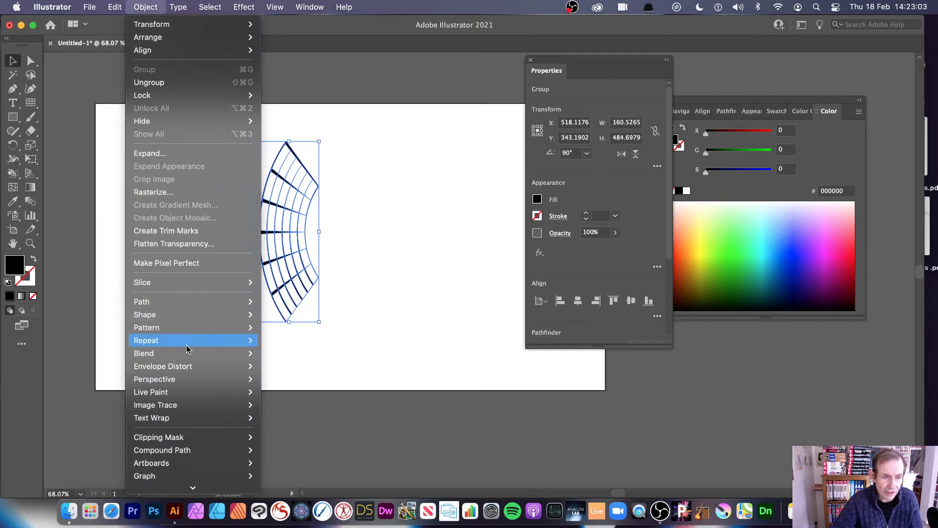
pyautogui.moveTo(239, 341)
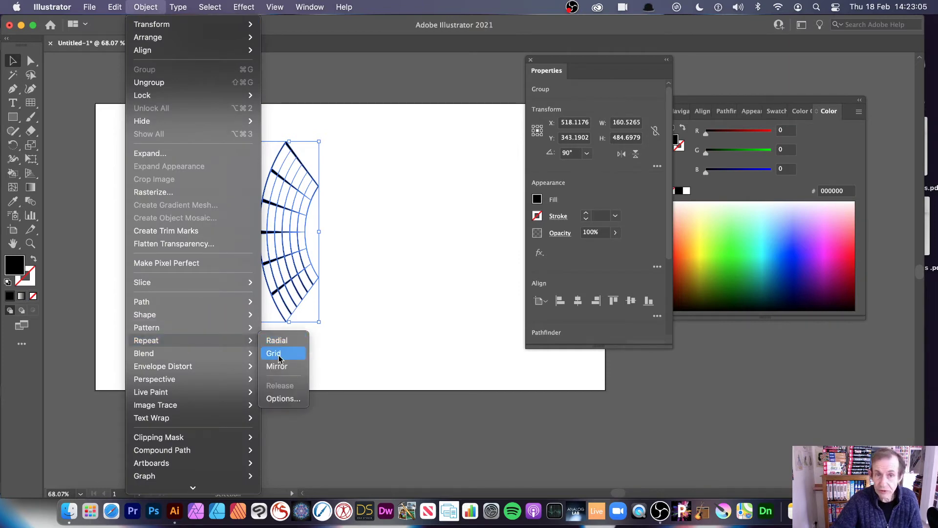
pyautogui.click(288, 340)
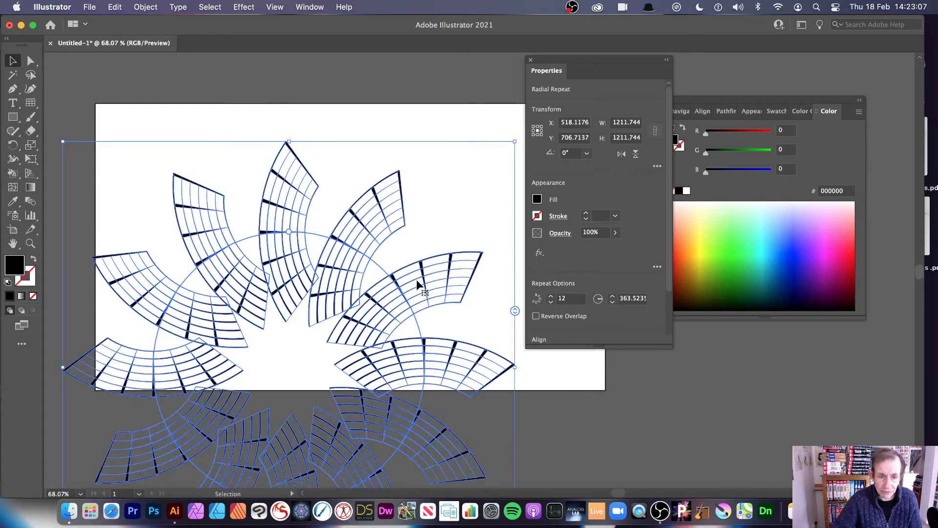
pyautogui.moveTo(357, 253); pyautogui.dragTo(386, 142)
pyautogui.moveTo(327, 119); pyautogui.dragTo(428, 57)
pyautogui.moveTo(555, 65); pyautogui.dragTo(716, 89)
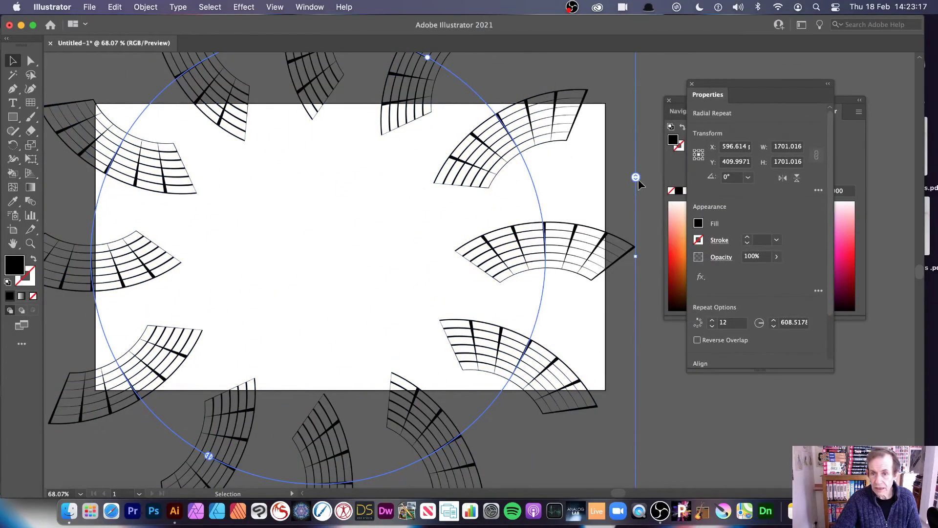
pyautogui.moveTo(635, 179)
pyautogui.mouseDown()
pyautogui.moveTo(634, 138)
pyautogui.moveTo(637, 218)
pyautogui.moveTo(635, 130)
pyautogui.moveTo(635, 177)
pyautogui.mouseUp()
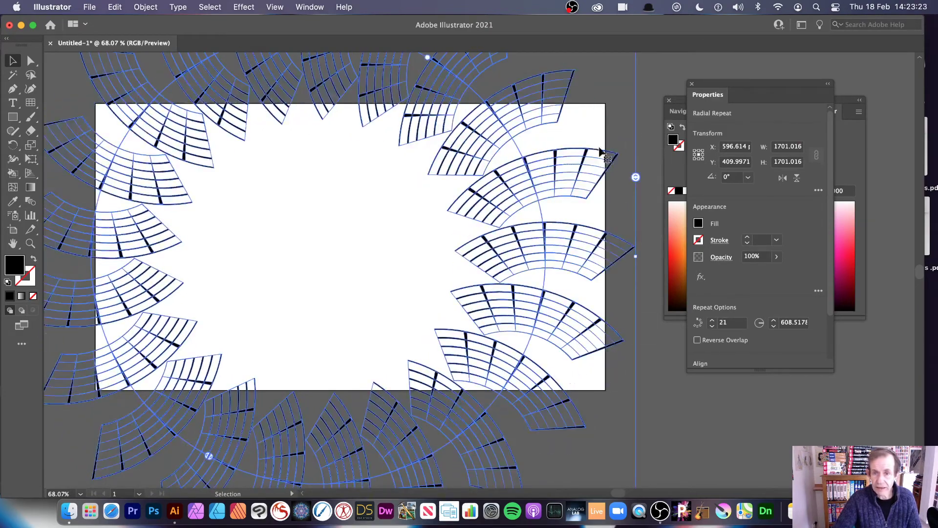
# - Stretch the isolated fan to 902.7 × 170.9 so all 21 blades become long and thin
pyautogui.doubleClick(467, 194)
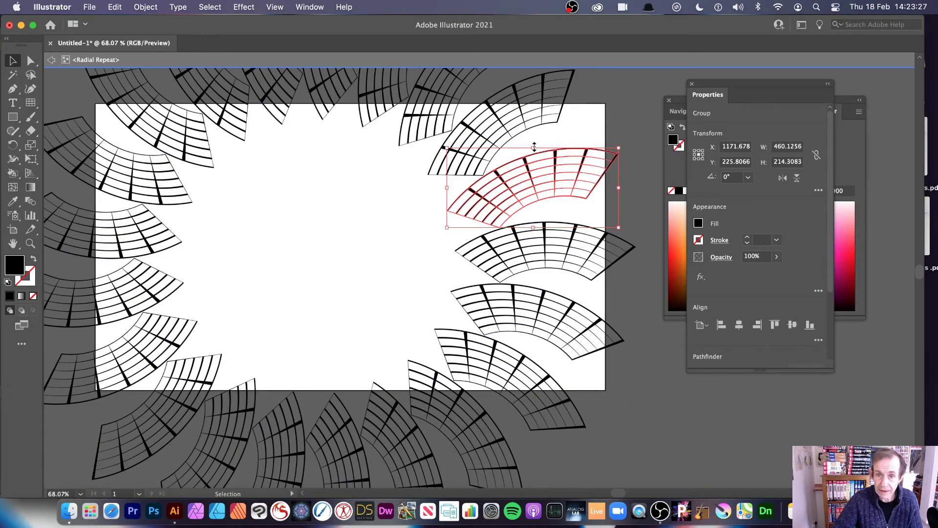
pyautogui.moveTo(534, 147); pyautogui.dragTo(545, 167)
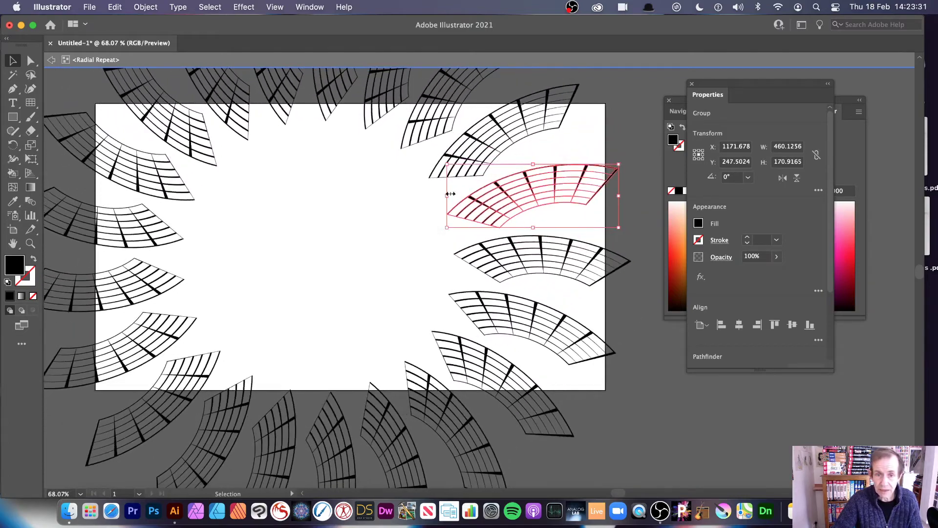
pyautogui.moveTo(450, 196); pyautogui.dragTo(339, 211)
pyautogui.moveTo(623, 199); pyautogui.dragTo(668, 199)
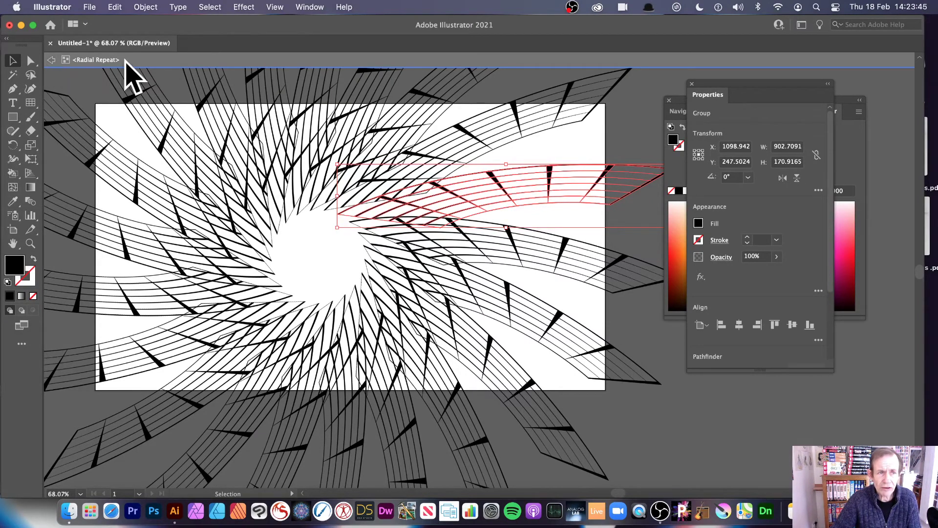
pyautogui.click(51, 60)
# - Move the spiral radial repeat down-right and shrink its radius to 603.486
pyautogui.click(51, 60)
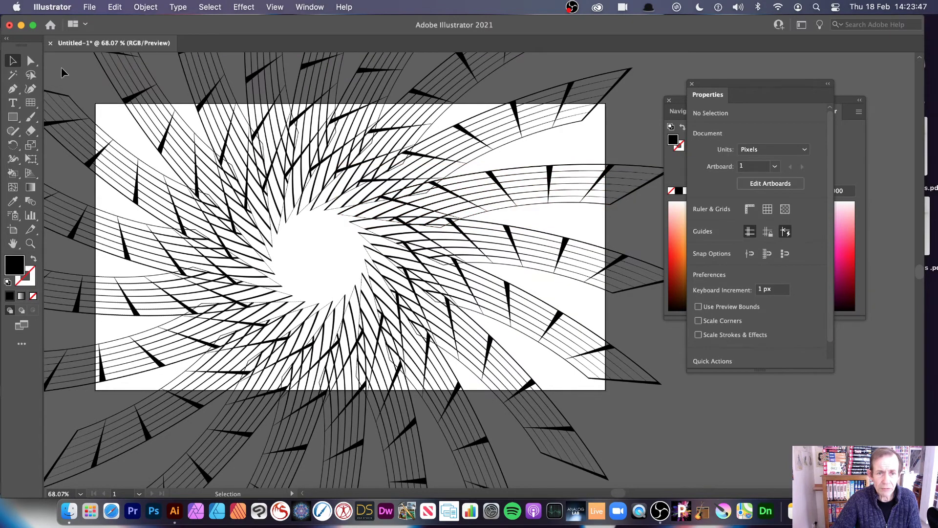
pyautogui.click(318, 172)
pyautogui.moveTo(331, 166); pyautogui.dragTo(387, 233)
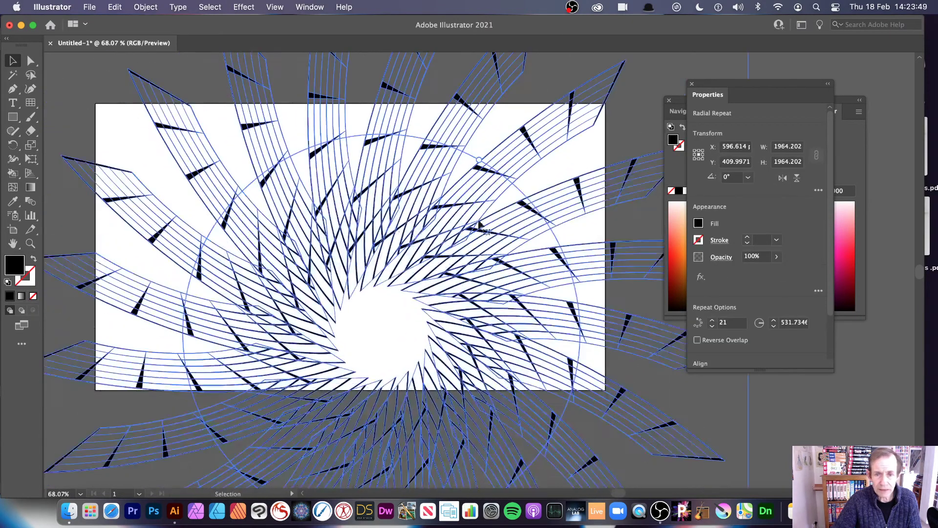
pyautogui.moveTo(480, 162); pyautogui.dragTo(276, 133)
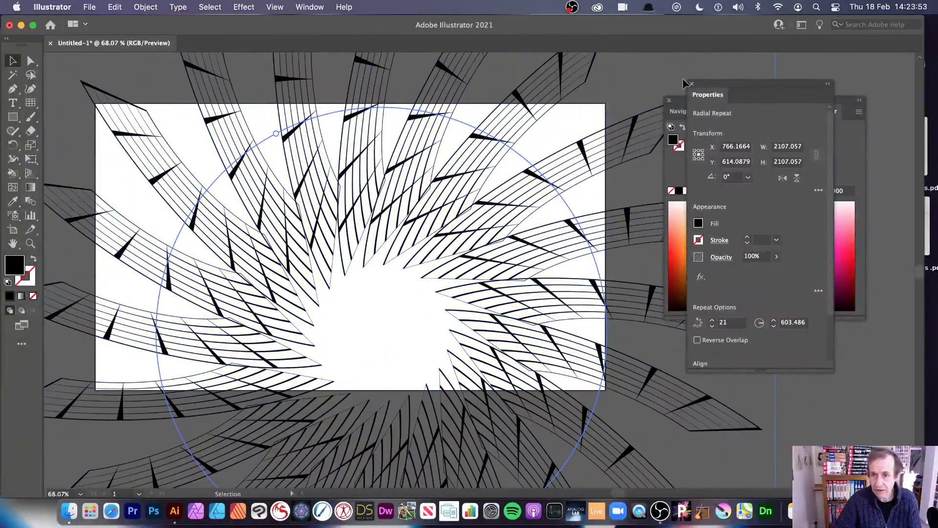
# - Zoom out with the Navigator and re-centre the spiral over the artboard
pyautogui.click(679, 111)
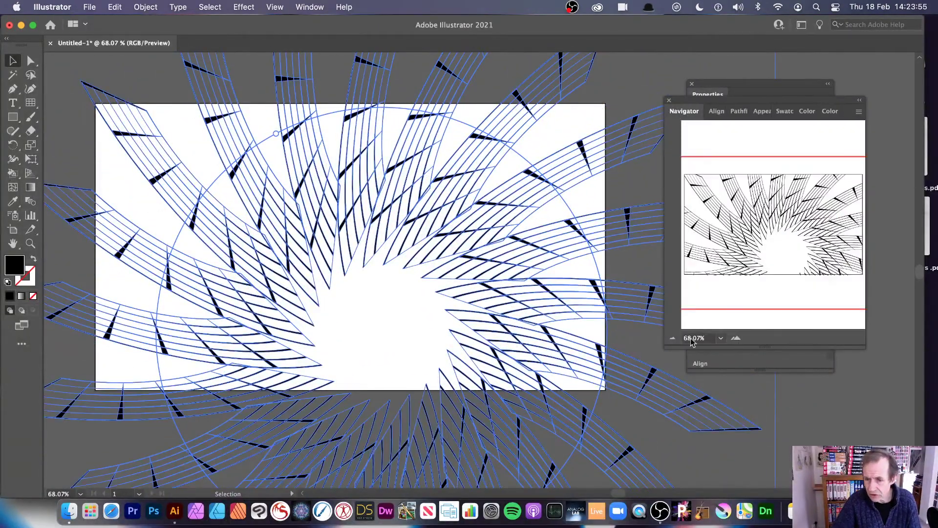
pyautogui.click(673, 337)
pyautogui.click(672, 338)
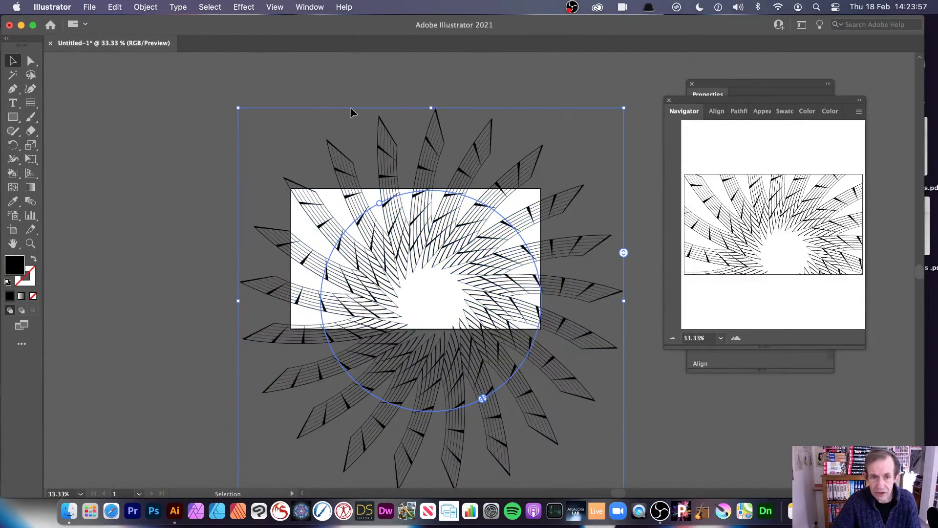
pyautogui.click(318, 80)
pyautogui.click(447, 215)
pyautogui.moveTo(447, 215); pyautogui.dragTo(442, 182)
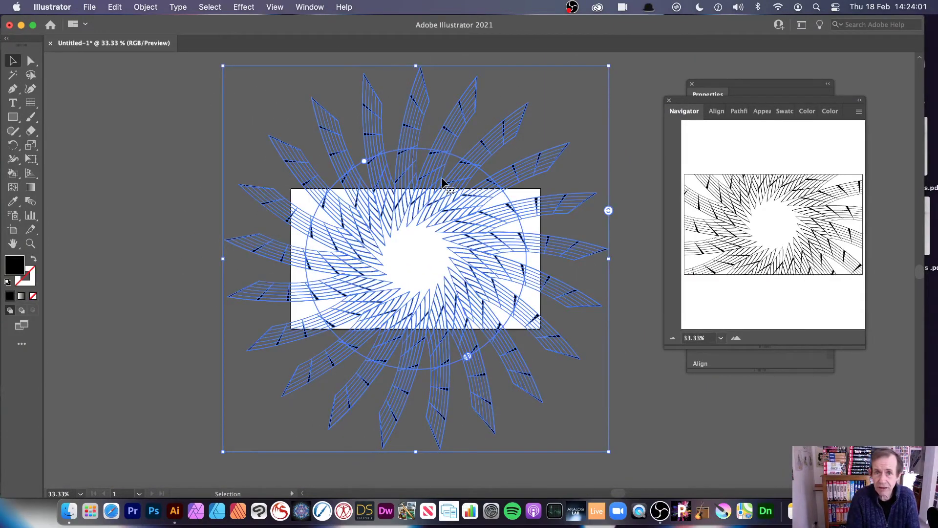
# - Delete the spiral, zoom to 50% and draw a rectangular grid in the artboard's lower left
pyautogui.press('Delete')
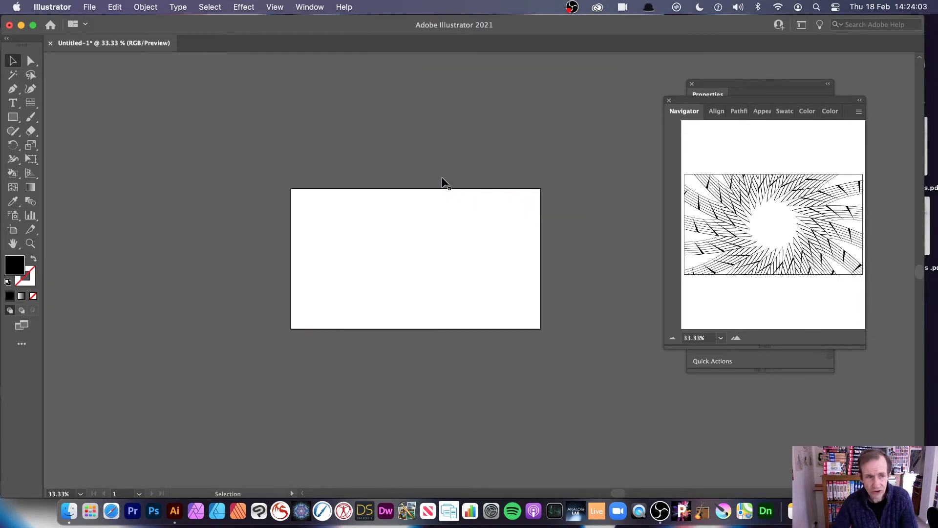
pyautogui.click(737, 338)
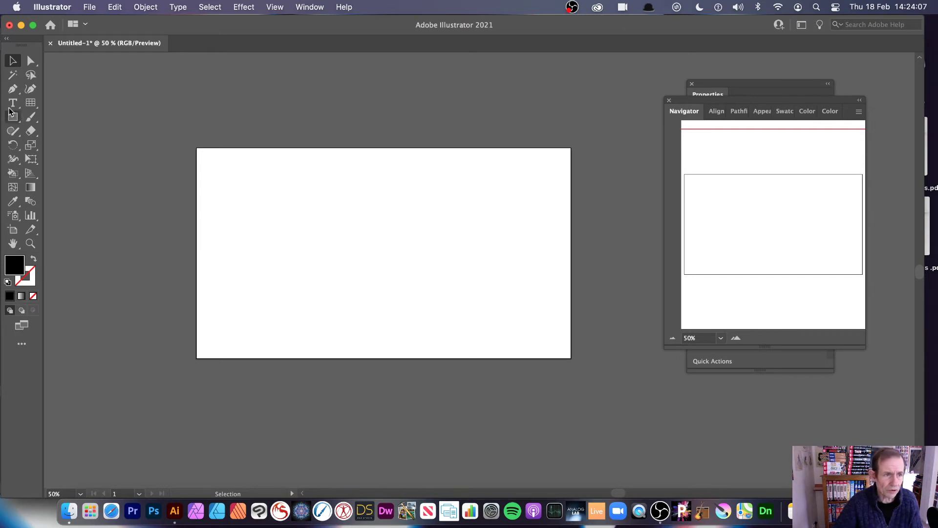
pyautogui.click(31, 102)
pyautogui.moveTo(227, 272); pyautogui.dragTo(321, 343)
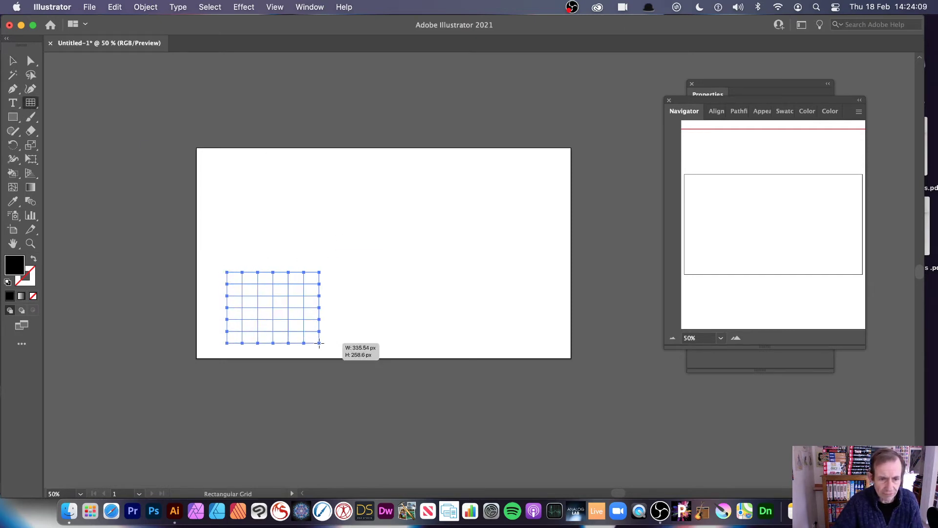
# - Give the grid a pinkish-red FF024E stroke at 5 pt weight
pyautogui.click(29, 285)
pyautogui.click(848, 249)
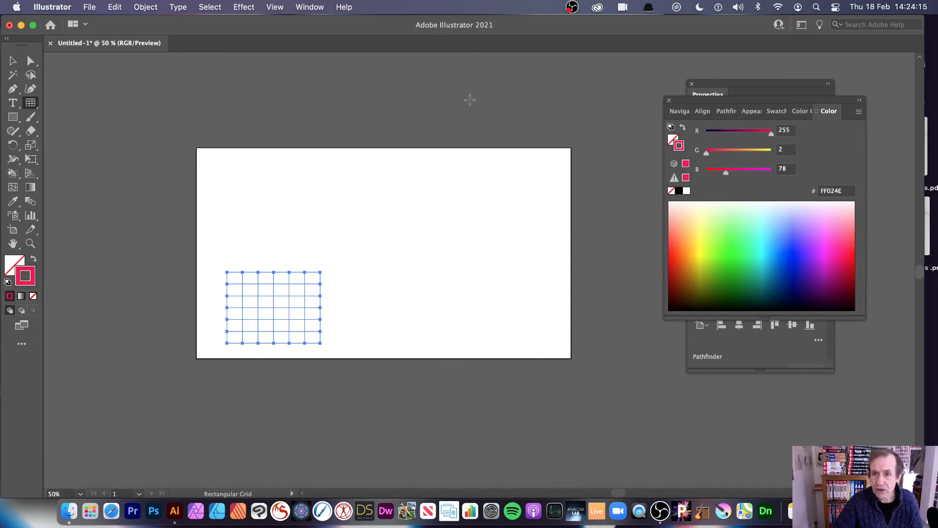
pyautogui.click(720, 93)
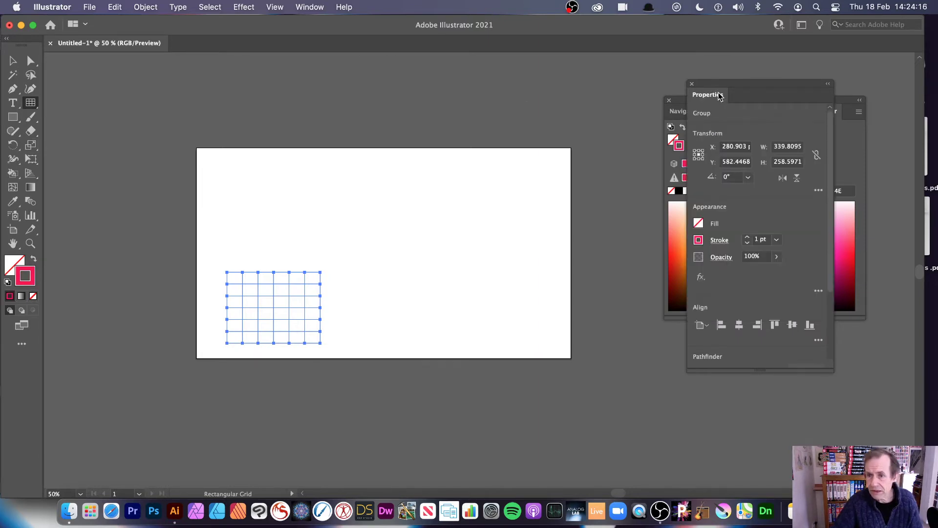
pyautogui.click(777, 240)
pyautogui.click(792, 311)
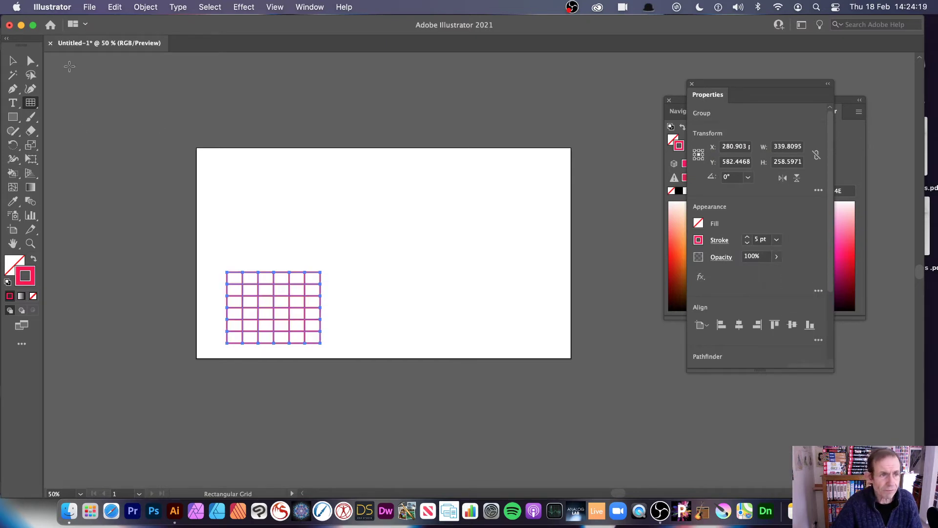
pyautogui.click(13, 62)
pyautogui.moveTo(322, 302)
pyautogui.mouseDown()
pyautogui.moveTo(318, 308)
pyautogui.moveTo(342, 308)
pyautogui.moveTo(321, 307)
pyautogui.mouseUp()
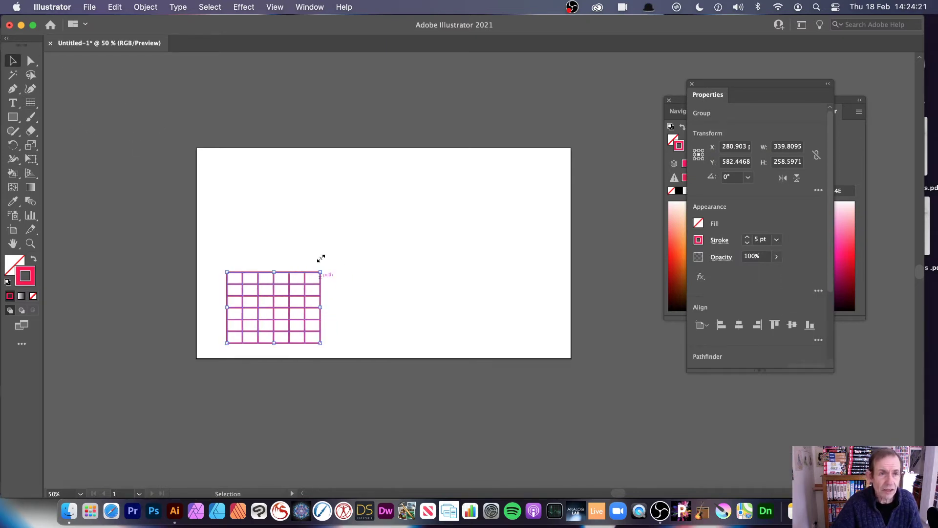
# - Turn the pink grid into a Grid Repeat and adjust its tile gaps, columns and rows
pyautogui.click(140, 6)
pyautogui.moveTo(209, 340)
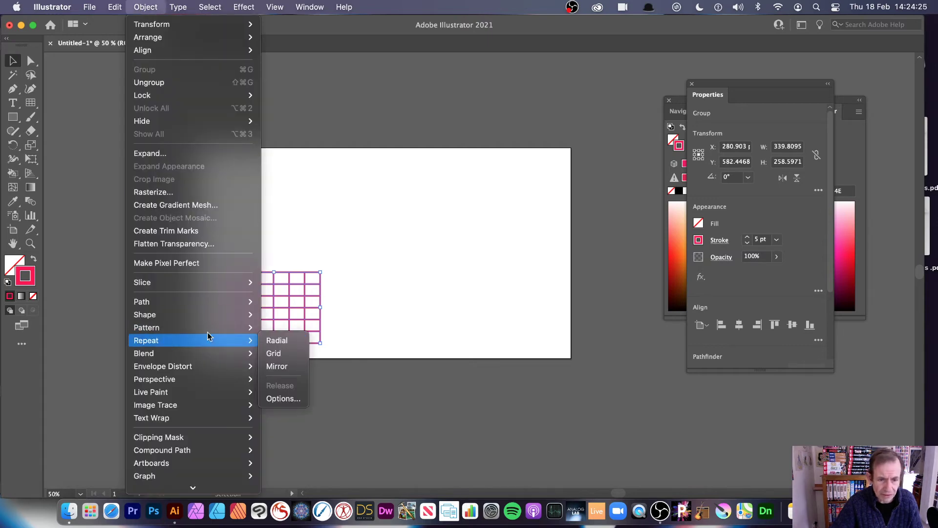
pyautogui.click(273, 354)
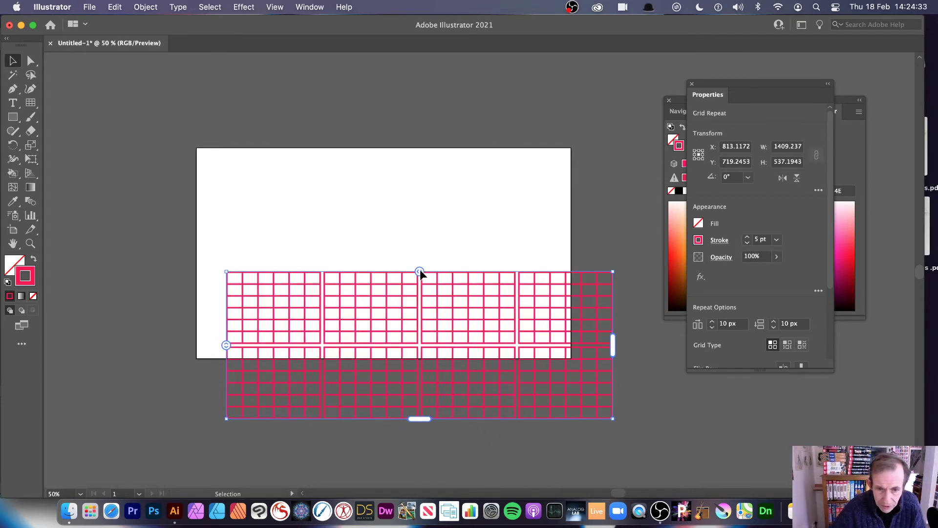
pyautogui.moveTo(420, 272)
pyautogui.mouseDown()
pyautogui.moveTo(502, 267)
pyautogui.moveTo(422, 264)
pyautogui.mouseUp()
pyautogui.moveTo(613, 346); pyautogui.dragTo(864, 388)
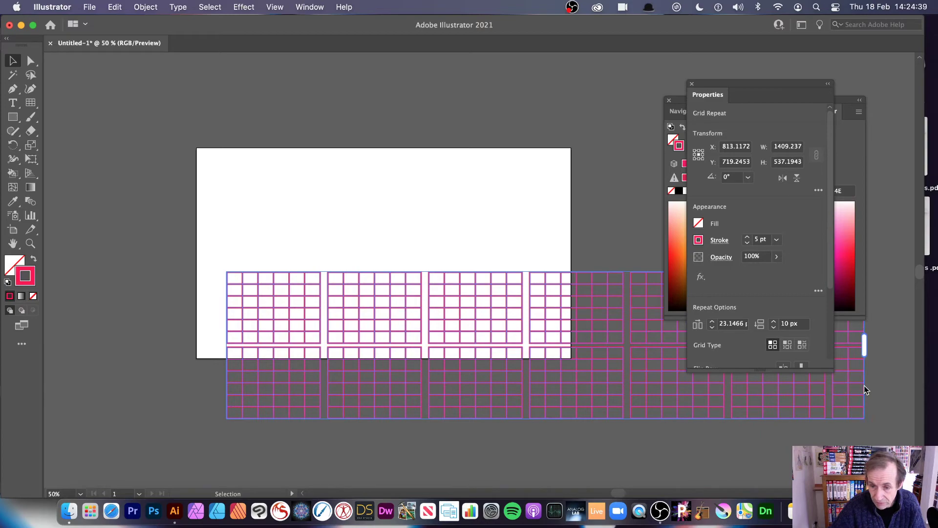
pyautogui.moveTo(549, 419); pyautogui.dragTo(546, 469)
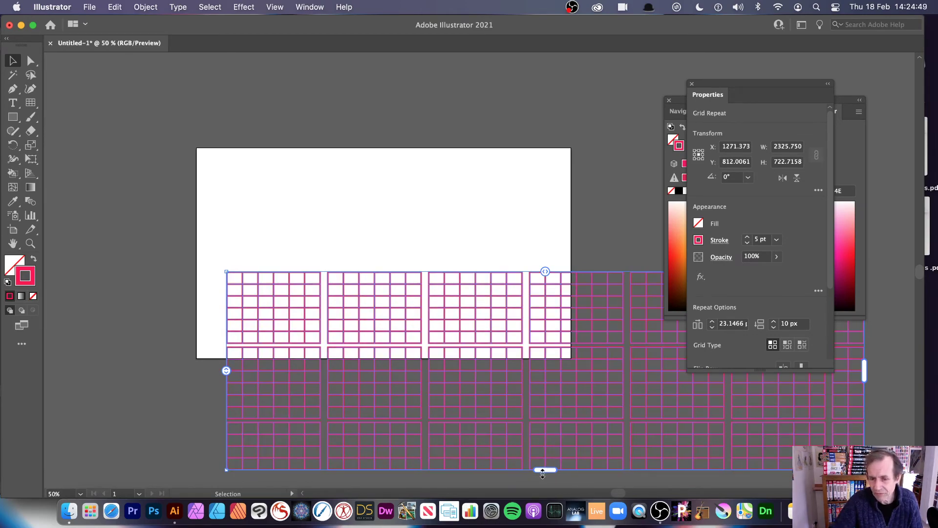
pyautogui.moveTo(546, 470); pyautogui.dragTo(546, 390)
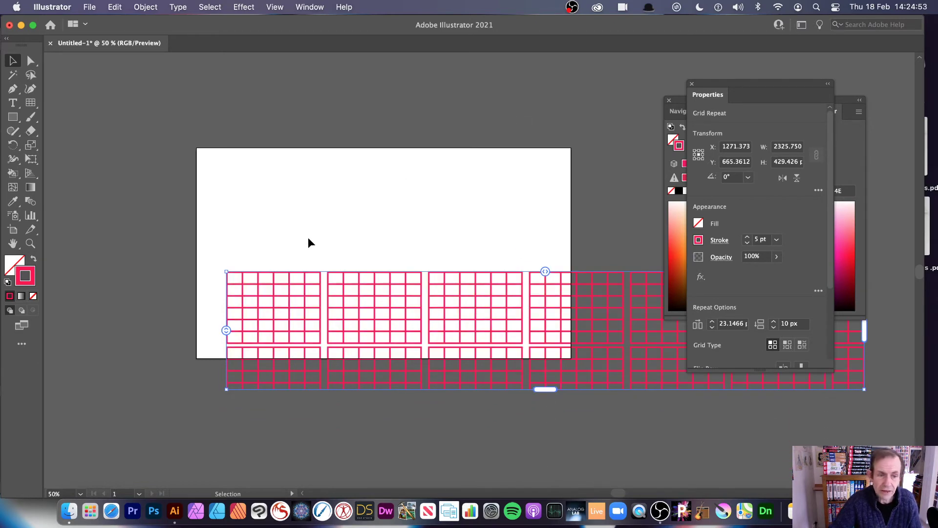
# - Extend the repeat upward, widen column spacing to 62.1 px and move it over the artboard
pyautogui.moveTo(227, 266); pyautogui.dragTo(289, 176)
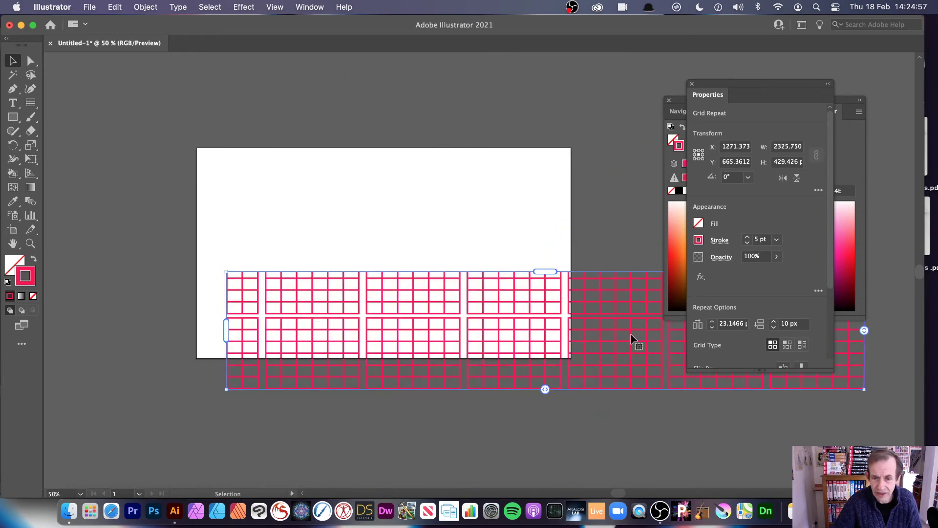
pyautogui.moveTo(542, 274); pyautogui.dragTo(528, 90)
pyautogui.moveTo(546, 389)
pyautogui.mouseDown()
pyautogui.moveTo(518, 387)
pyautogui.moveTo(555, 390)
pyautogui.moveTo(512, 390)
pyautogui.moveTo(530, 389)
pyautogui.mouseUp()
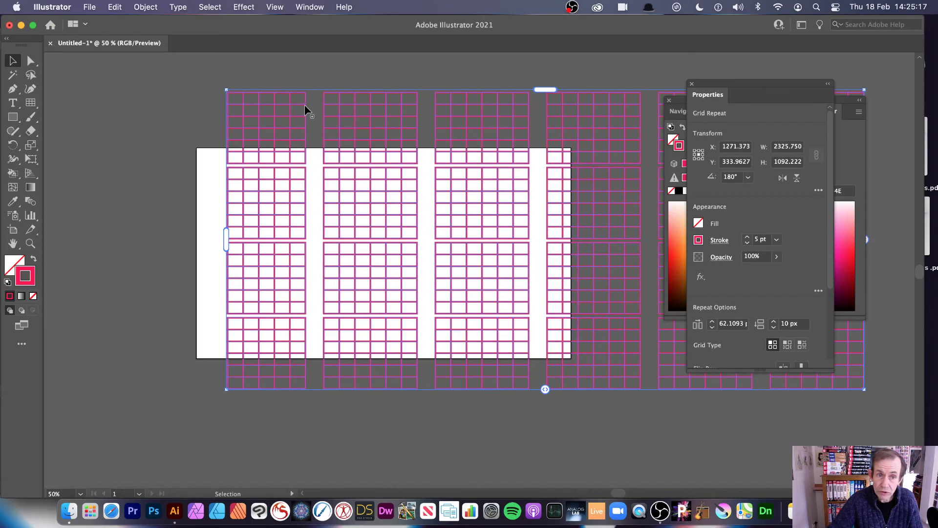
pyautogui.moveTo(304, 105); pyautogui.dragTo(142, 128)
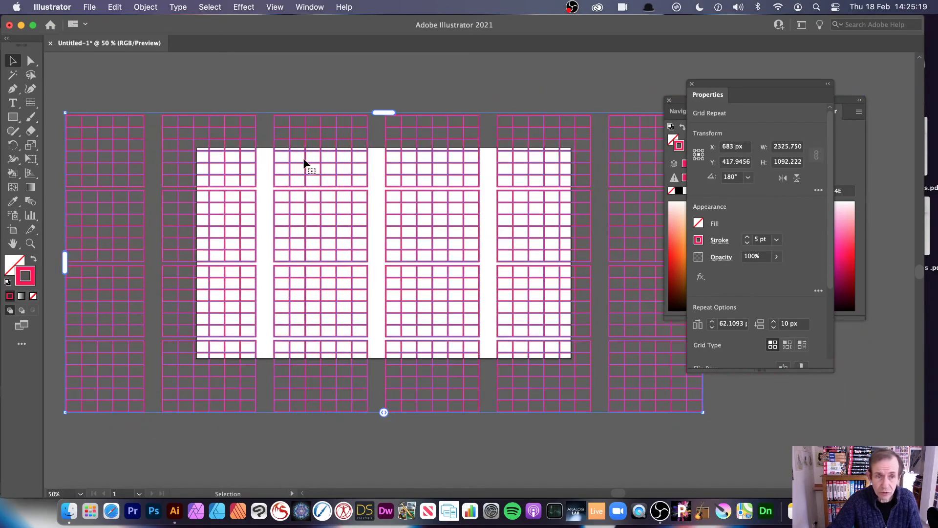
# - Shrink the source tile, recolour its stroke magenta and resize it to 455.2 × 192
pyautogui.doubleClick(292, 144)
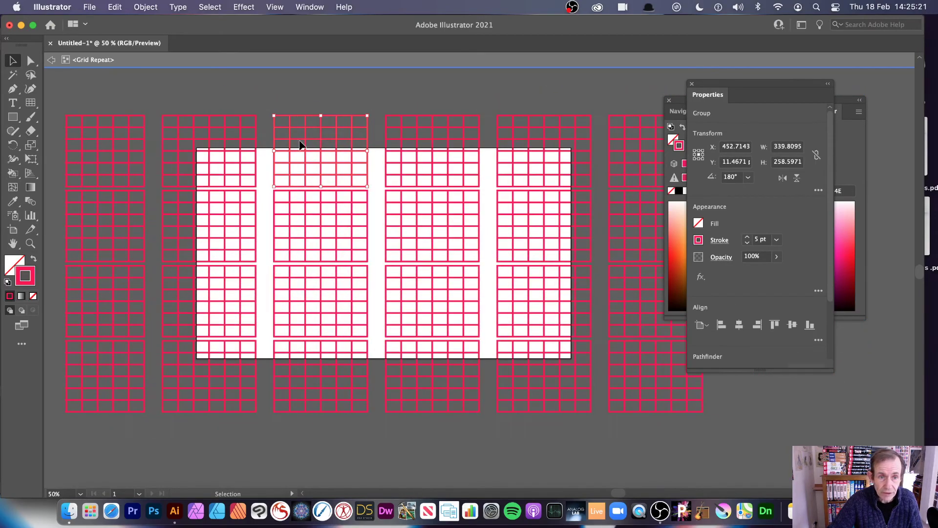
pyautogui.moveTo(274, 118); pyautogui.dragTo(254, 133)
pyautogui.click(698, 240)
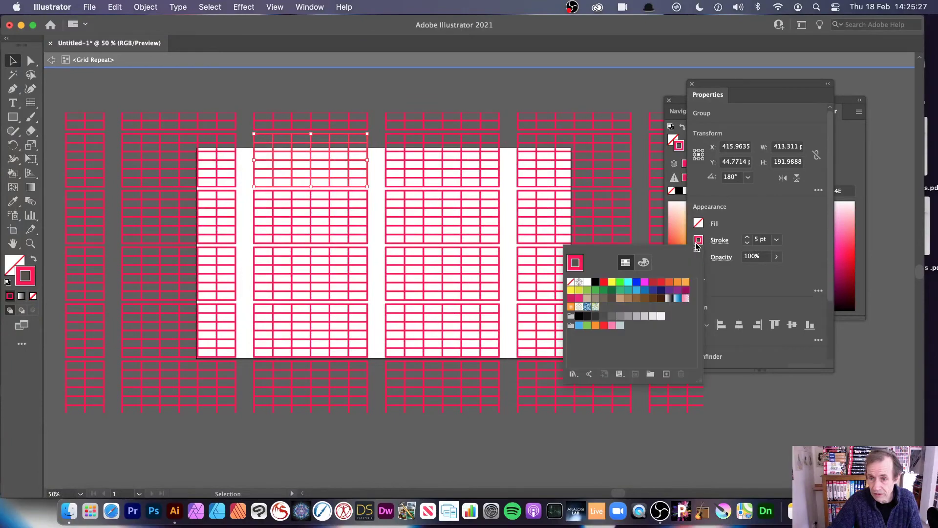
pyautogui.click(571, 307)
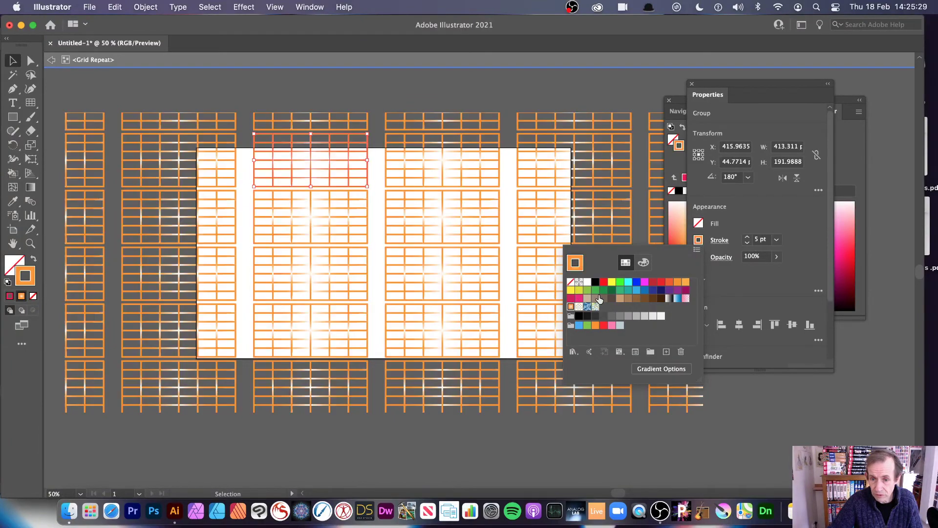
pyautogui.click(612, 290)
pyautogui.click(628, 289)
pyautogui.click(637, 282)
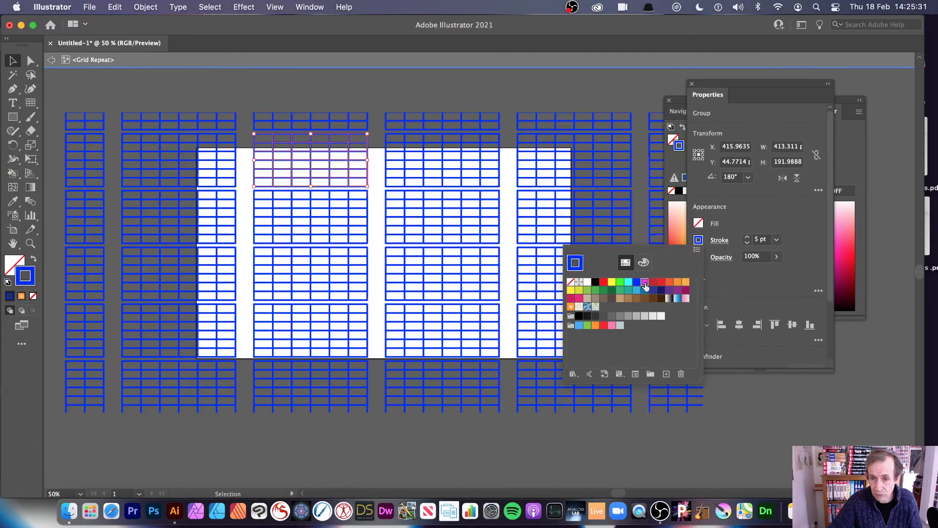
pyautogui.click(645, 282)
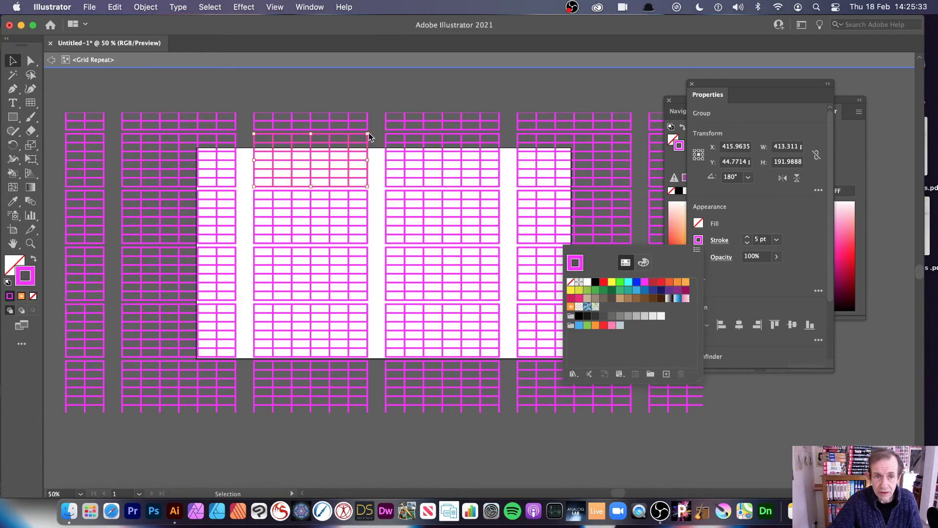
pyautogui.moveTo(368, 133)
pyautogui.mouseDown()
pyautogui.moveTo(355, 133)
pyautogui.moveTo(379, 133)
pyautogui.mouseUp()
# - Reshape the source tile's anchors into a slanted dome with corners rounded to 109.6 px
pyautogui.moveTo(31, 64); pyautogui.dragTo(98, 61)
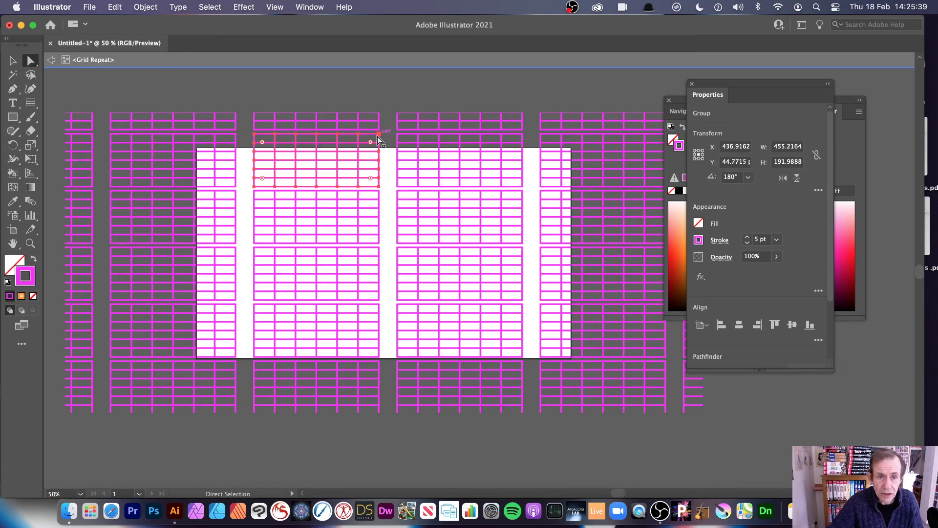
pyautogui.moveTo(377, 139); pyautogui.dragTo(398, 166)
pyautogui.click(382, 165)
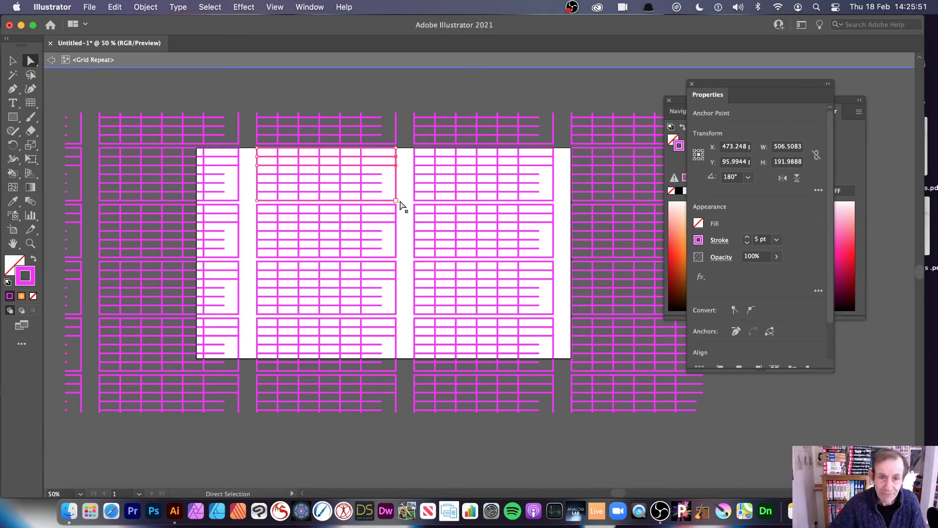
pyautogui.moveTo(399, 198); pyautogui.dragTo(355, 186)
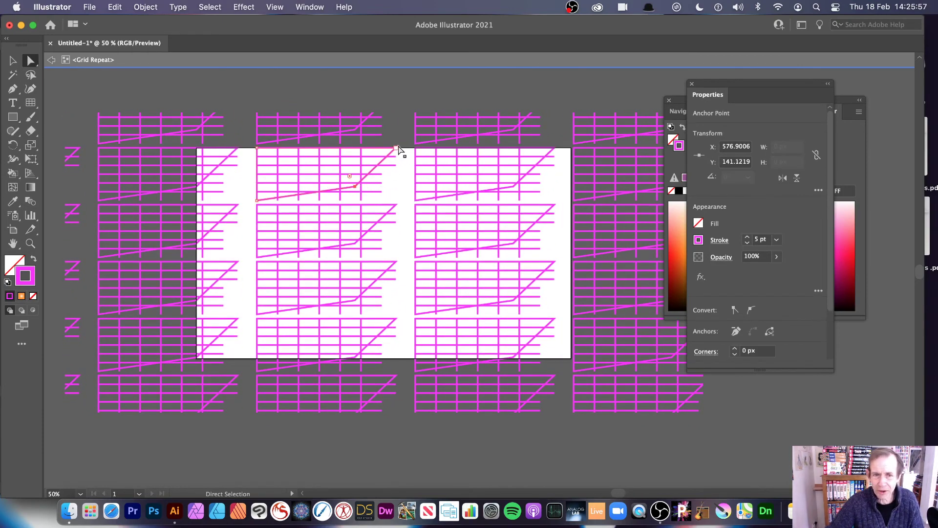
pyautogui.moveTo(399, 150); pyautogui.dragTo(345, 166)
pyautogui.moveTo(341, 160); pyautogui.dragTo(332, 152)
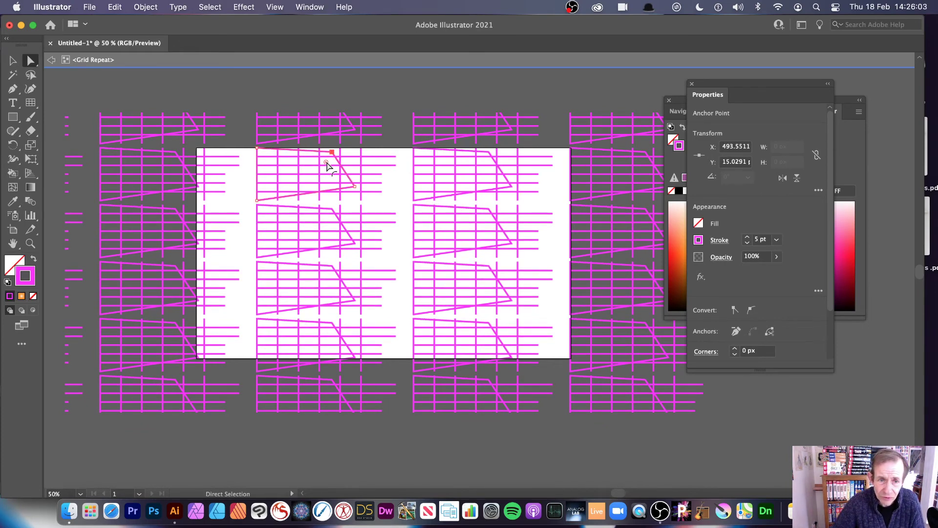
pyautogui.moveTo(327, 163); pyautogui.dragTo(287, 191)
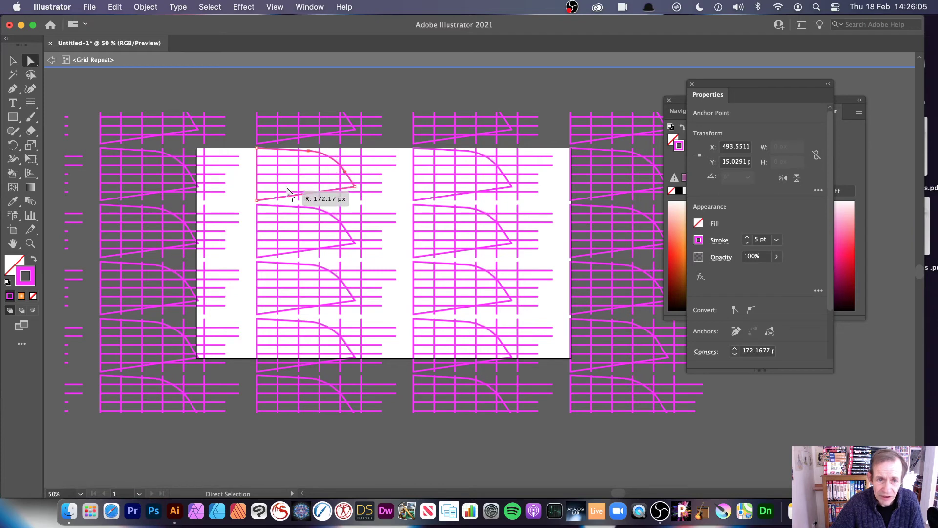
pyautogui.moveTo(258, 149); pyautogui.dragTo(298, 186)
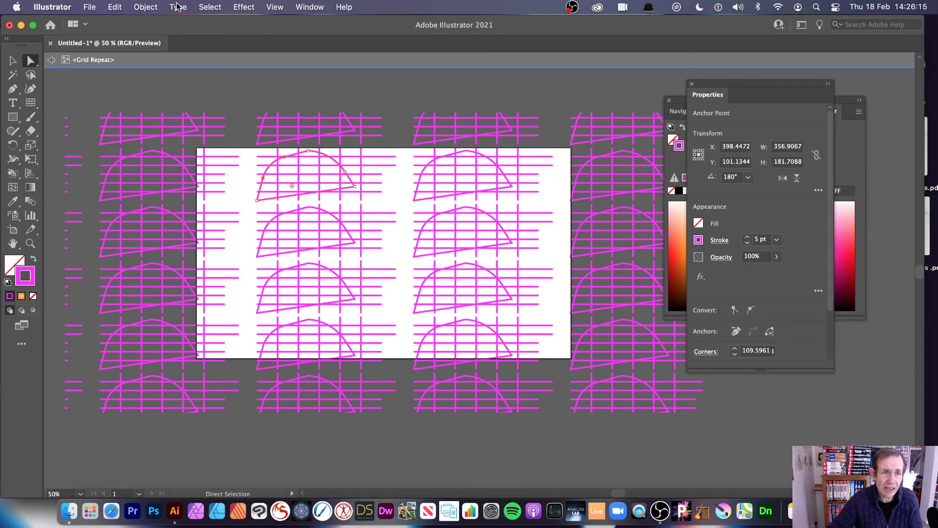
pyautogui.click(152, 7)
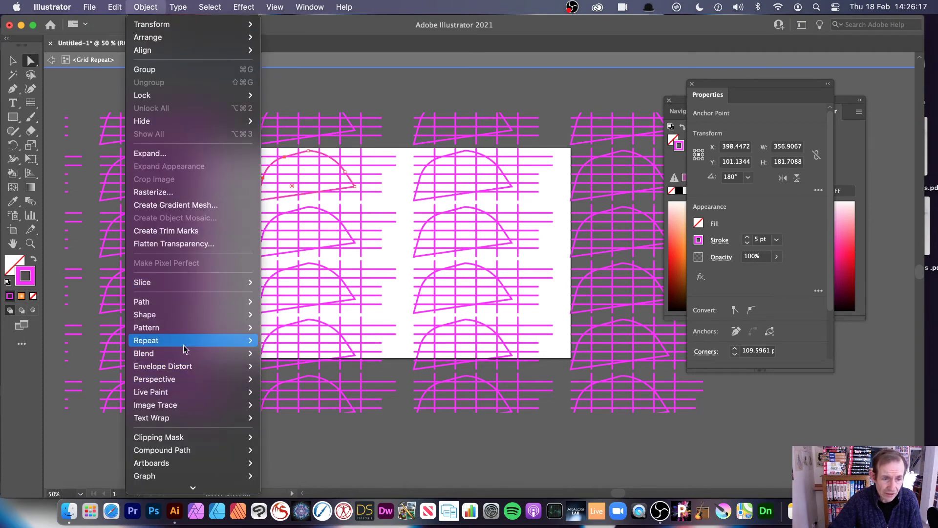
# - Dismiss the repeat choices without applying mirror and exit the grid repeat's isolation mode
pyautogui.moveTo(183, 342)
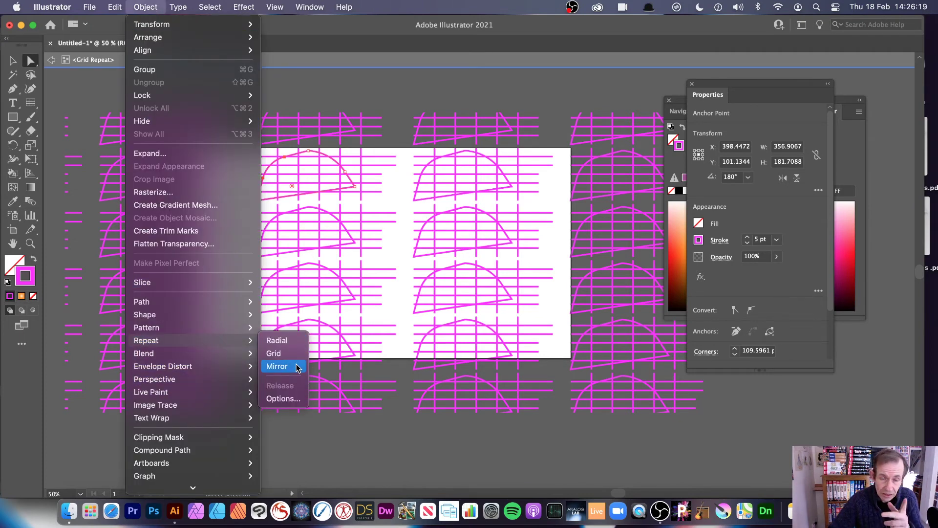
pyautogui.click(577, 286)
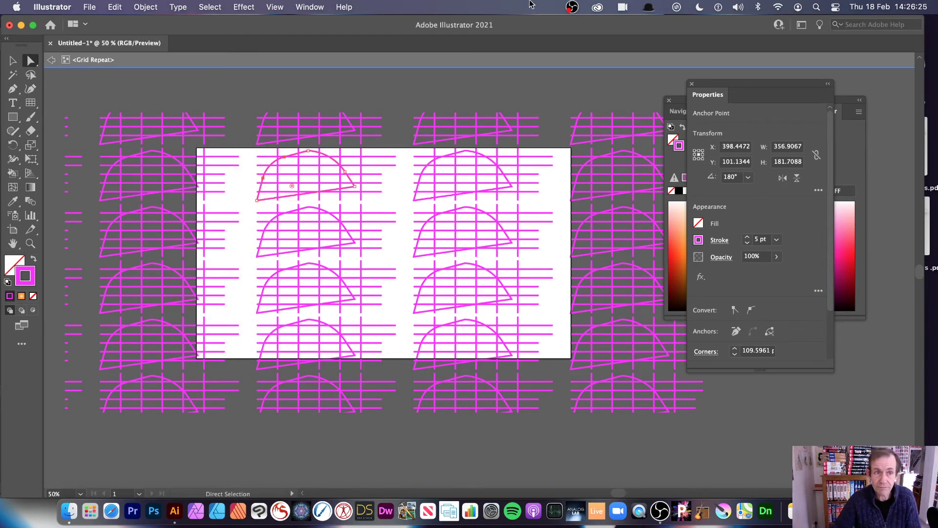
pyautogui.click(51, 59)
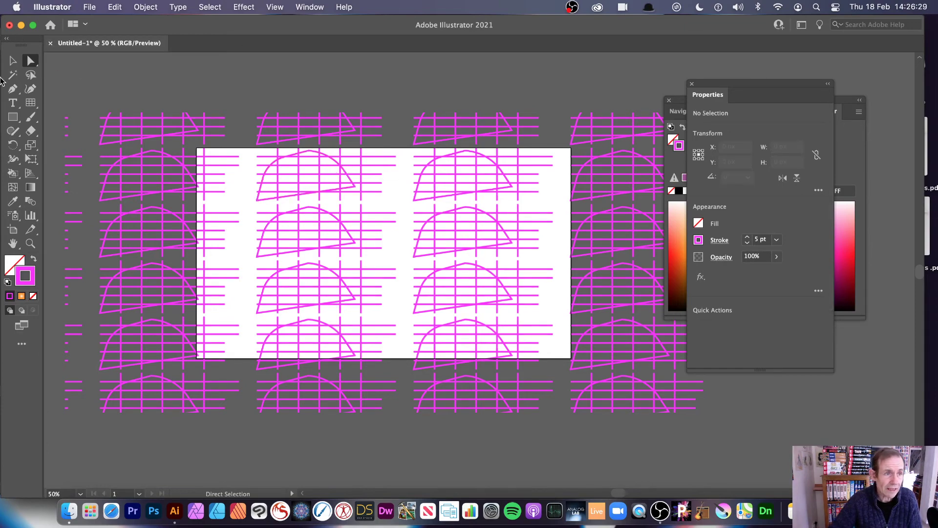
# - Reposition and resize the grid repeat pattern, then rotate it to about 159.5°
pyautogui.click(13, 61)
pyautogui.click(289, 160)
pyautogui.moveTo(289, 159); pyautogui.dragTo(472, 223)
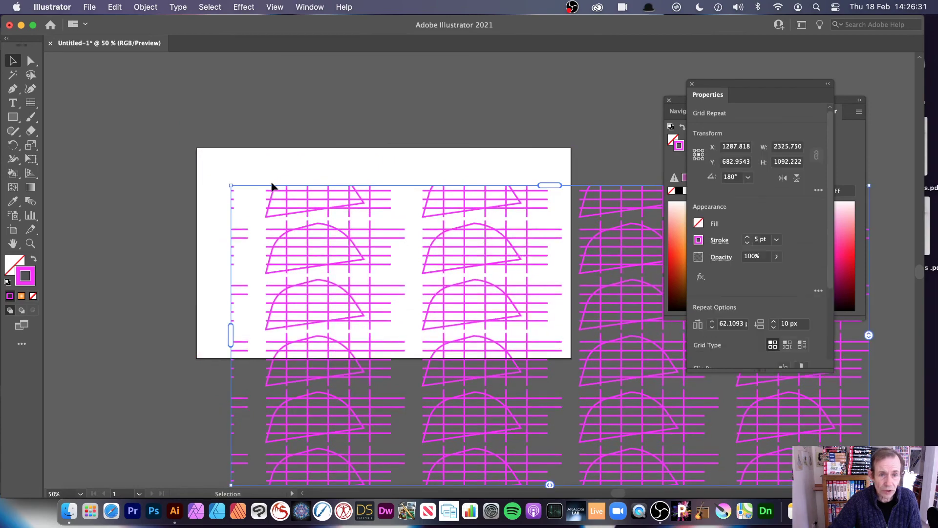
pyautogui.moveTo(232, 186); pyautogui.dragTo(513, 318)
pyautogui.moveTo(628, 392); pyautogui.dragTo(232, 204)
pyautogui.moveTo(472, 300); pyautogui.dragTo(593, 377)
pyautogui.moveTo(598, 126); pyautogui.dragTo(638, 215)
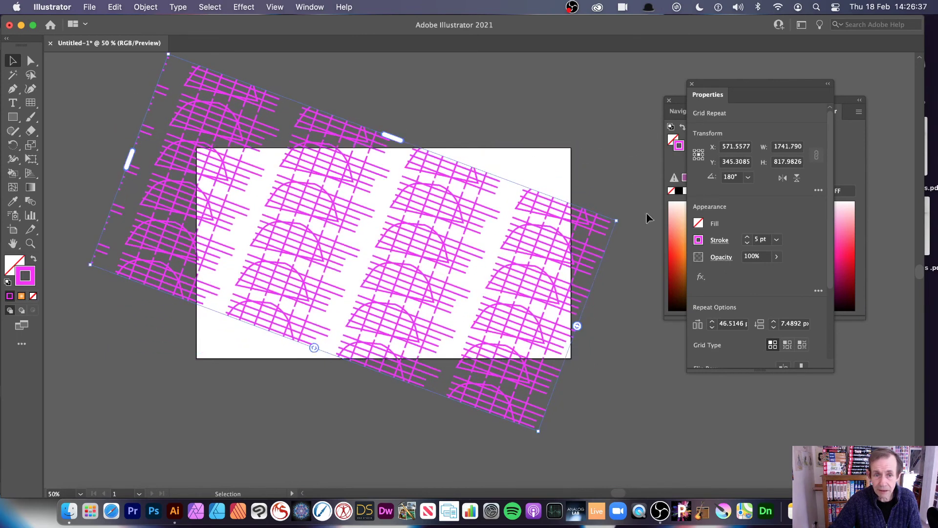
# - Expand the grid repeat into an ordinary clip group of 1917.727 × 1374.262 px
pyautogui.click(145, 7)
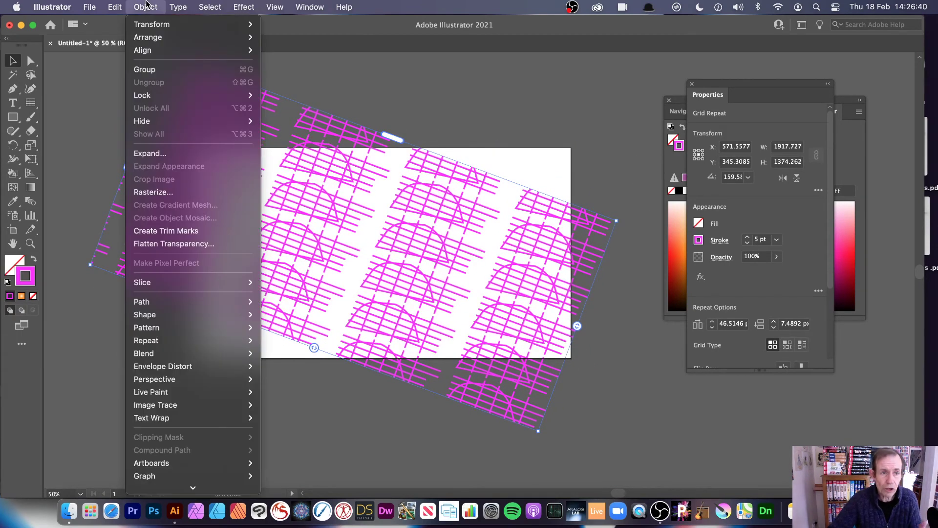
pyautogui.click(147, 153)
pyautogui.click(519, 340)
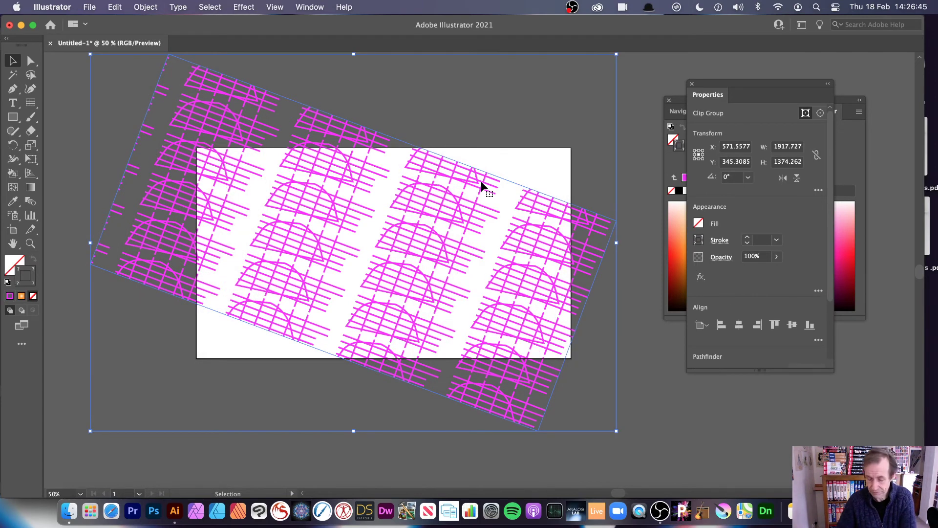
# - Delete the expanded pattern and draw a tall 239.3626 × 722.3622 px rectangular grid
pyautogui.press('Delete')
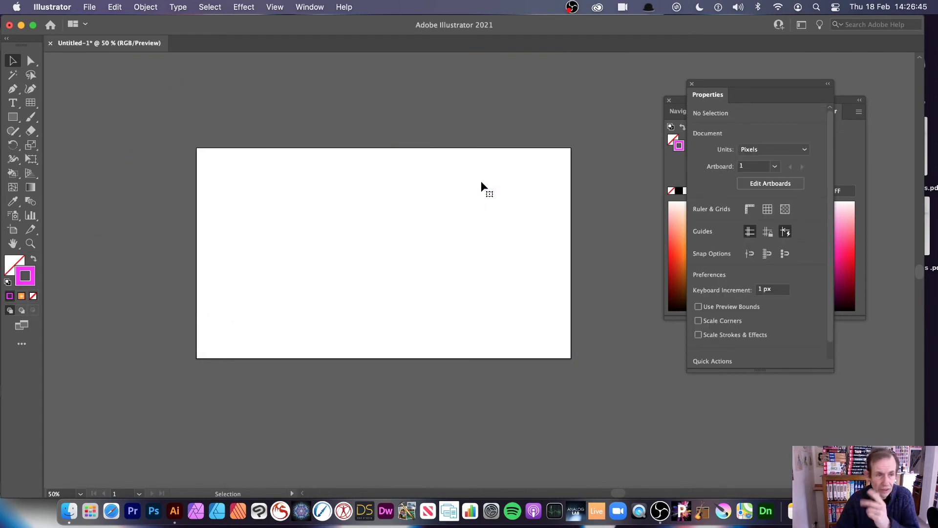
pyautogui.click(32, 103)
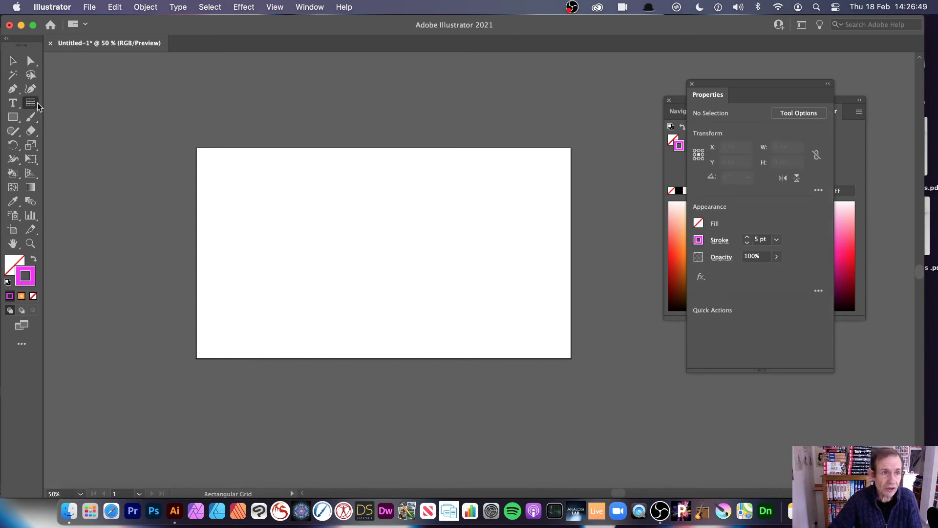
pyautogui.moveTo(248, 200); pyautogui.dragTo(315, 400)
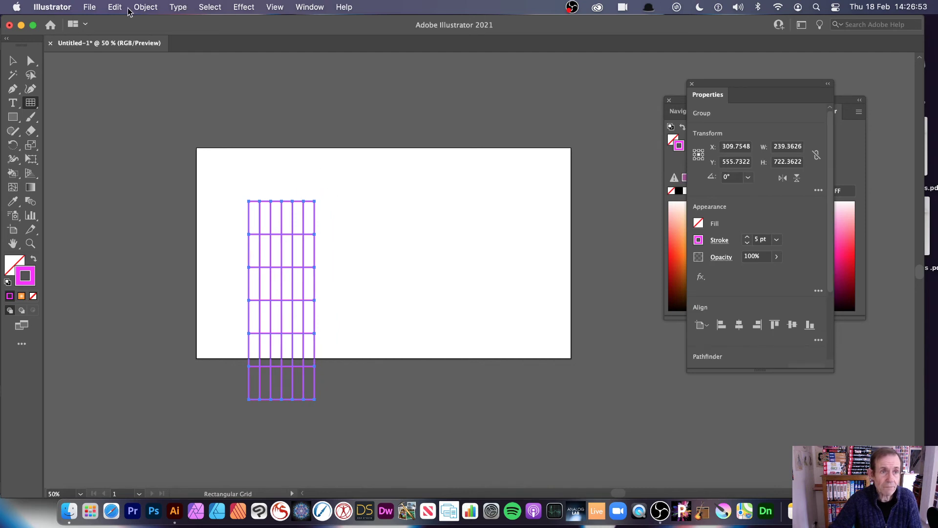
pyautogui.click(143, 7)
# - Mirror-repeat the new grid, keeping the mirror axis vertical
pyautogui.moveTo(174, 344)
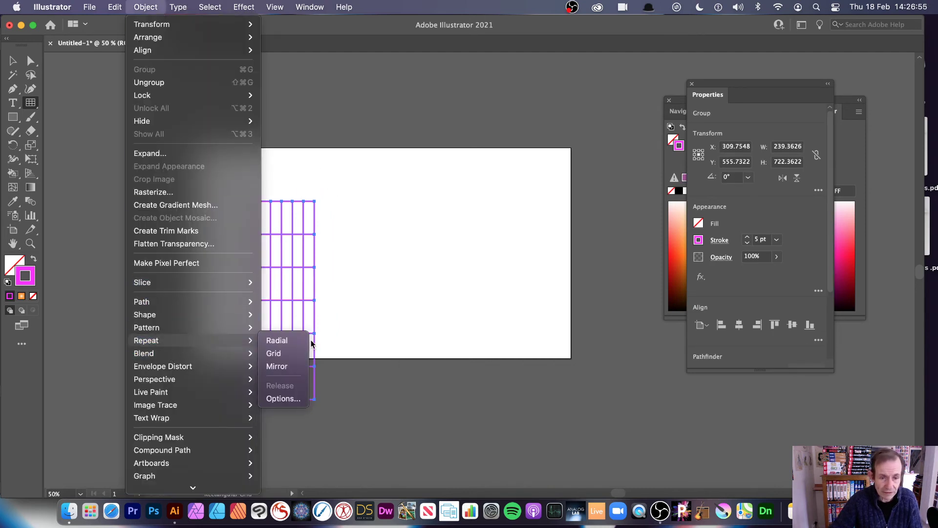
pyautogui.click(290, 366)
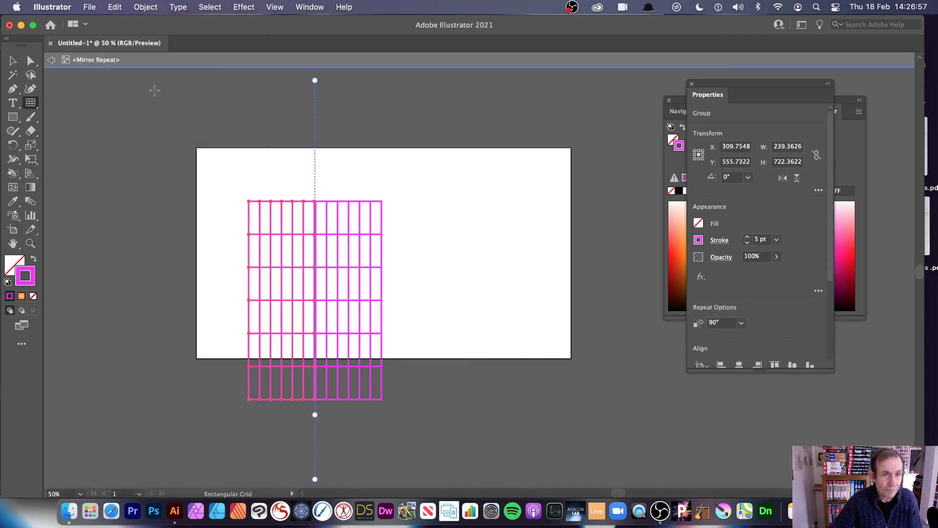
pyautogui.moveTo(314, 82); pyautogui.dragTo(353, 126)
pyautogui.press('super+z')
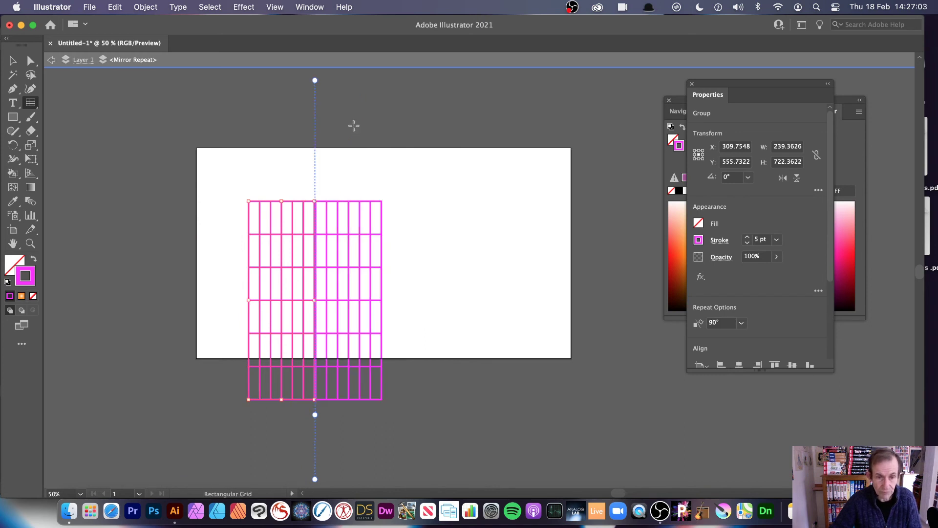
# - Gap the grid halves from the axis, stretch them taller, rotate them diagonally and enlarge them
pyautogui.press('v')
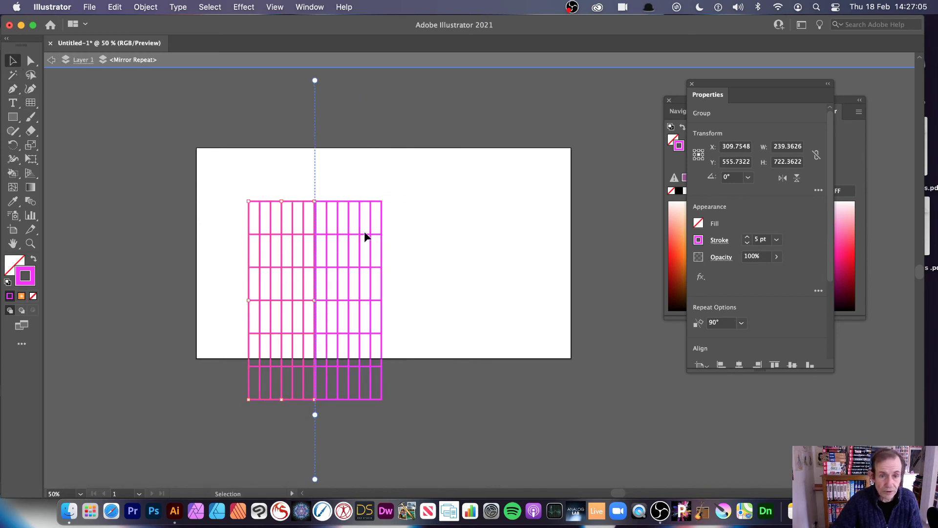
pyautogui.click(434, 235)
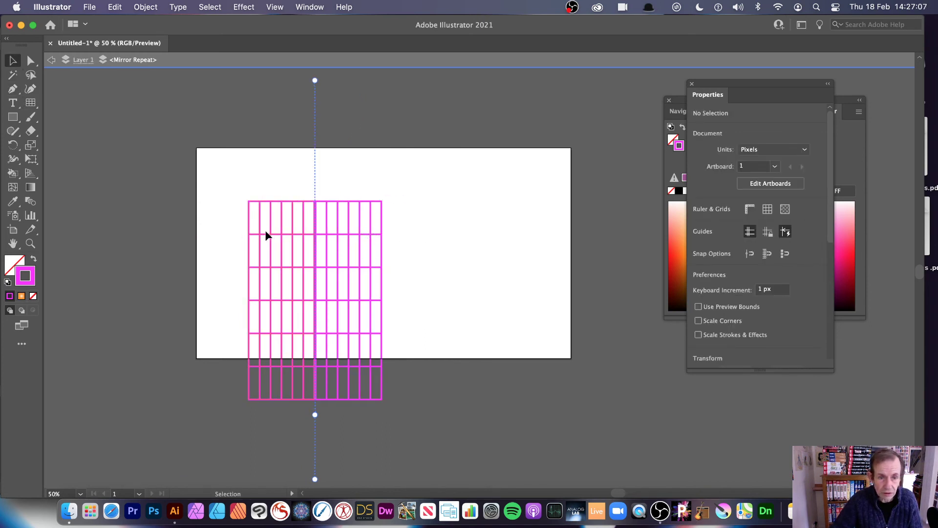
pyautogui.moveTo(265, 233); pyautogui.dragTo(243, 229)
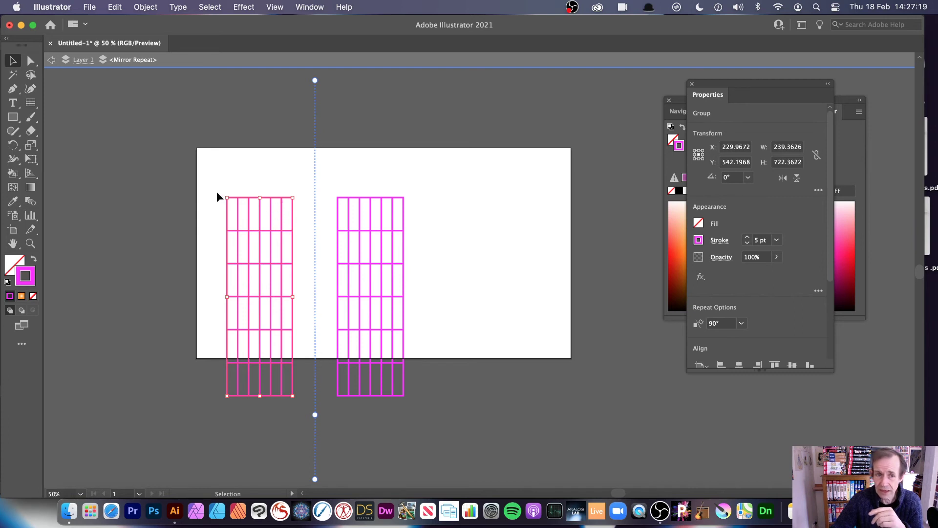
pyautogui.moveTo(226, 198); pyautogui.dragTo(197, 205)
pyautogui.moveTo(298, 200); pyautogui.dragTo(446, 230)
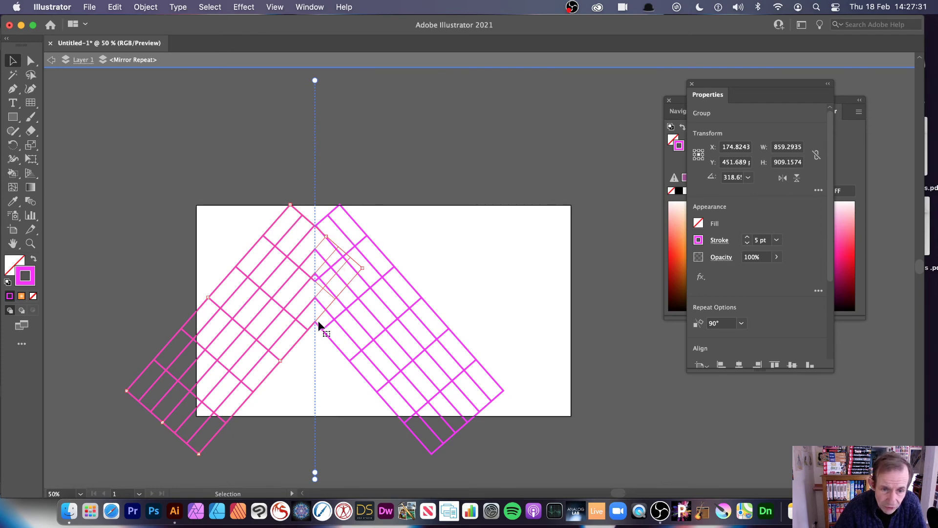
pyautogui.moveTo(290, 204); pyautogui.dragTo(272, 292)
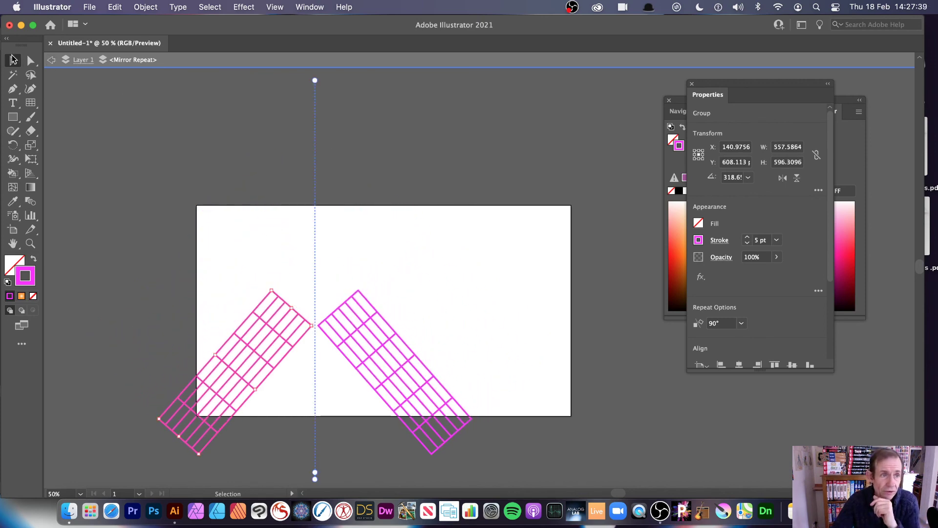
# - Exit the mirror repeat's isolation, then move the mirrored artwork up and shrink it
pyautogui.click(50, 61)
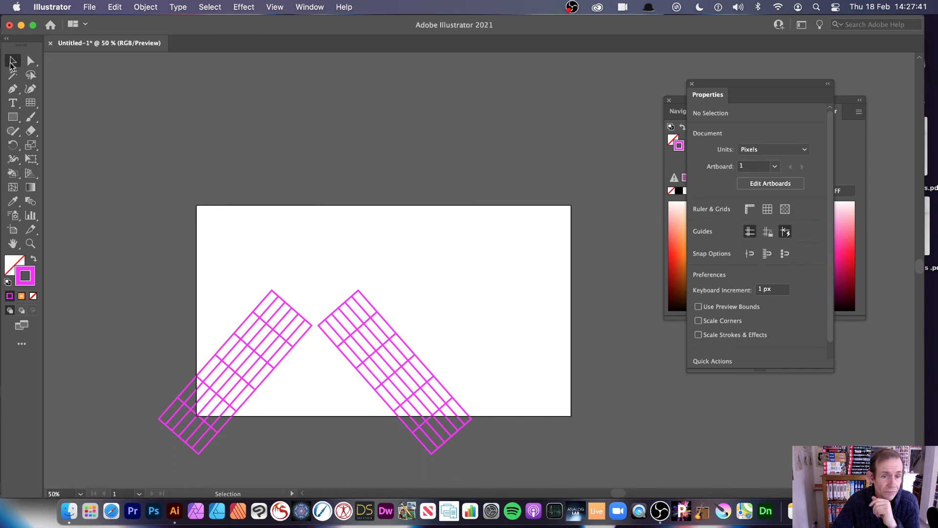
pyautogui.moveTo(362, 324); pyautogui.dragTo(425, 271)
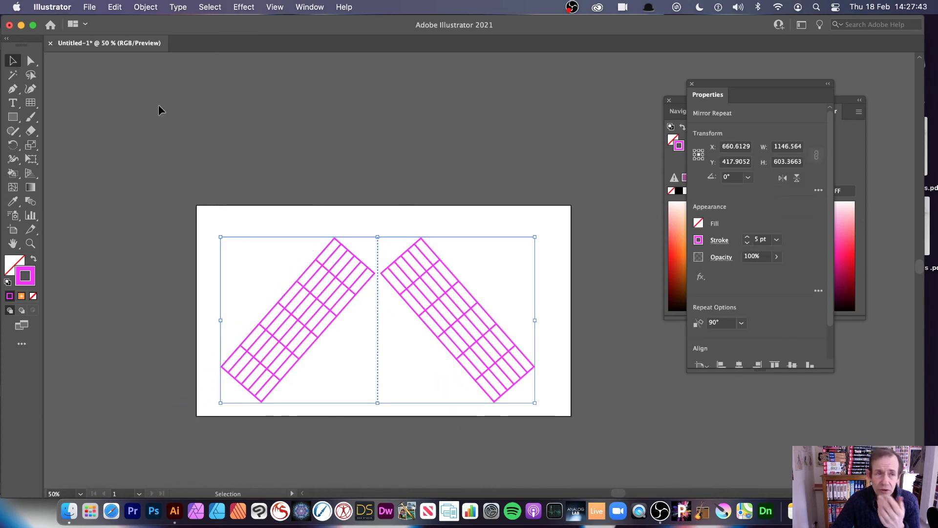
pyautogui.moveTo(221, 237); pyautogui.dragTo(312, 286)
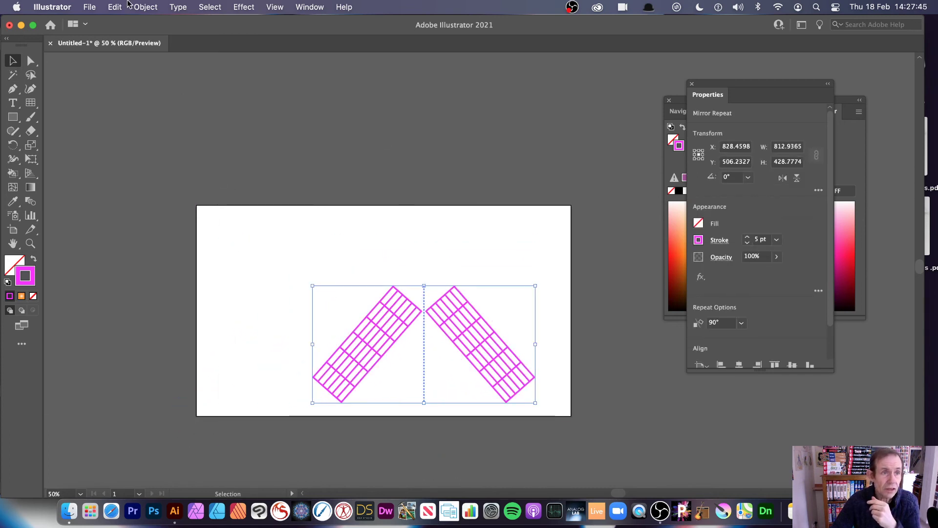
pyautogui.click(146, 7)
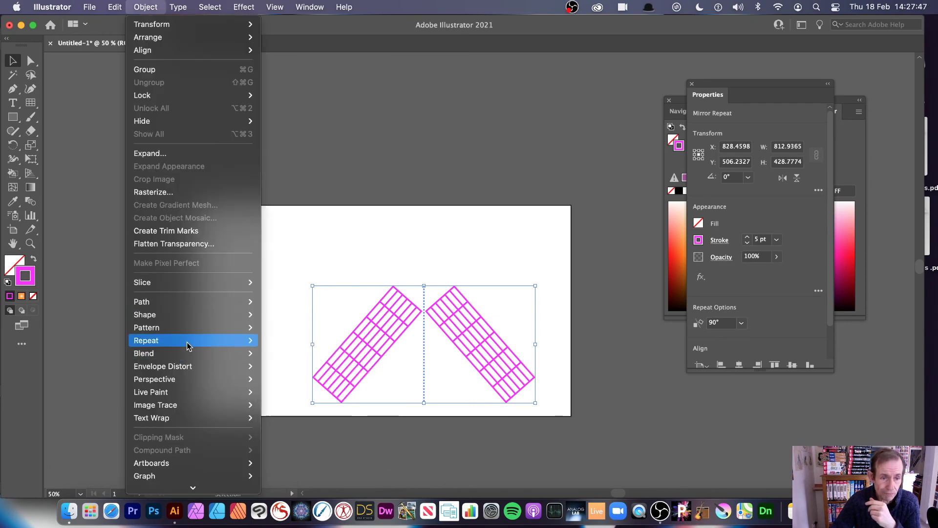
# - Radially repeat the mirrored grids as 4 copies spread to radius 542.028
pyautogui.moveTo(188, 342)
pyautogui.click(294, 340)
pyautogui.moveTo(449, 312); pyautogui.dragTo(372, 152)
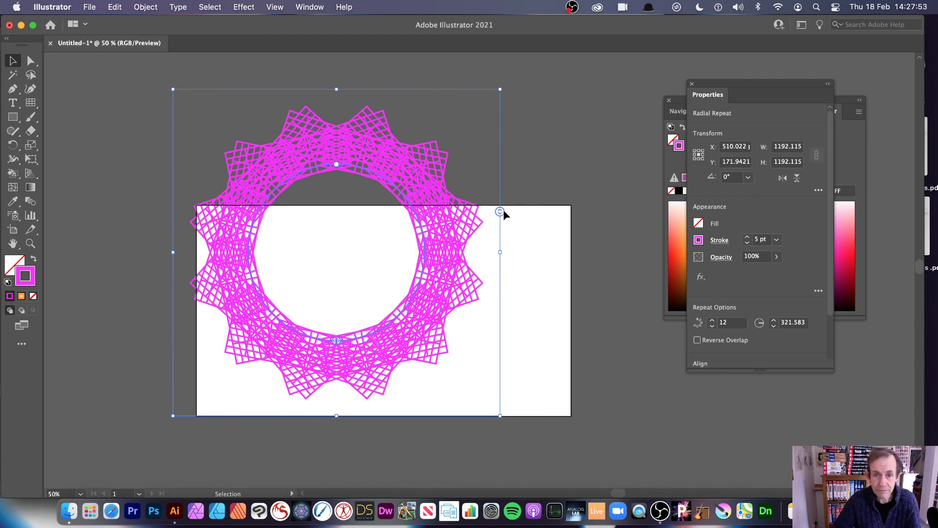
pyautogui.moveTo(504, 210); pyautogui.dragTo(500, 261)
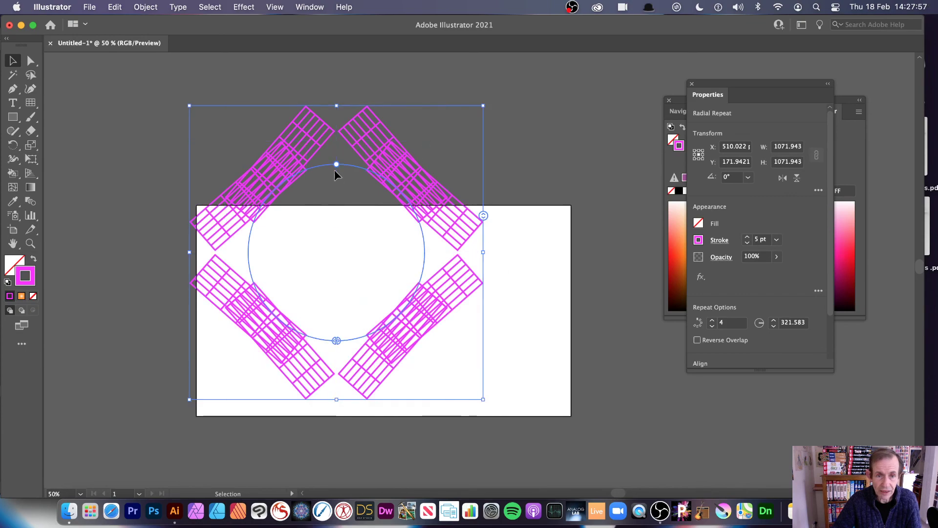
pyautogui.moveTo(336, 164); pyautogui.dragTo(191, 226)
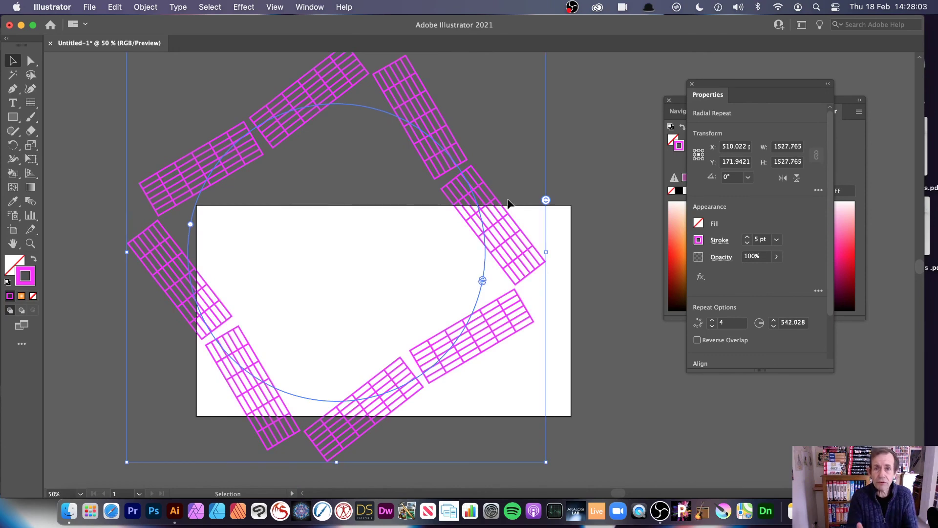